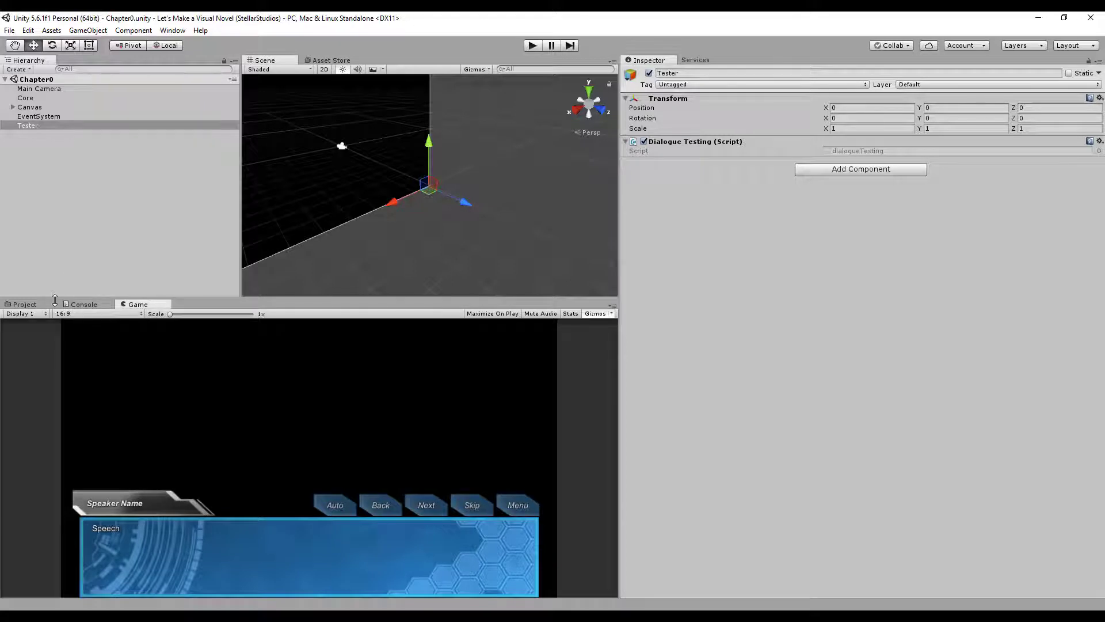
Show the project assets and open the Core folder inside Scripts
click(24, 304)
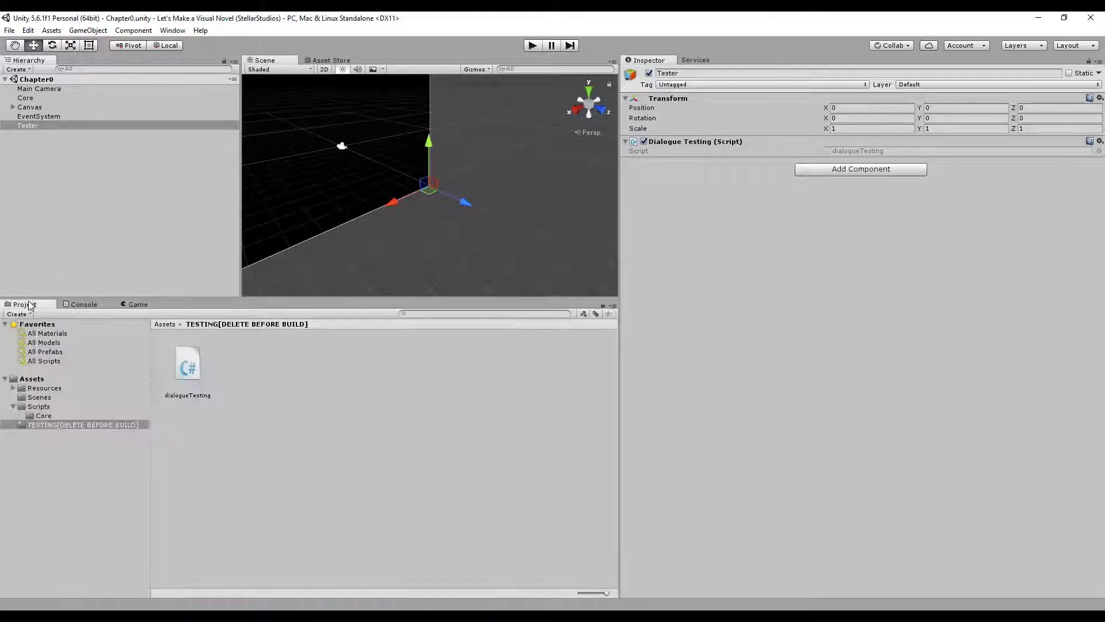
click(38, 406)
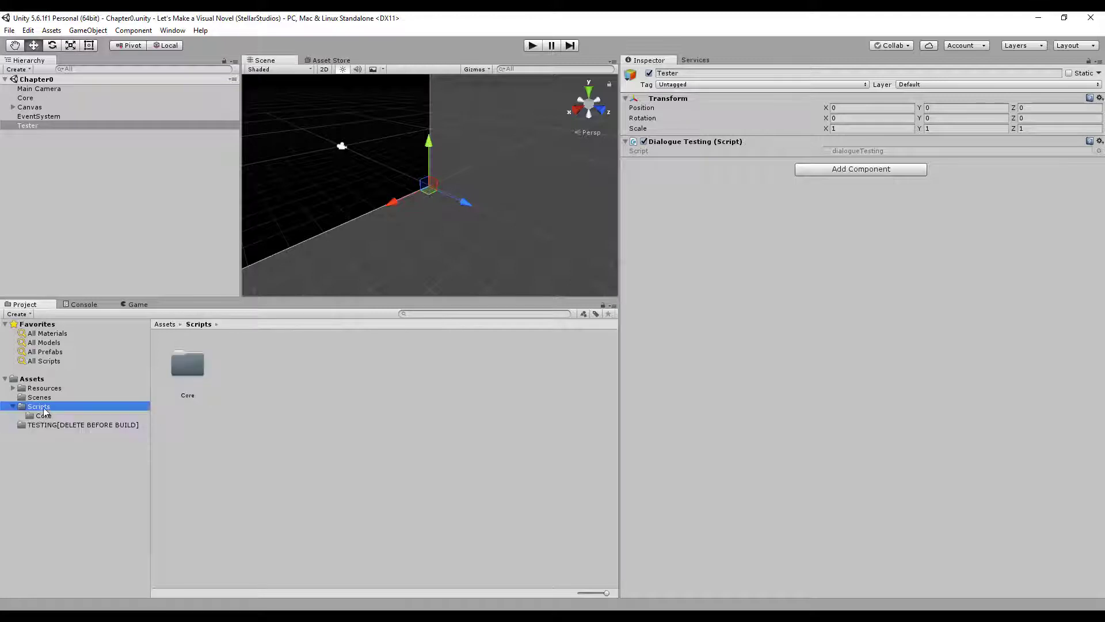
click(43, 415)
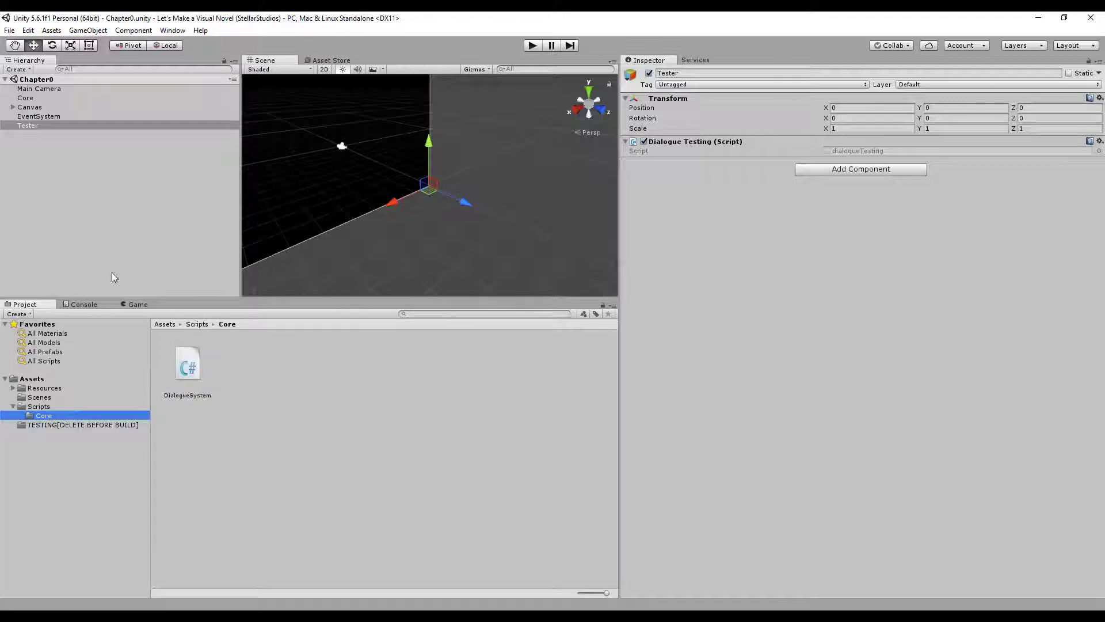
Open the Casual Dress folder of the Avira character under Resources/Images/Characters
click(43, 389)
double_click(192, 375)
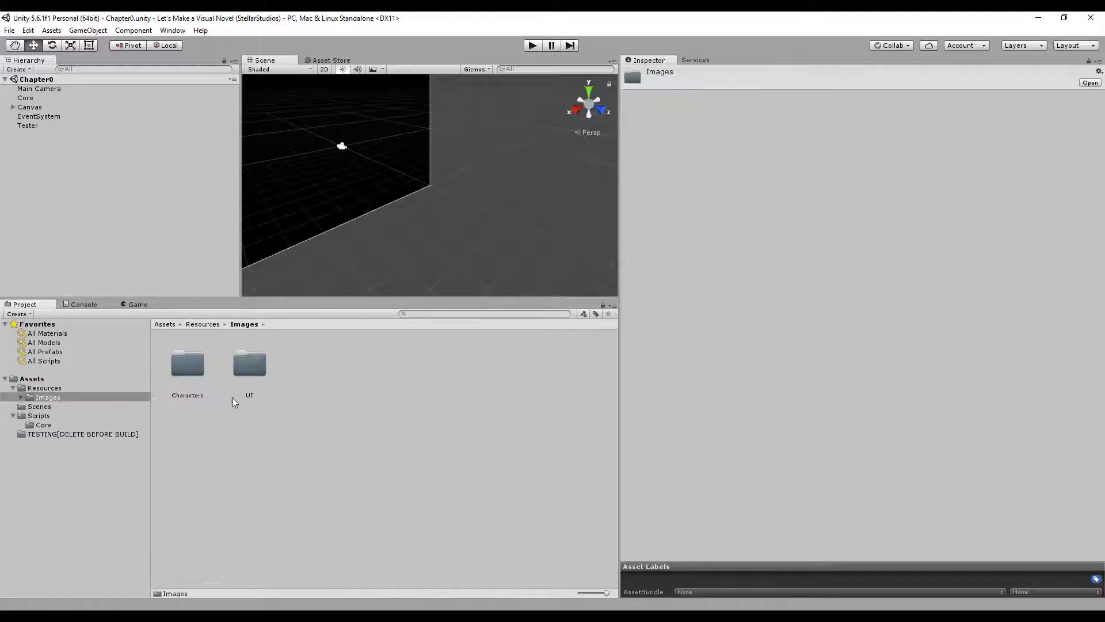
double_click(190, 368)
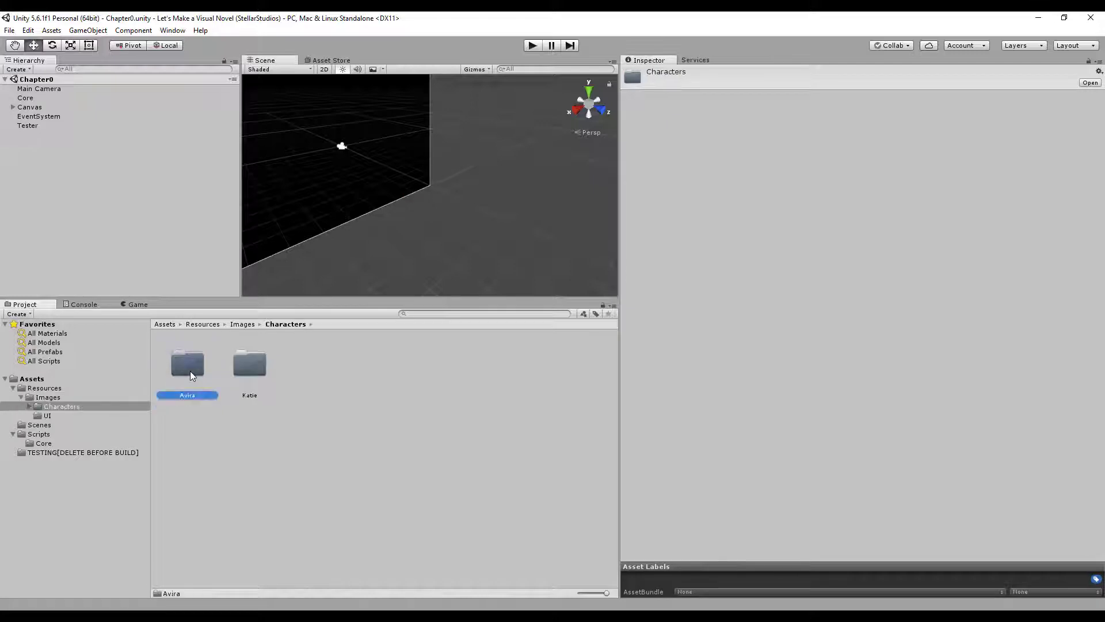
double_click(189, 370)
double_click(197, 372)
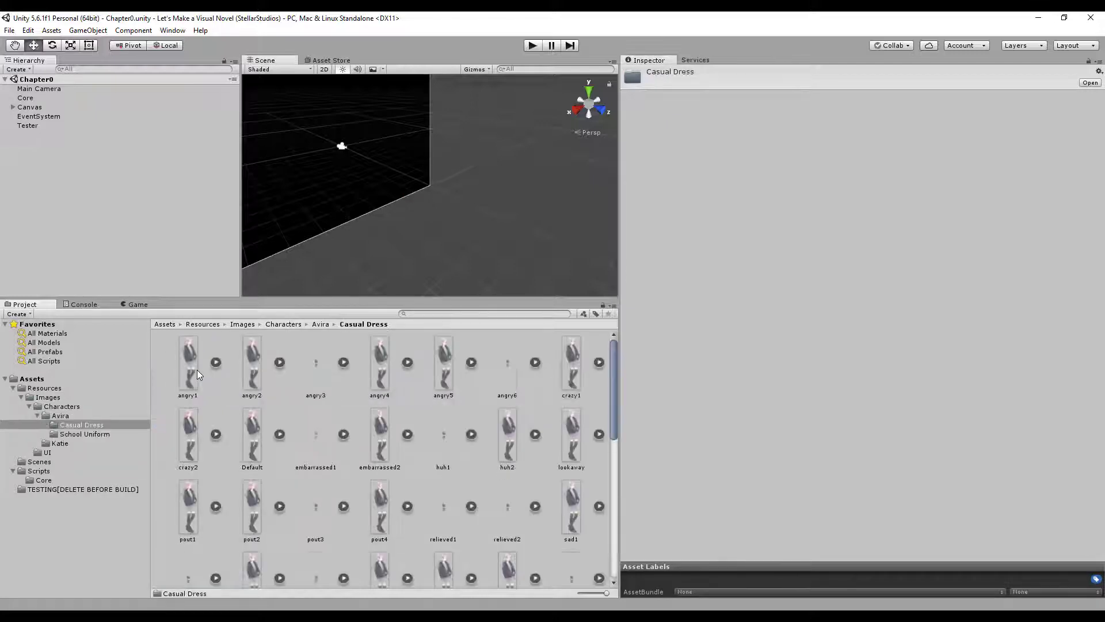
Preview the embarrassed1 sprite, enlarge the preview area to show the full figure, and select embarrassed2
scroll(278, 382, down, 1)
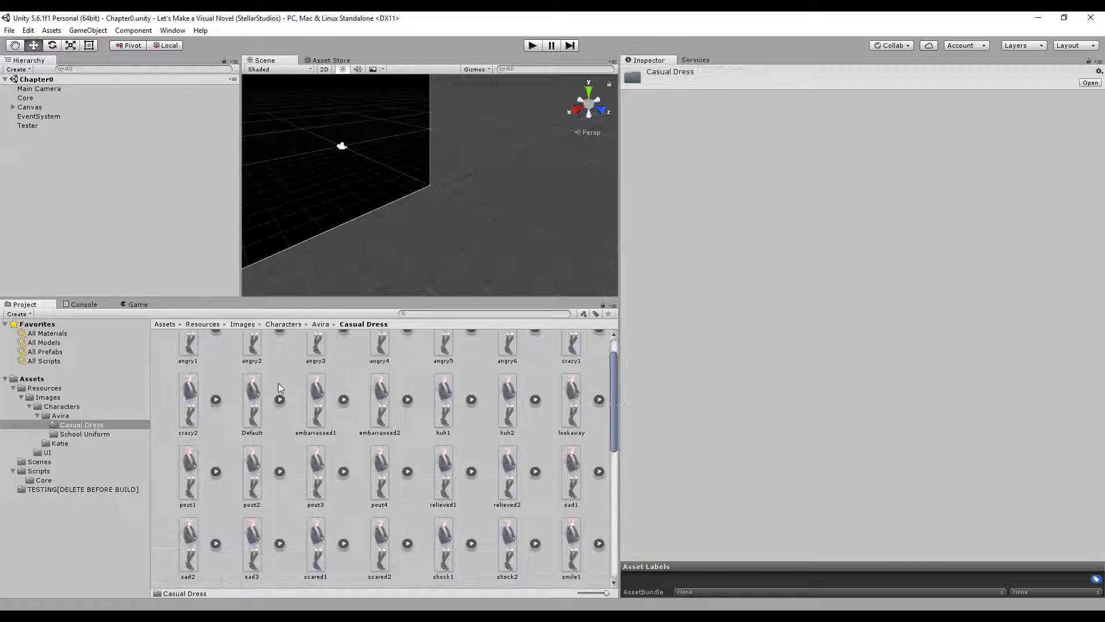
click(315, 396)
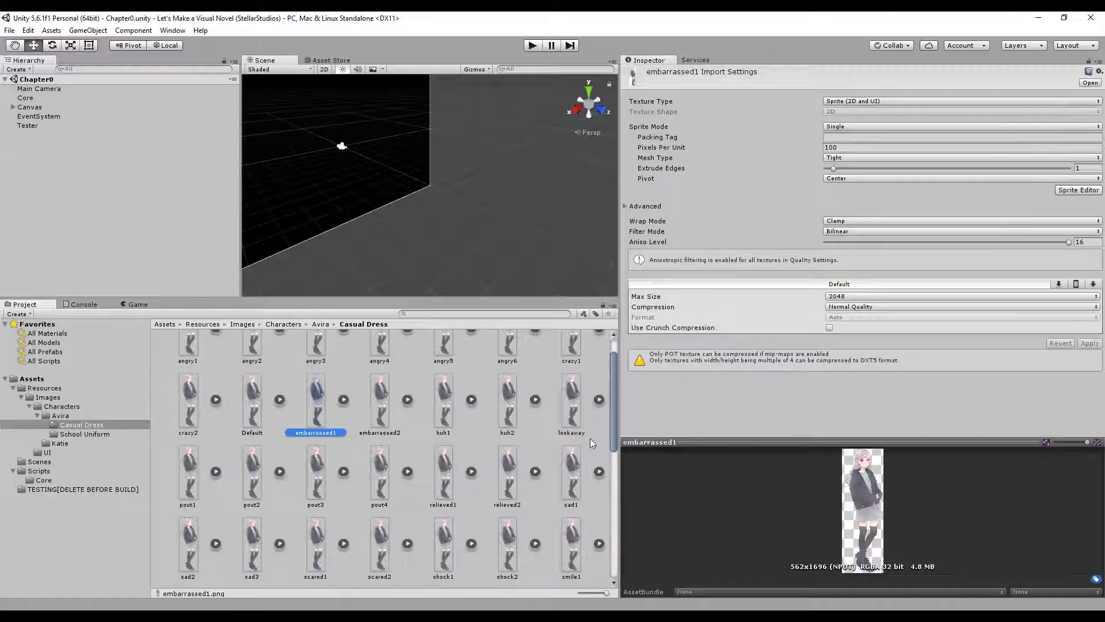
drag(762, 444, 809, 181)
click(373, 392)
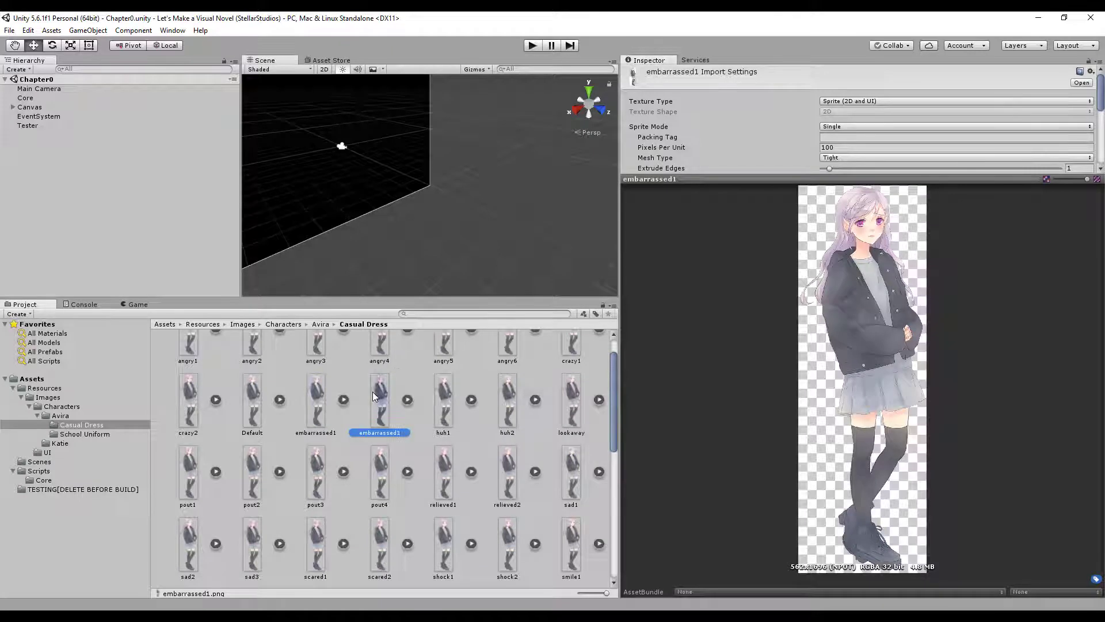
Examine more of Avira's casual-dress expression sprites, including relieved1, scared1, smirk1 and the sweat variants
click(444, 456)
scroll(443, 464, down, 1)
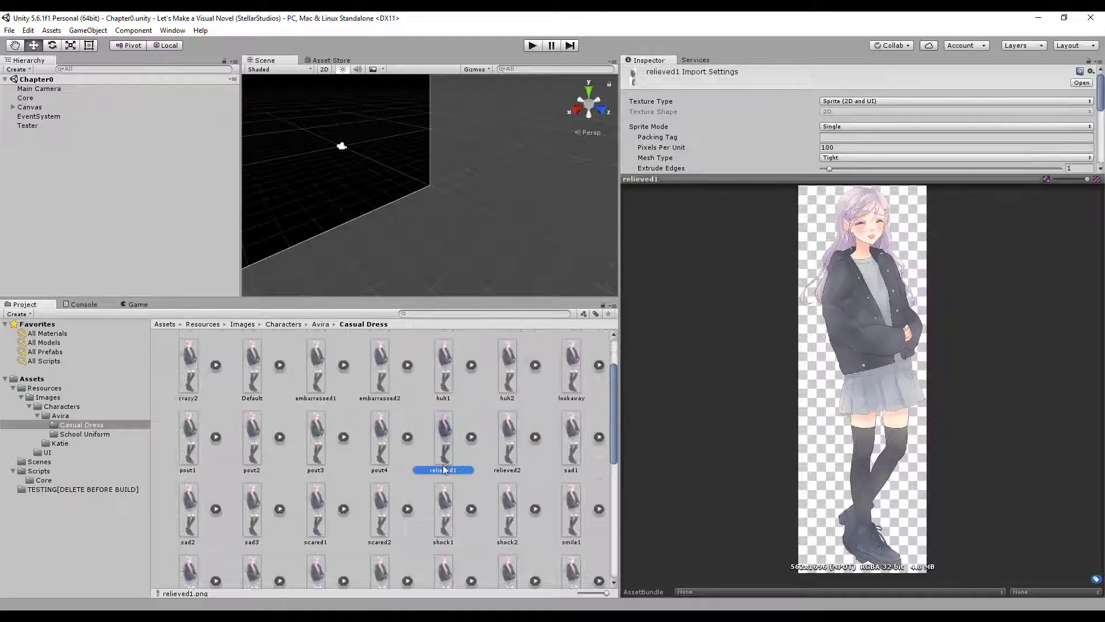
click(309, 509)
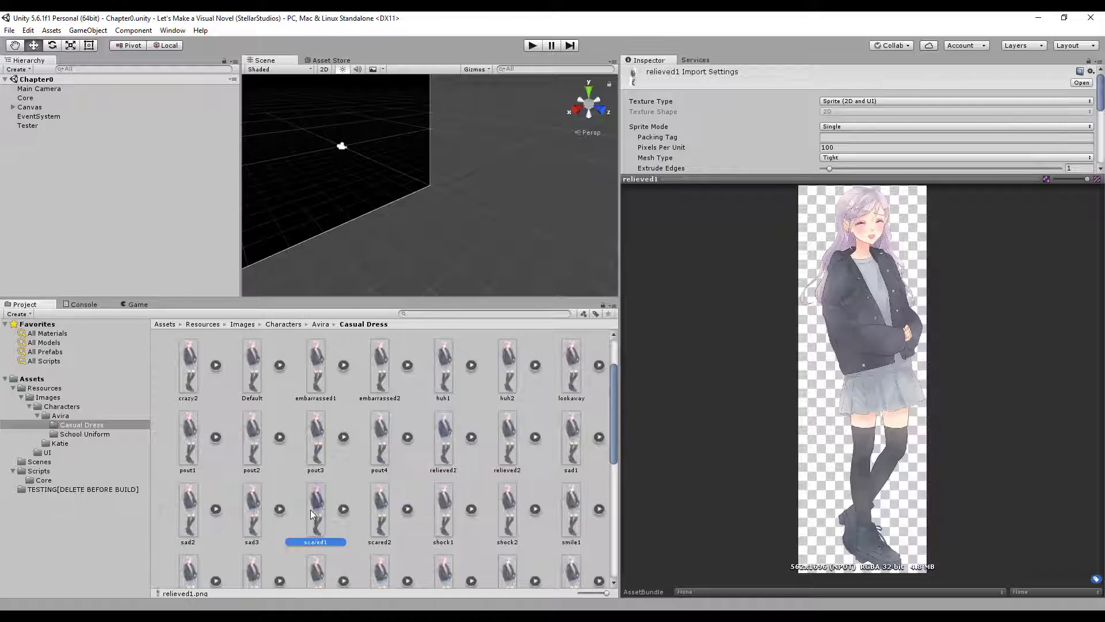
scroll(438, 496, down, 1)
click(508, 538)
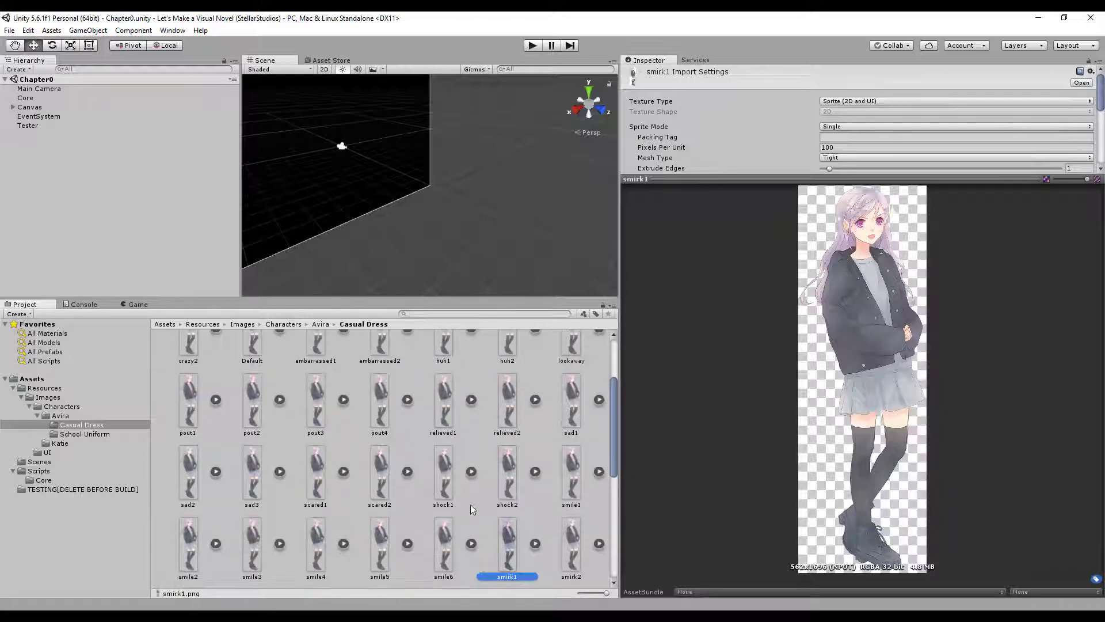
scroll(437, 499, down, 1)
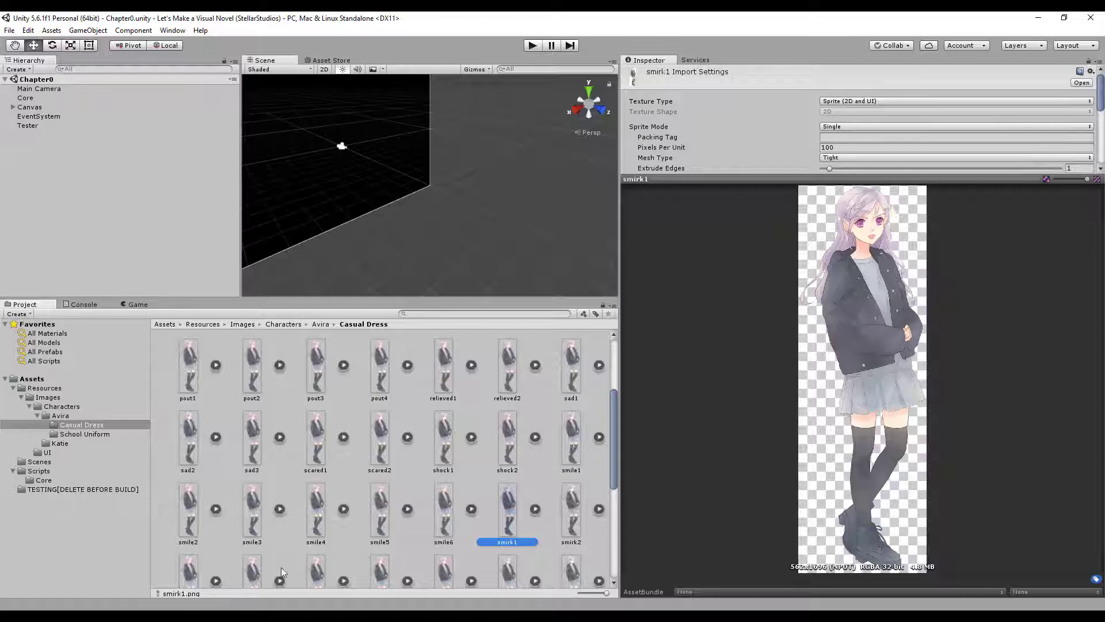
click(260, 569)
scroll(379, 510, down, 1)
click(447, 518)
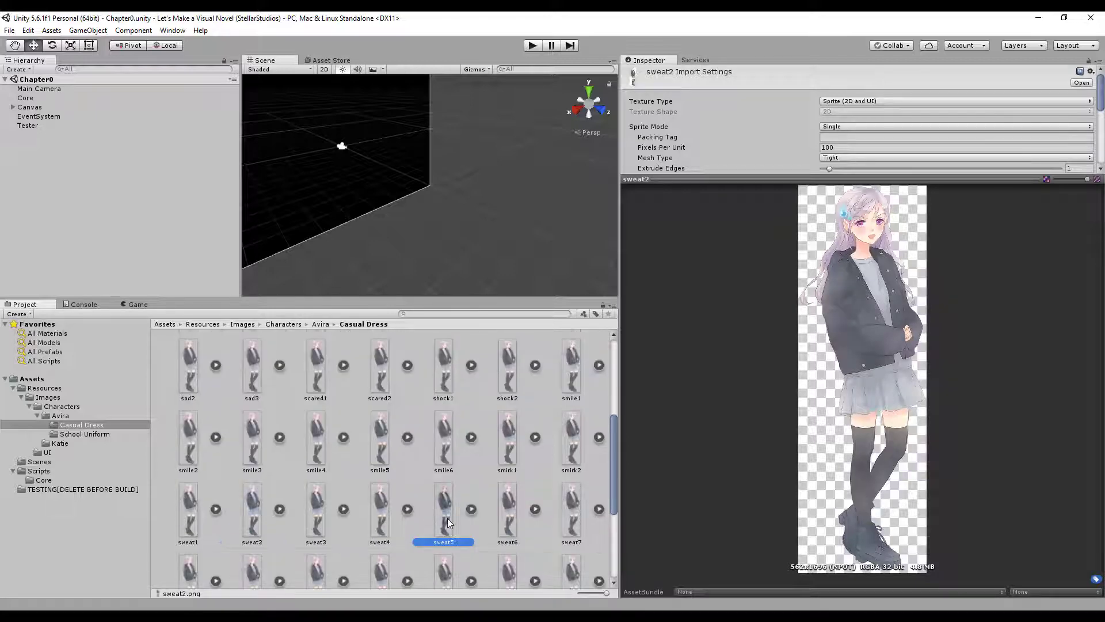
scroll(438, 514, down, 1)
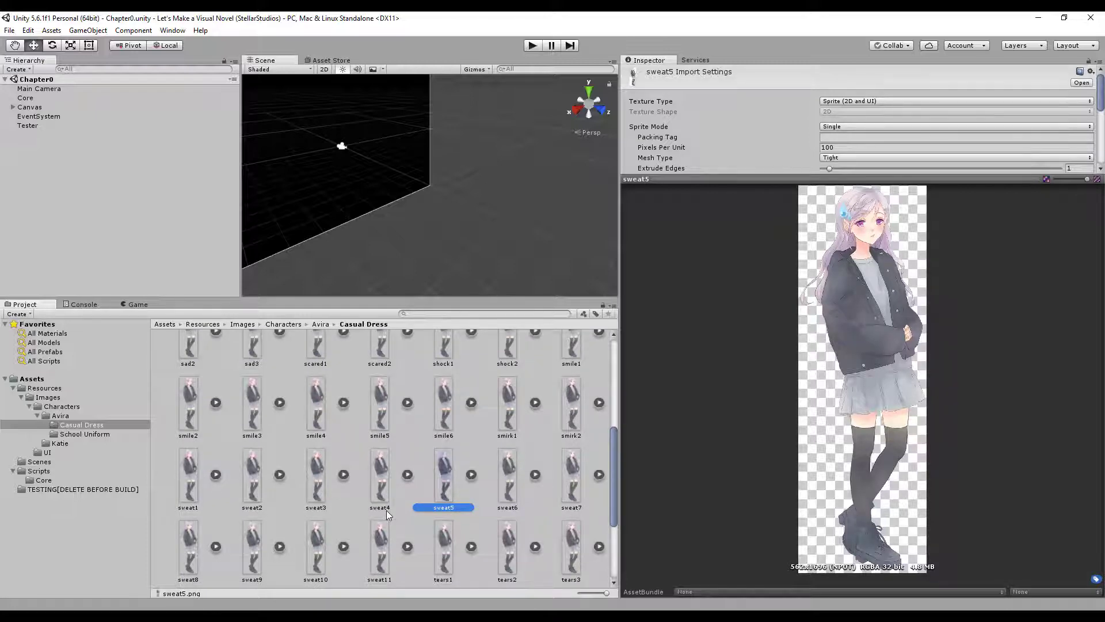
click(322, 539)
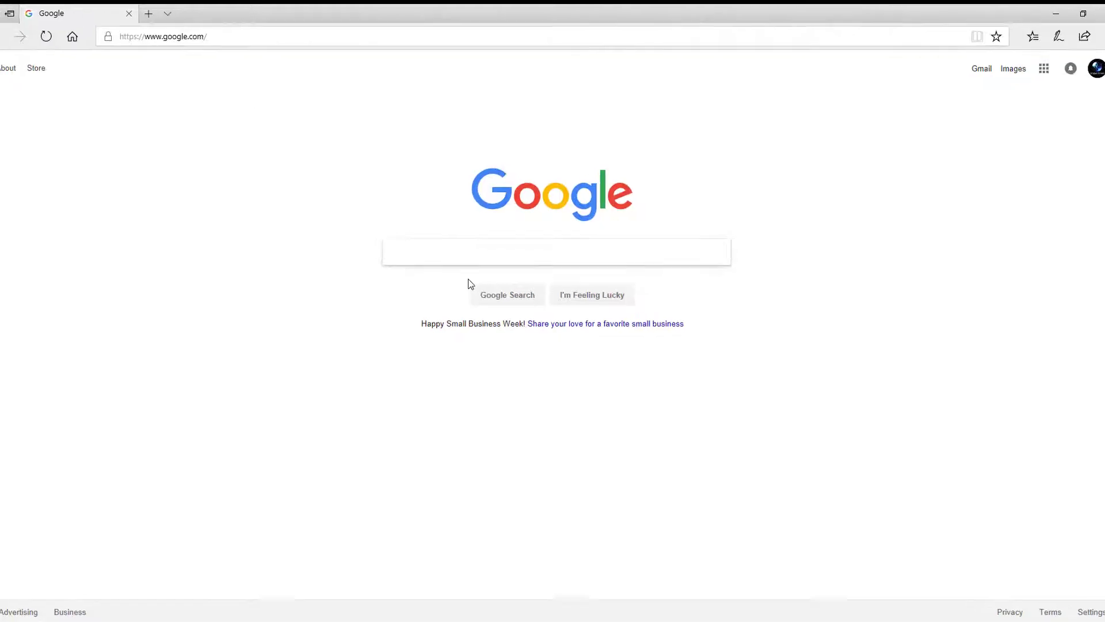
Search Google in the web browser for "the spriters resource" and open The Spriters Resource site
text(the spriters resour)
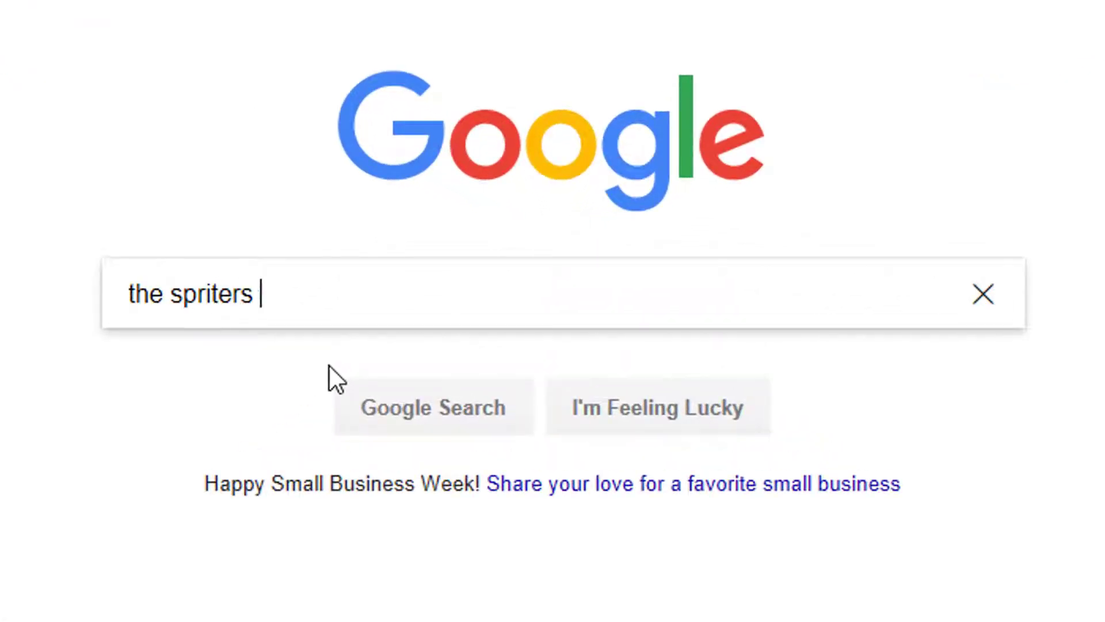
text(ce)
key(Return)
click(224, 240)
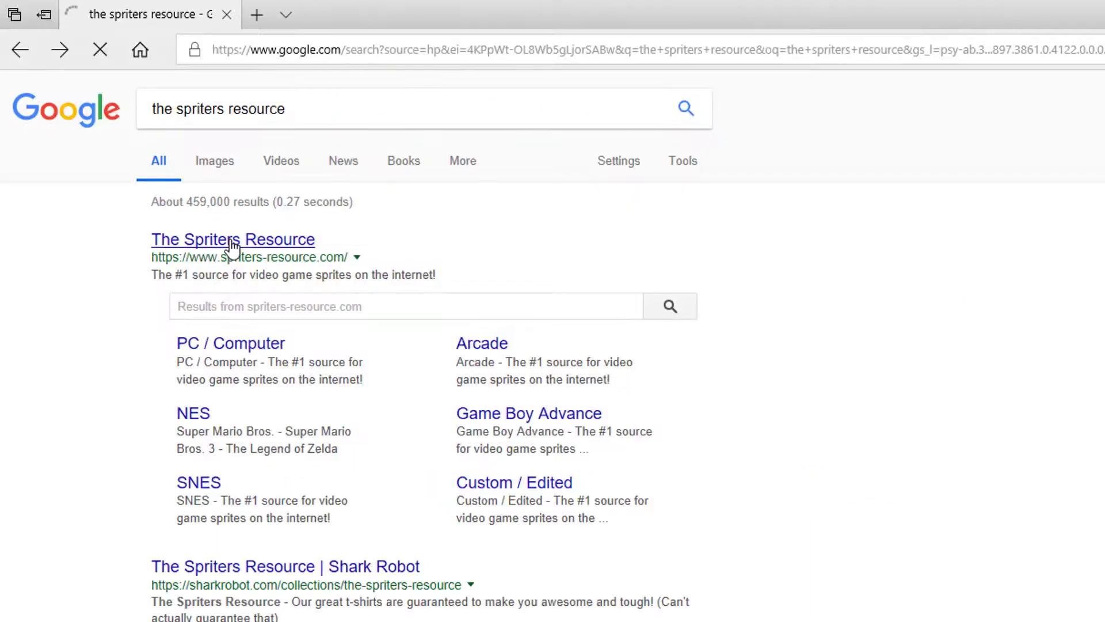
Examine the Sakurano Maeko sprite sheet, comparing the faceless body image with the separate facial expressions
scroll(542, 345, down, 3)
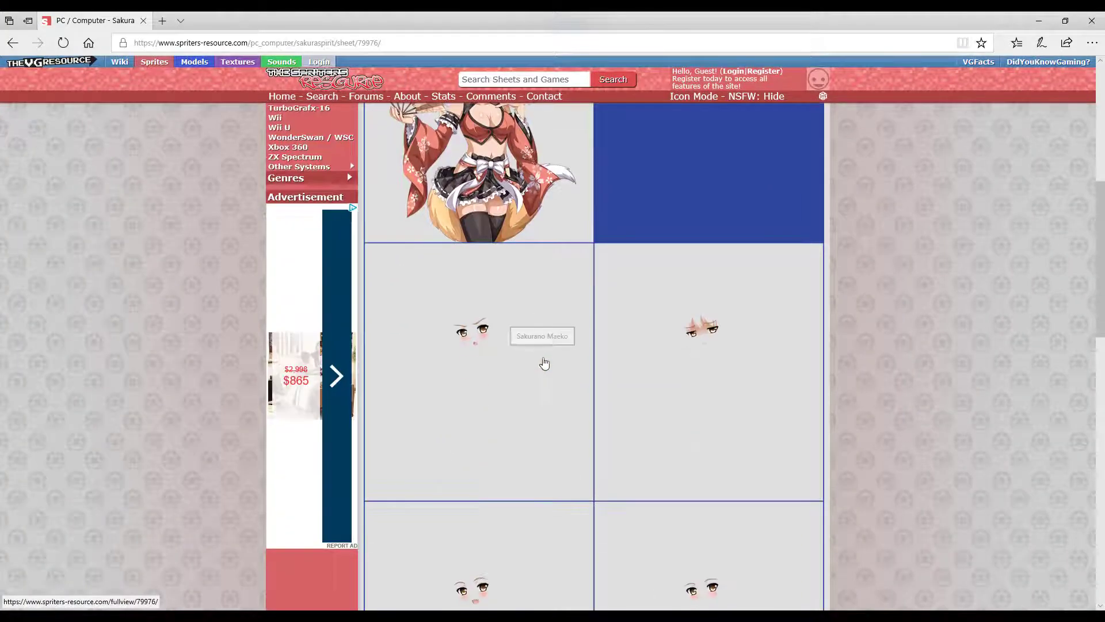
scroll(668, 362, down, 4)
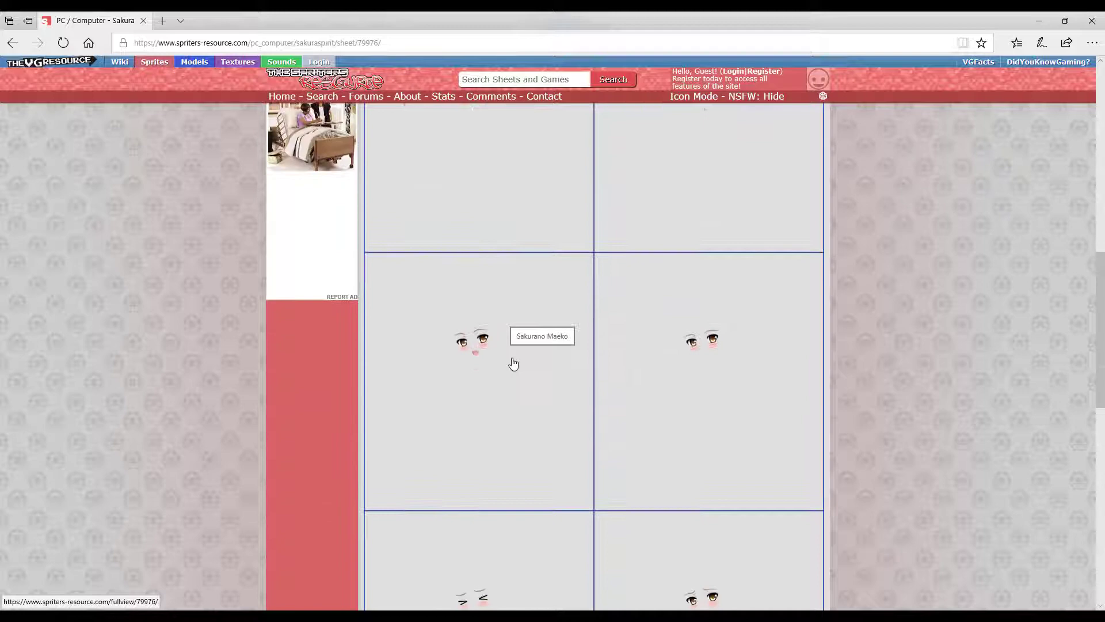
scroll(636, 368, down, 3)
scroll(667, 341, down, 6)
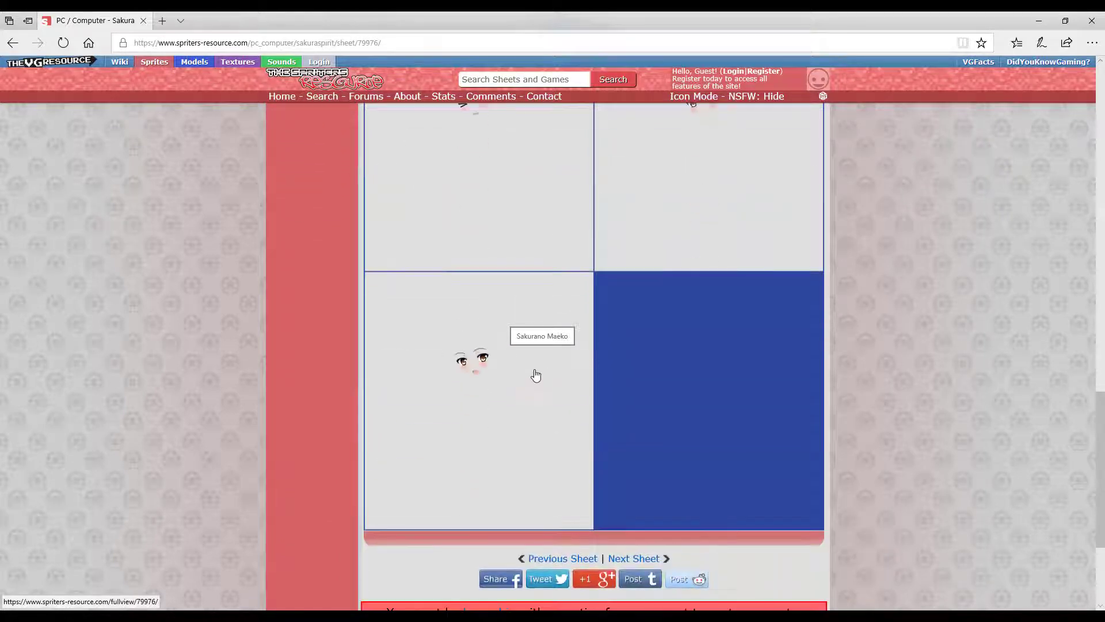
scroll(502, 368, up, 12)
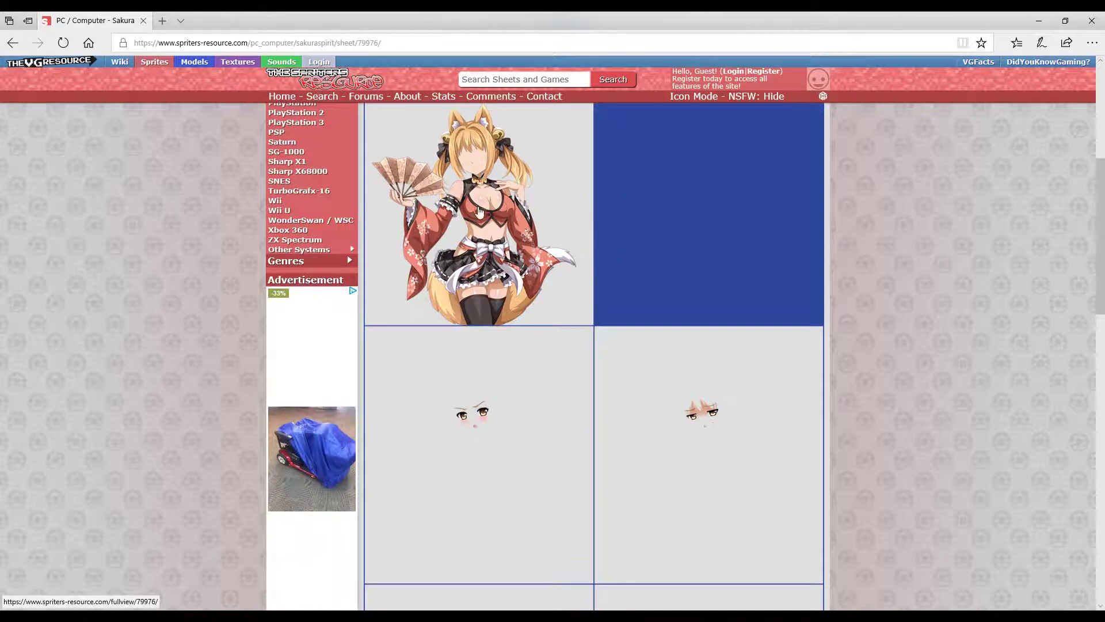
scroll(496, 238, up, 5)
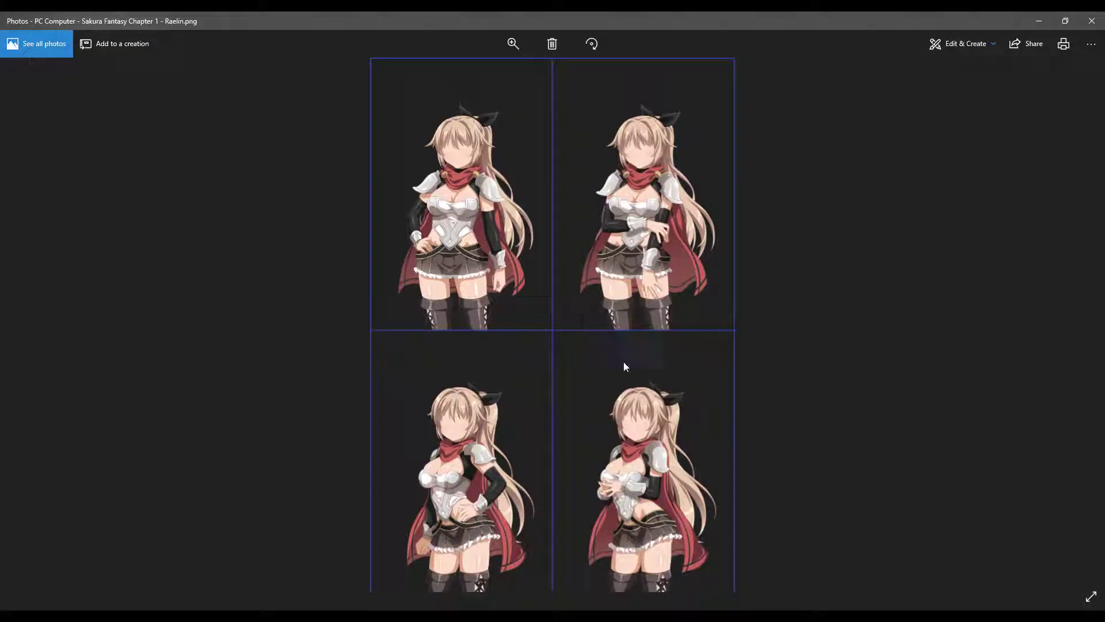
Examine the Raelin sprite sheet in Photos from the body poses to the last expressions, view it whole, and close it
drag(1036, 466, 1063, 261)
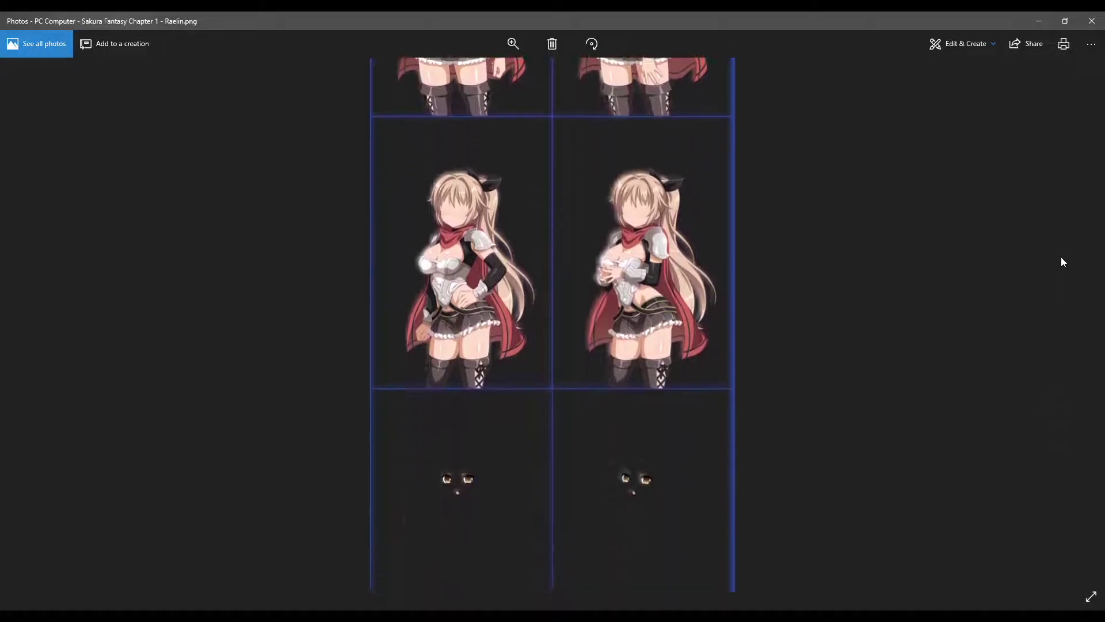
scroll(1066, 440, down, 3)
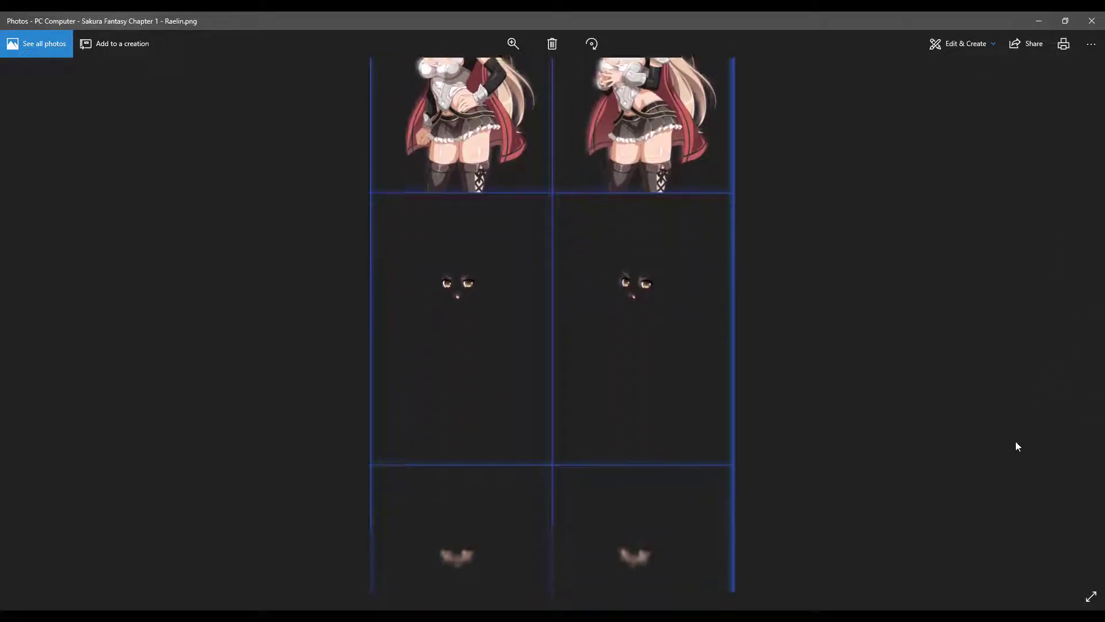
scroll(1016, 445, down, 2)
scroll(1002, 533, down, 5)
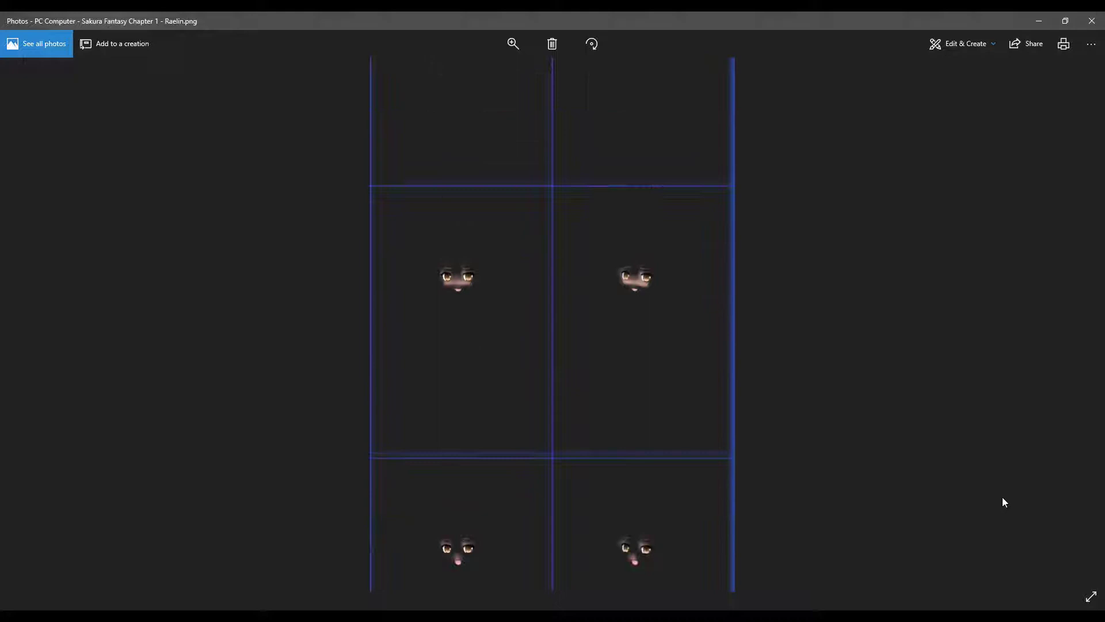
scroll(1016, 410, down, 8)
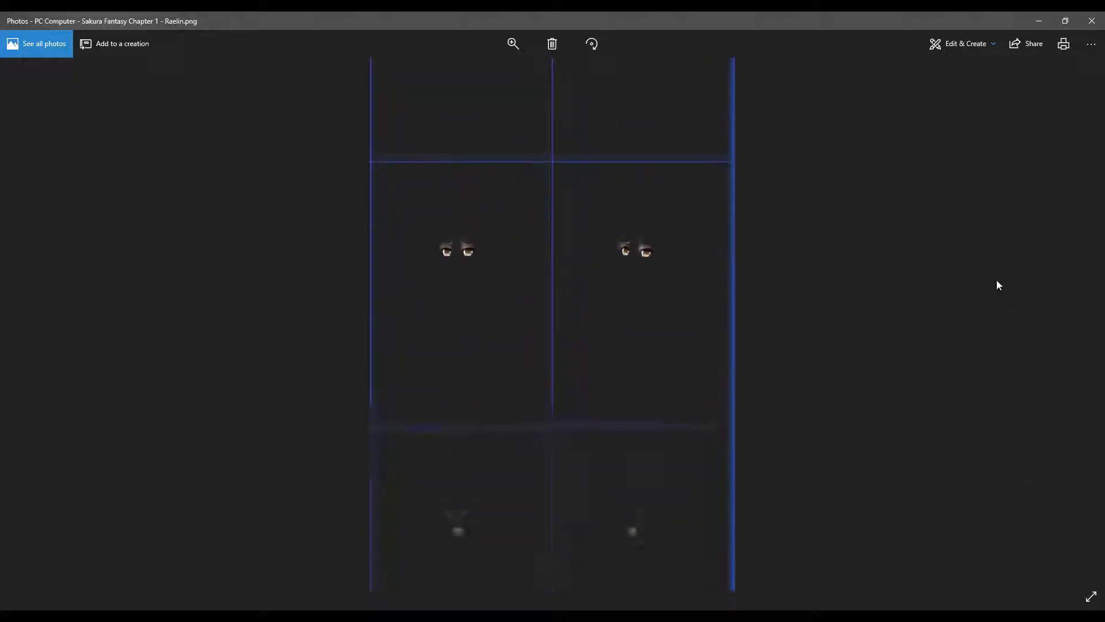
scroll(965, 408, down, 6)
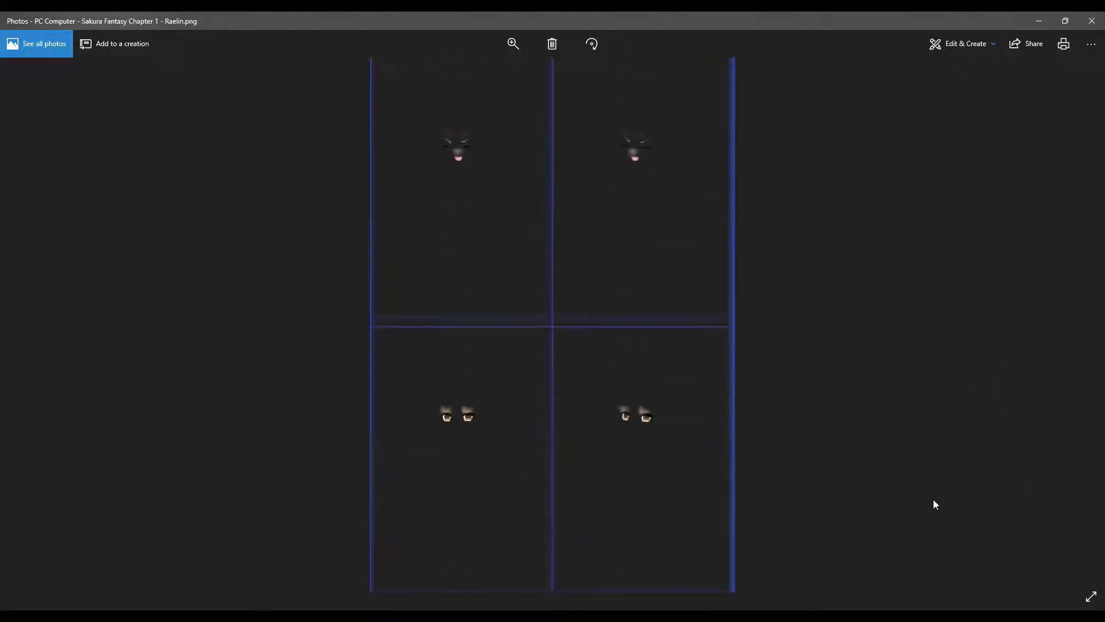
scroll(944, 471, down, 6)
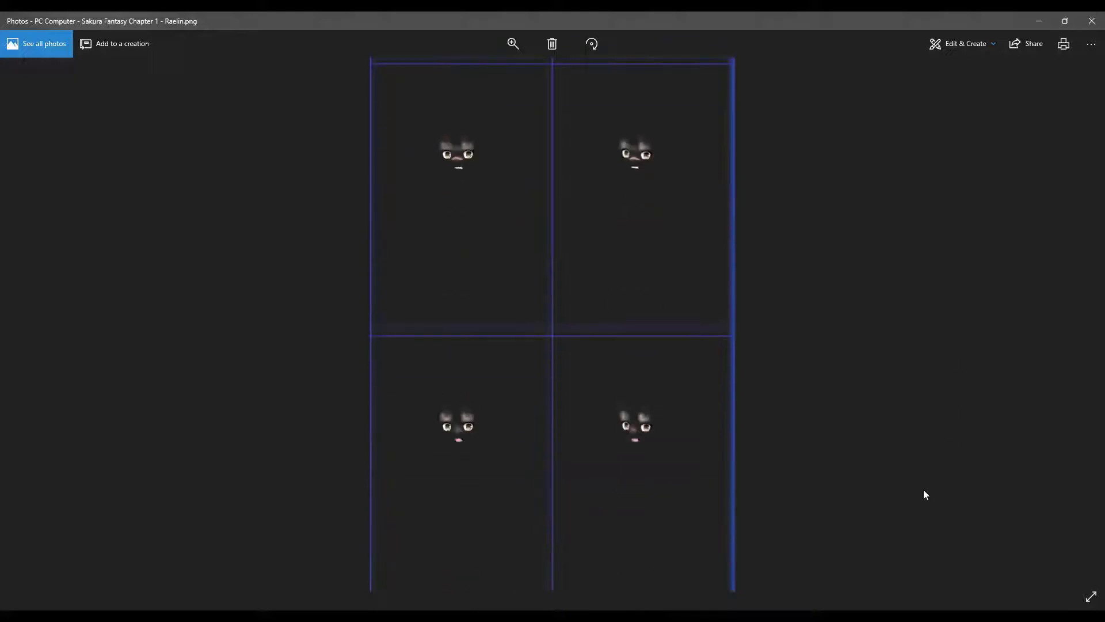
scroll(949, 476, down, 4)
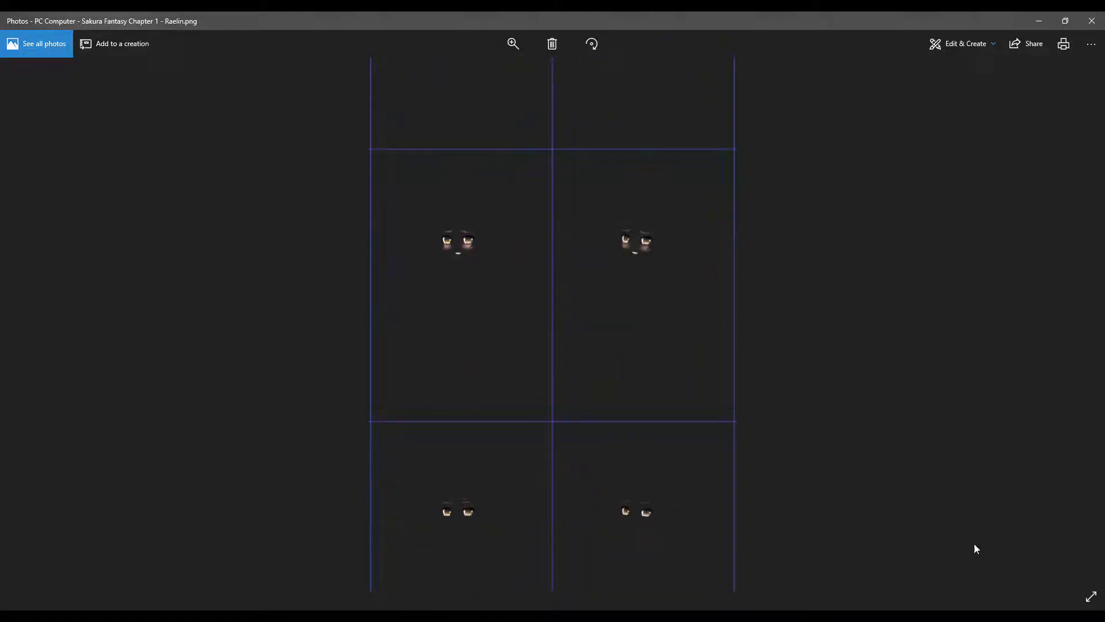
ctrl+scroll(933, 337, down, 5)
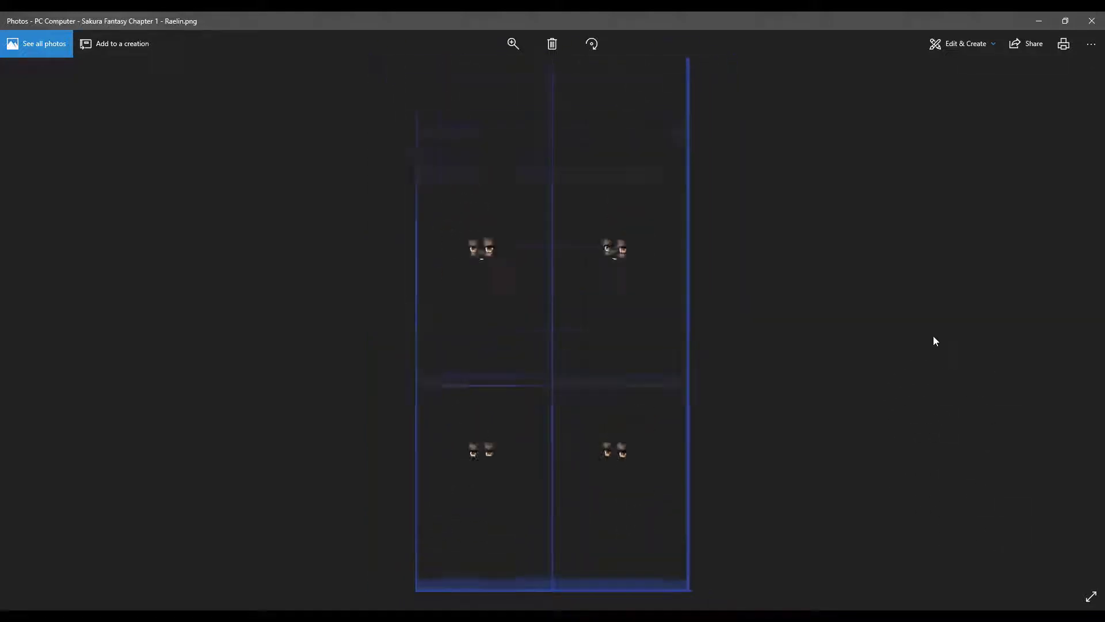
ctrl+scroll(933, 336, down, 1)
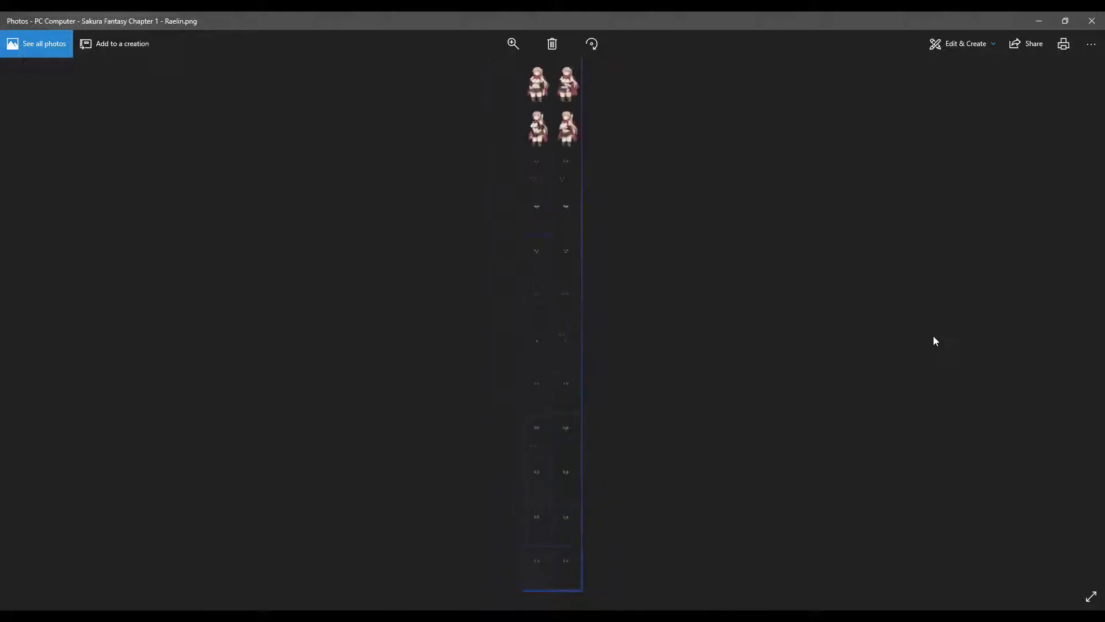
click(1089, 26)
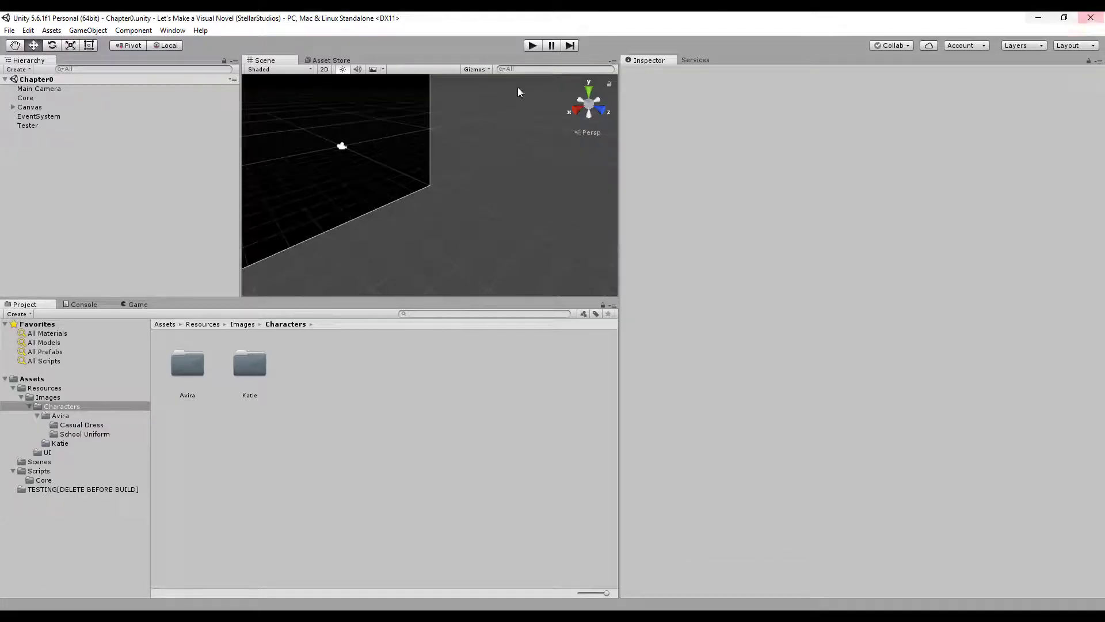
Reveal the project's Characters image folder in File Explorer
click(242, 365)
right_click(293, 375)
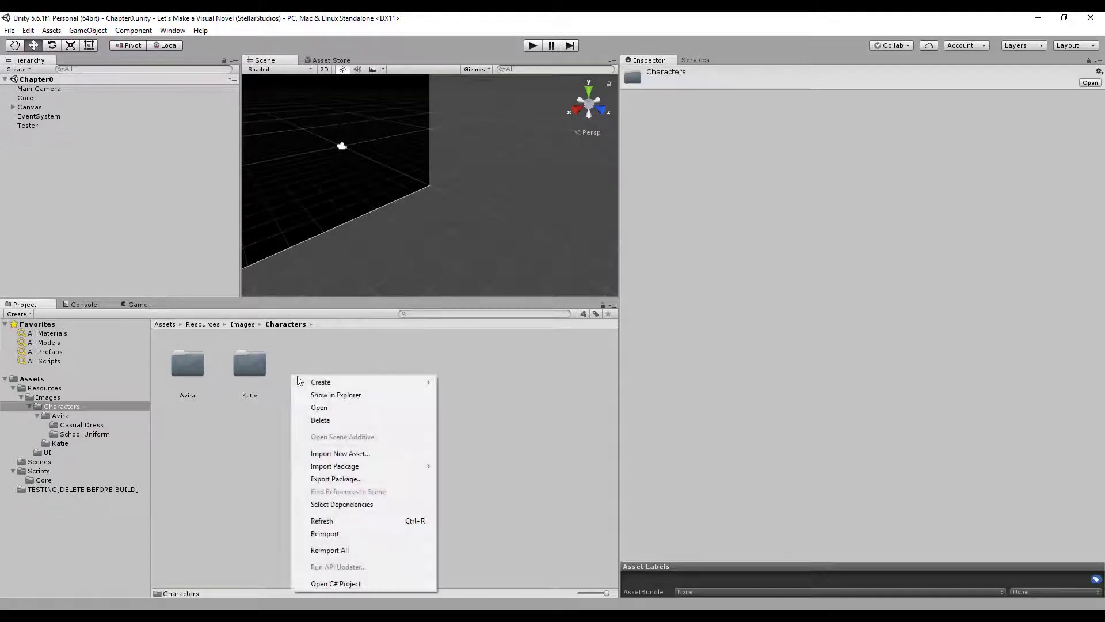
click(341, 396)
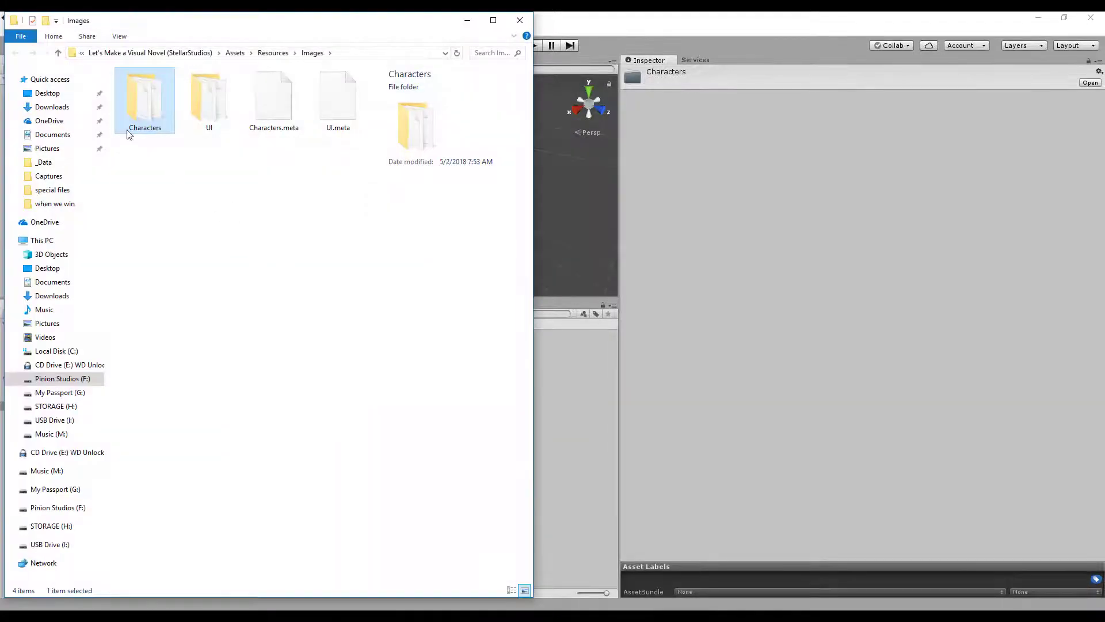
Create a folder named Raeline inside the project's Characters image folder
double_click(144, 109)
right_click(227, 199)
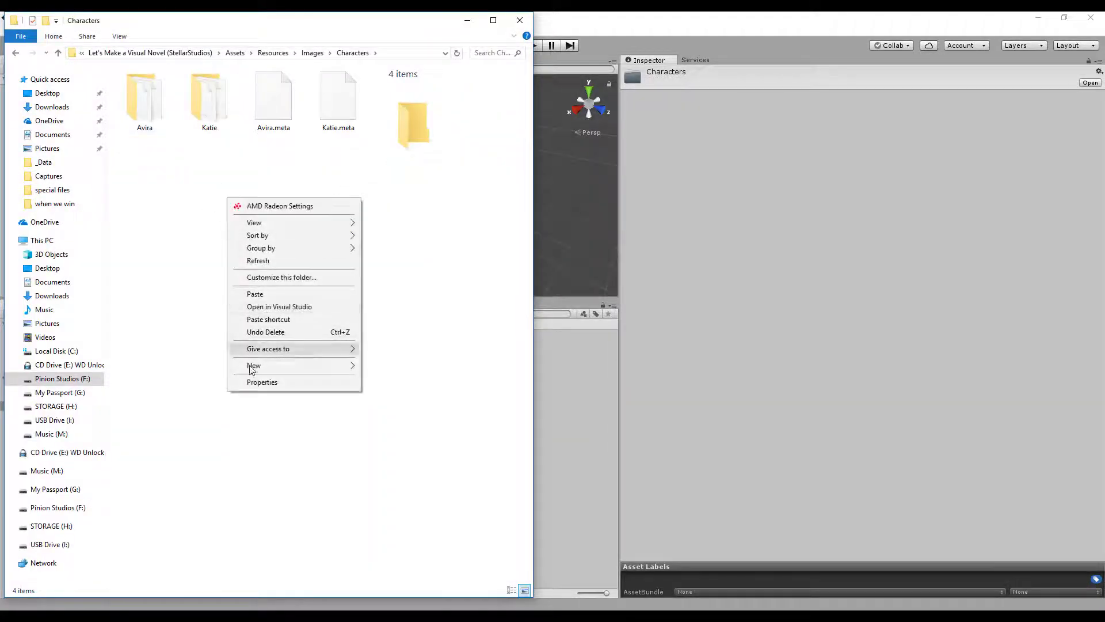
mouse_move(251, 369)
click(393, 365)
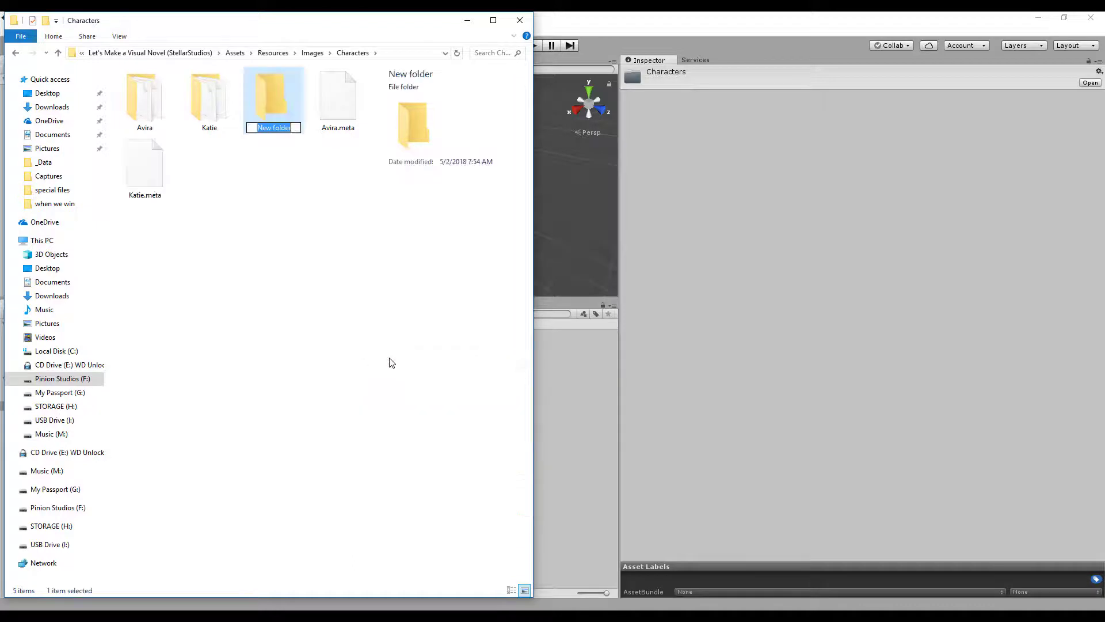
text(Raeline)
key(Return)
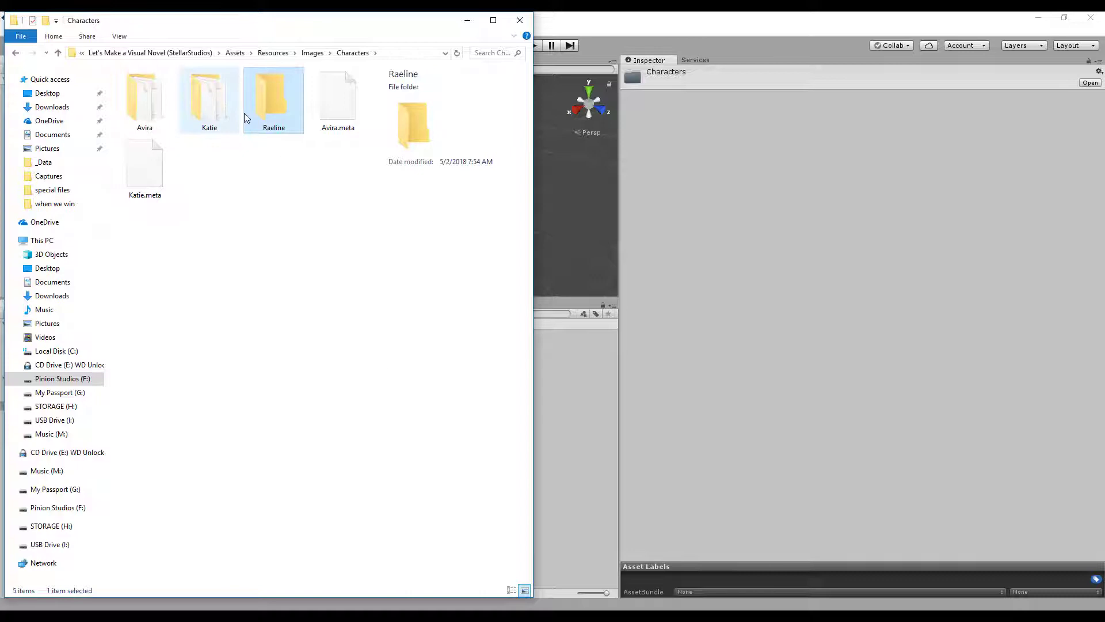
Rename the Raeline folder to Raelin
click(283, 132)
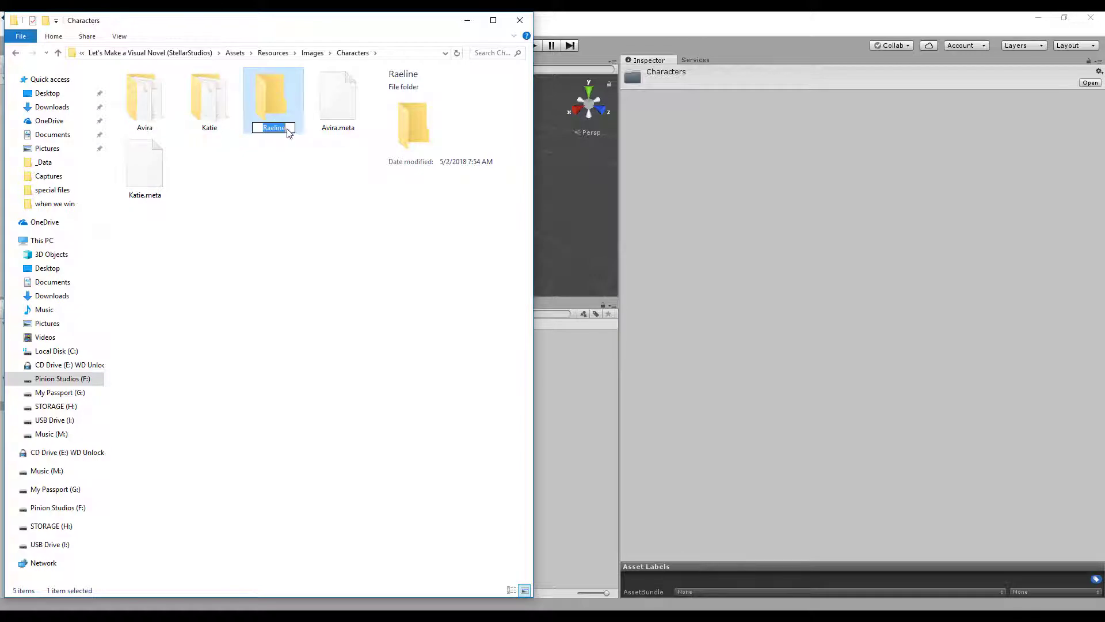
click(289, 127)
key(BackSpace)
key(Return)
Paste the copied Raelin sprite sheet PNG into the Raelin folder and close File Explorer
double_click(289, 128)
right_click(246, 210)
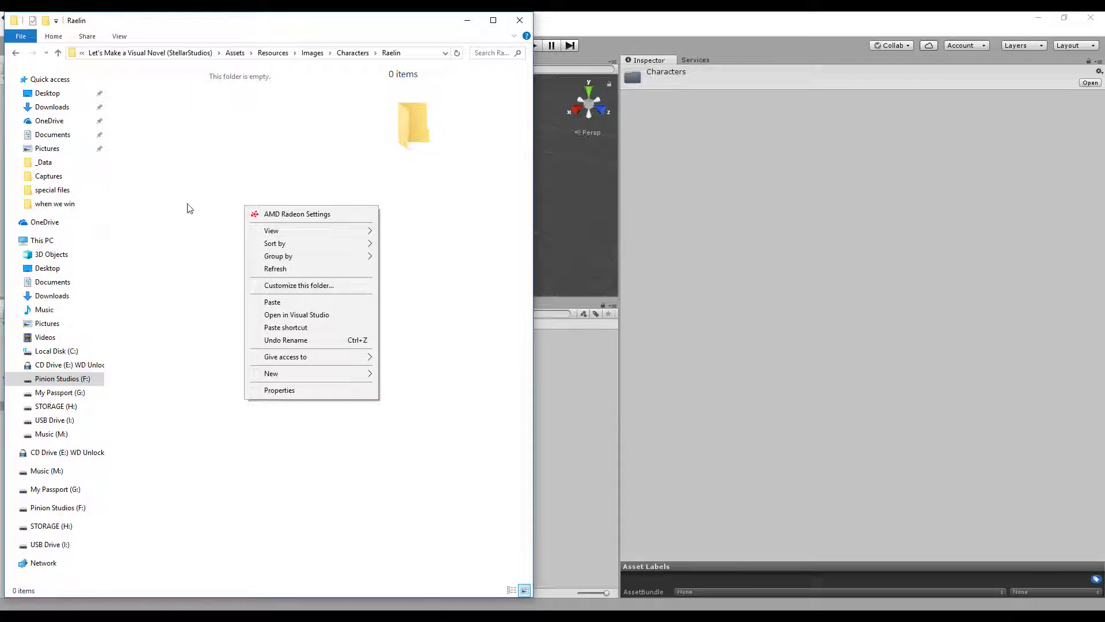
click(278, 300)
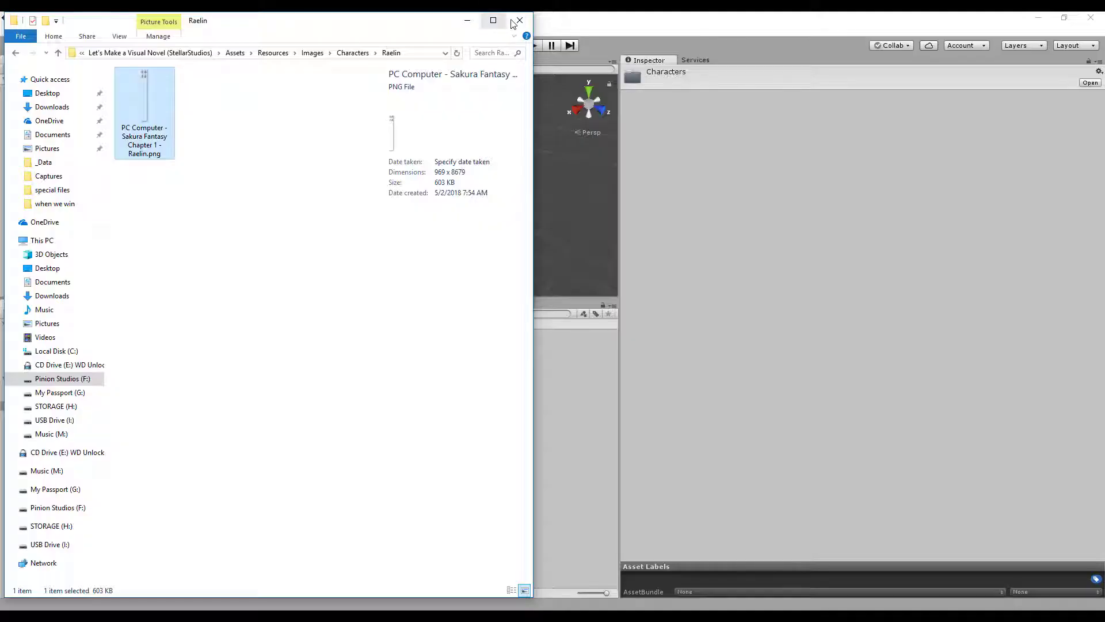
click(520, 22)
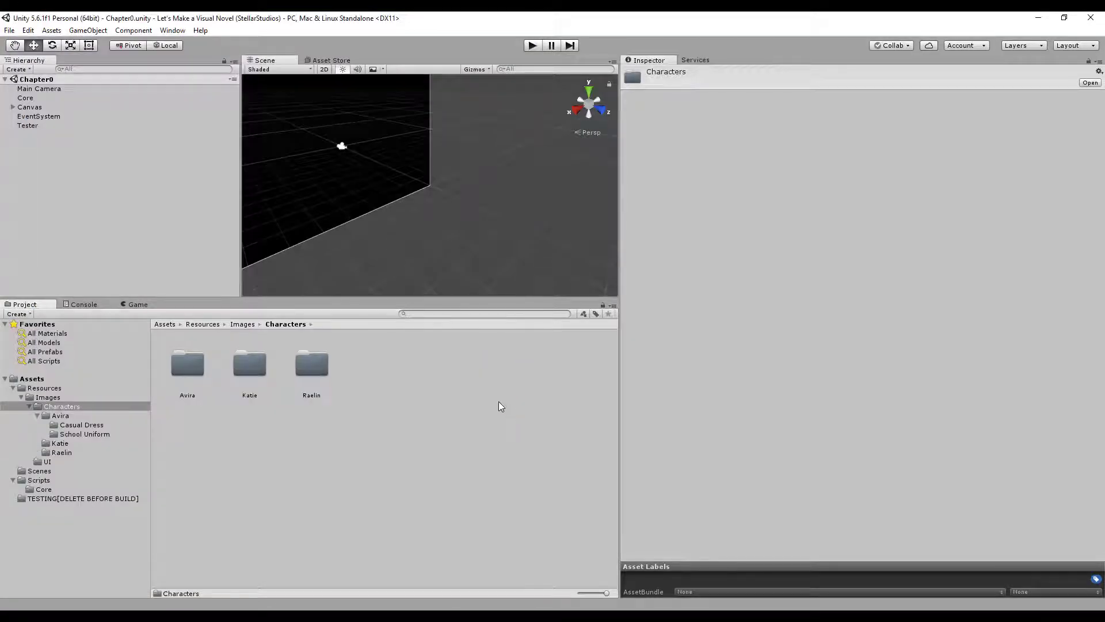
Import the Raelin sprite sheet as Texture Type Sprite (2D and UI) with Sprite Mode Multiple and apply the settings
double_click(311, 364)
click(188, 363)
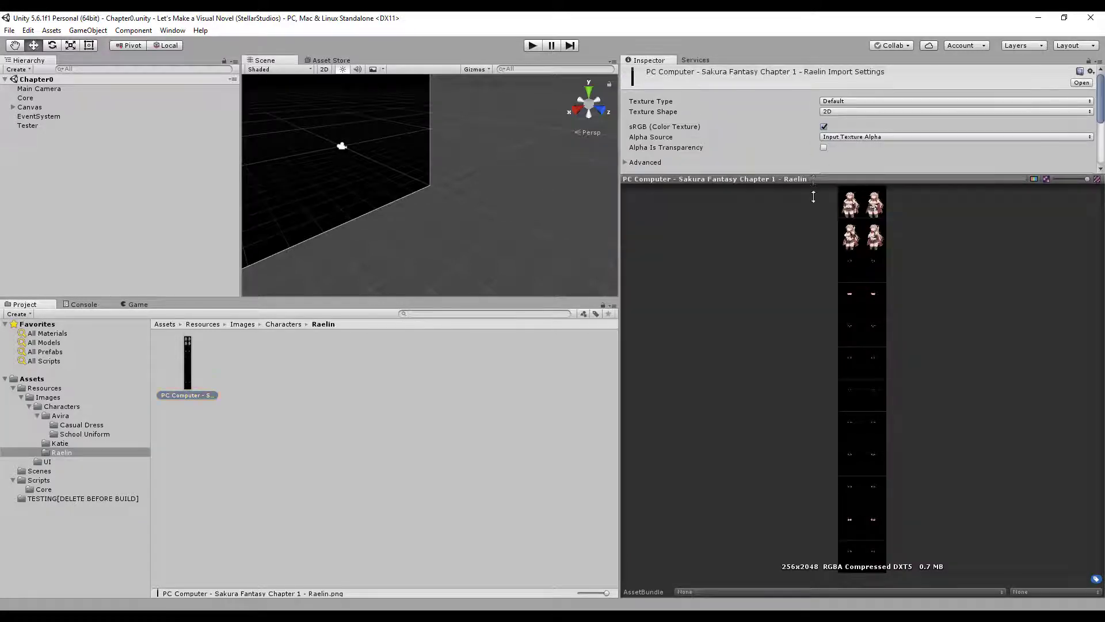
drag(812, 179, 821, 337)
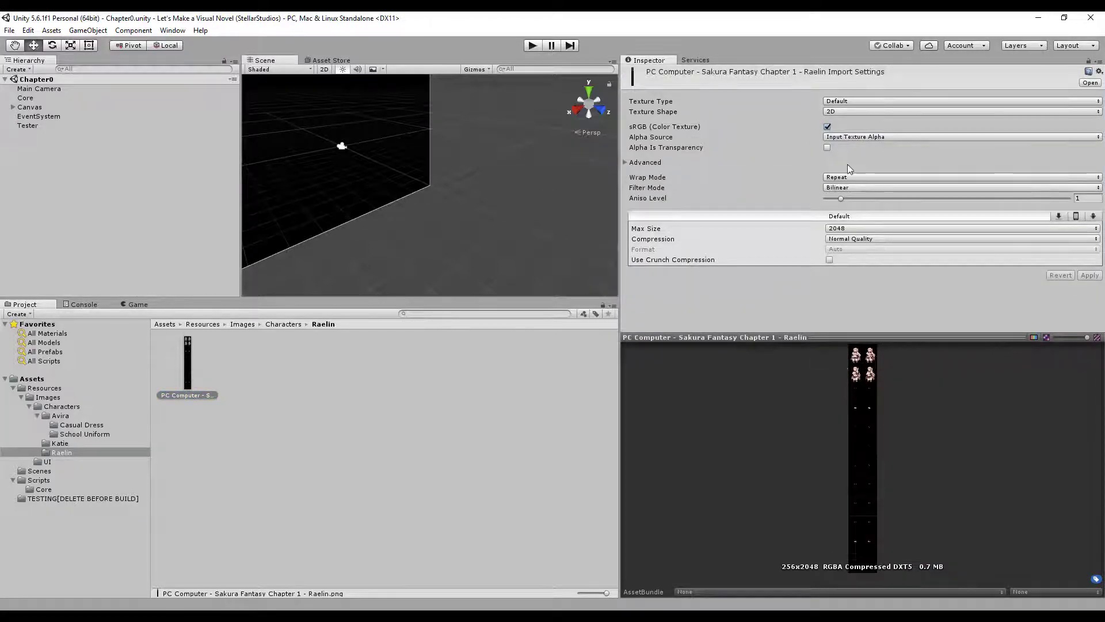
click(829, 102)
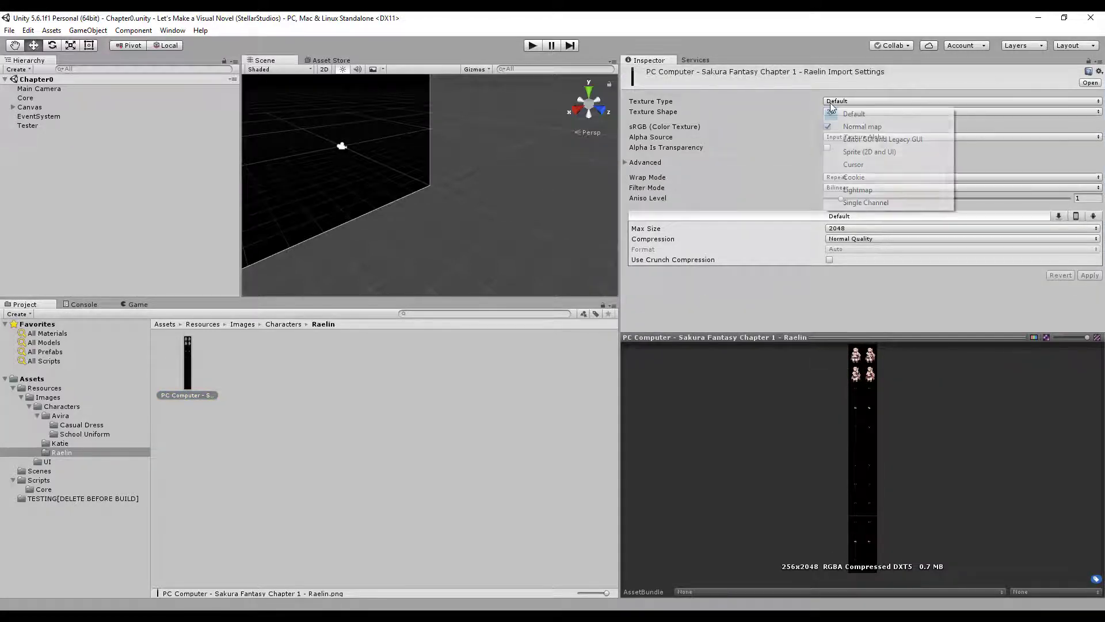
click(848, 154)
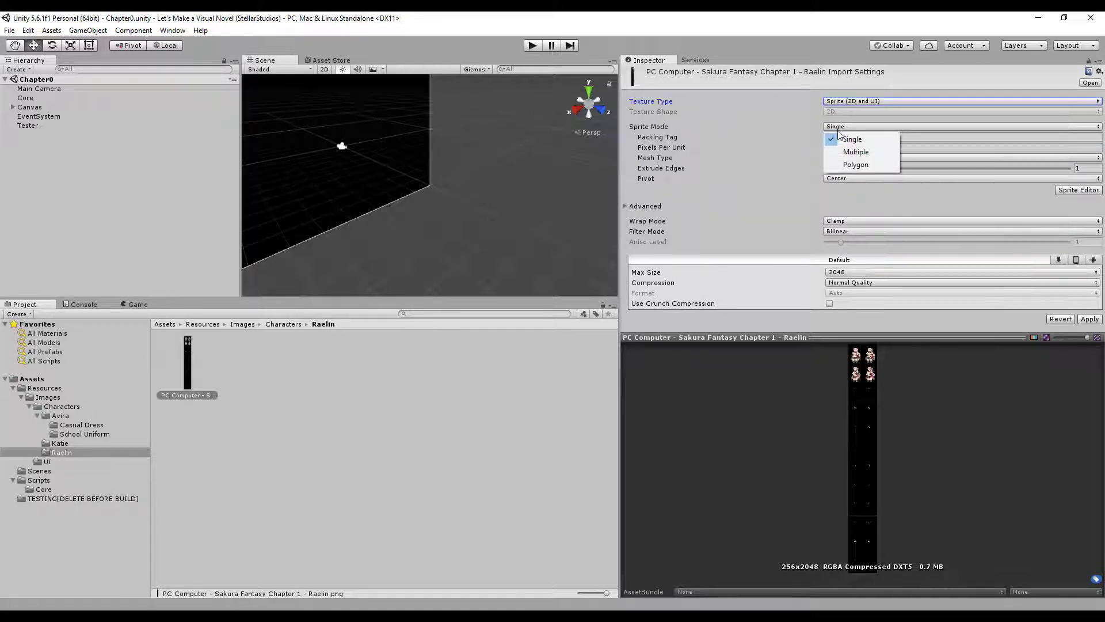
click(858, 153)
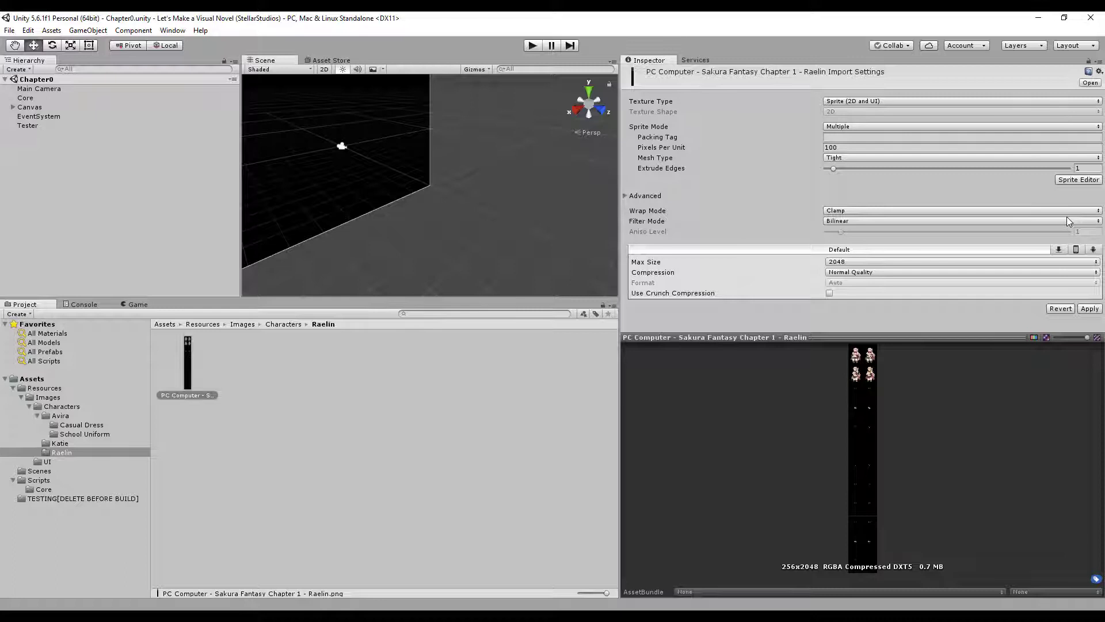
click(1089, 309)
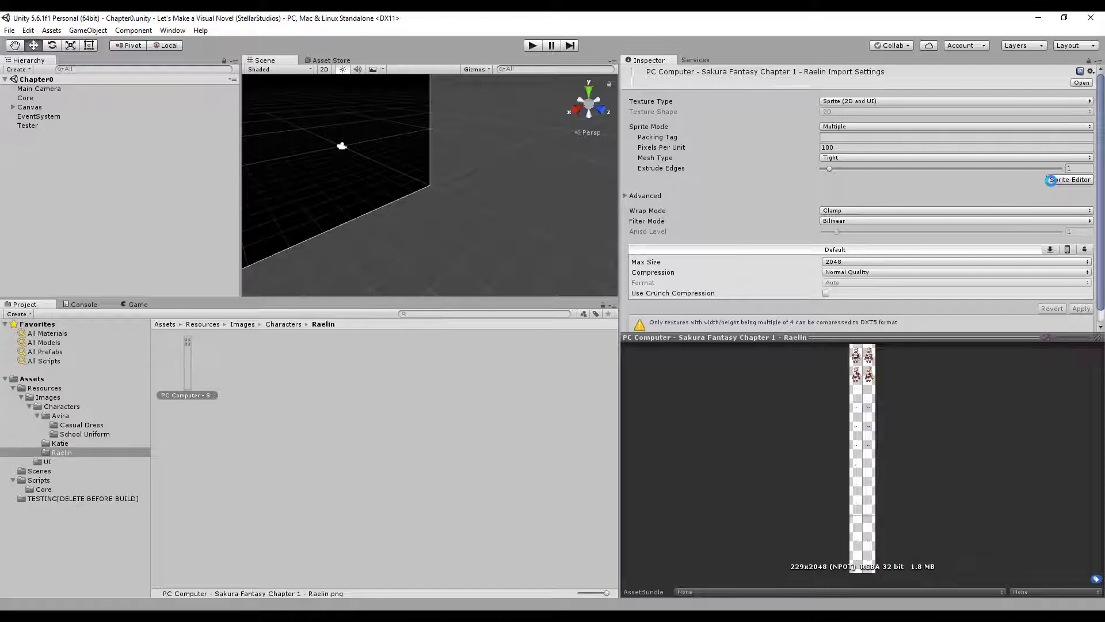
Open the Raelin sheet in a maximized Sprite Editor and inspect the image quality of the first body poses up close
click(1051, 181)
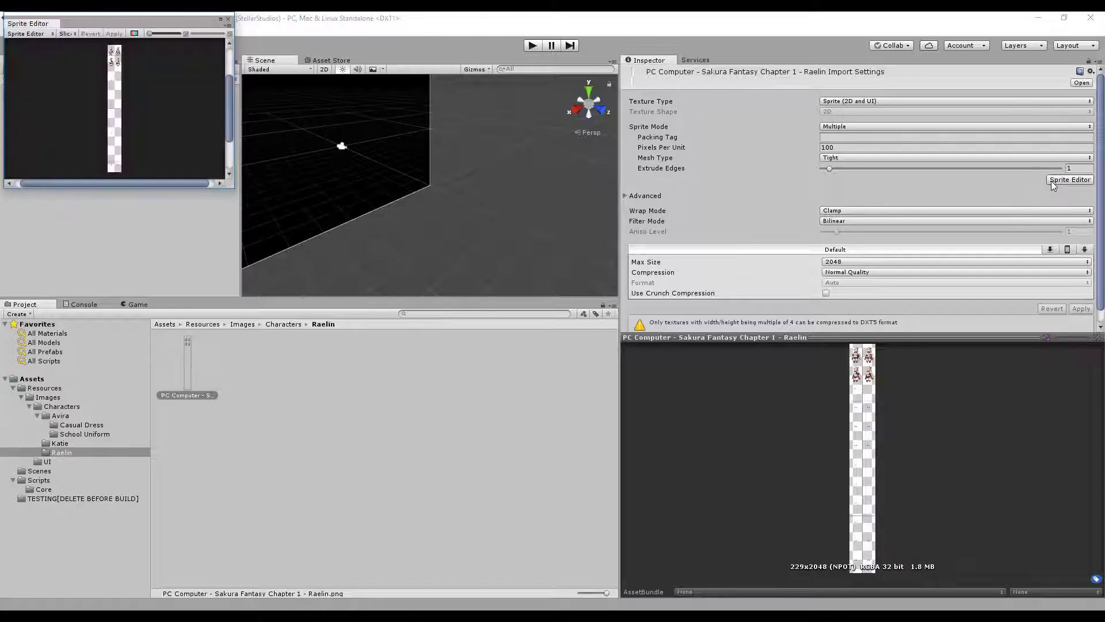
click(222, 20)
scroll(555, 274, up, 10)
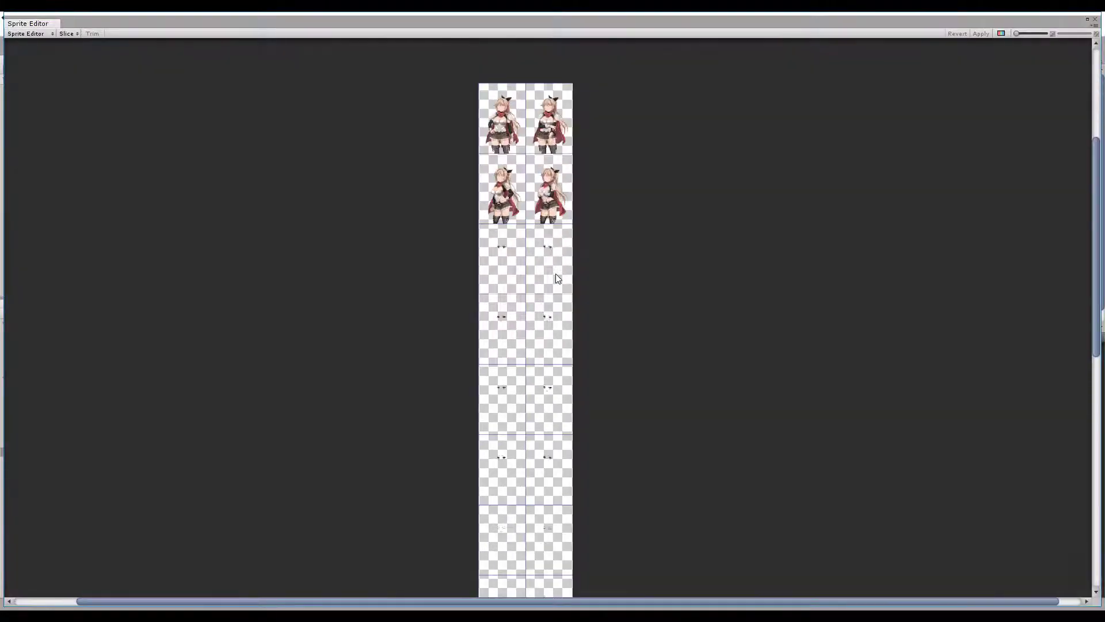
scroll(546, 270, up, 8)
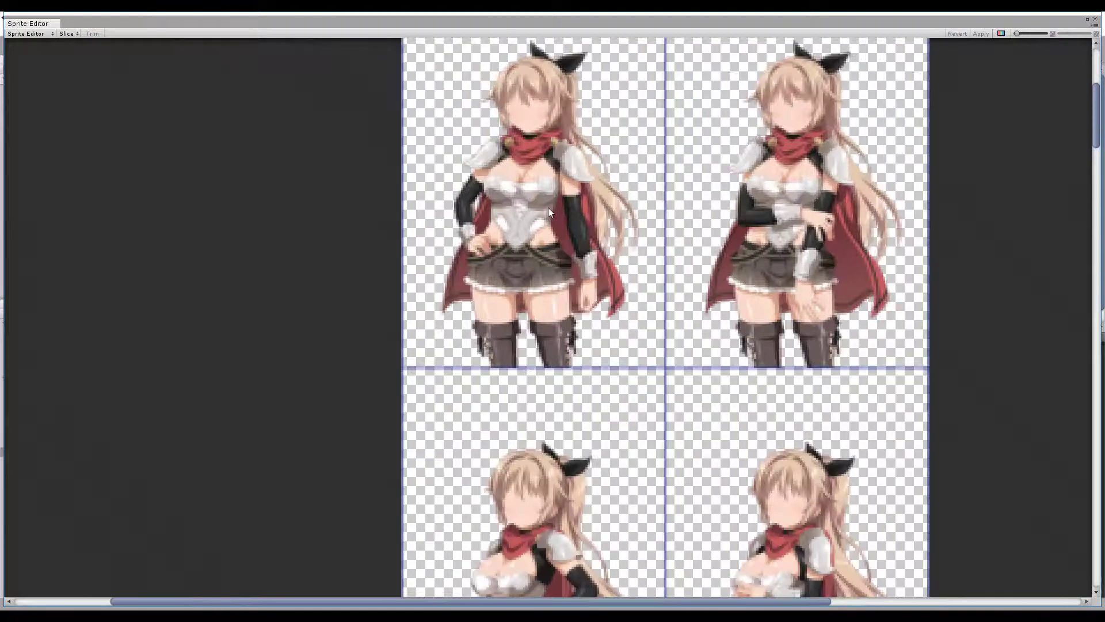
scroll(550, 310, up, 10)
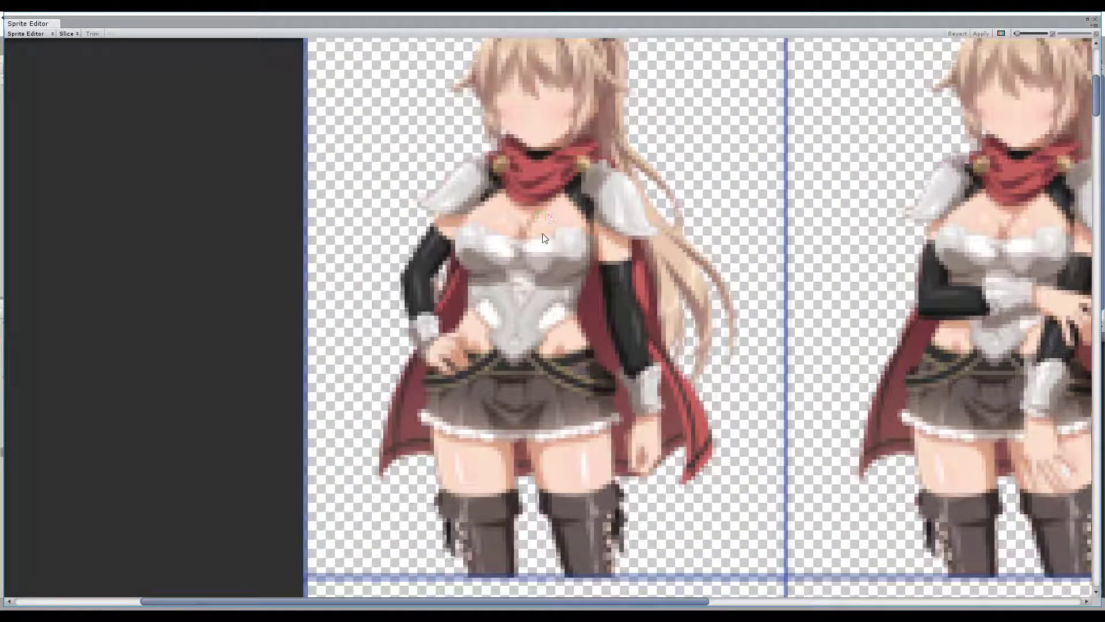
drag(545, 211, 535, 299)
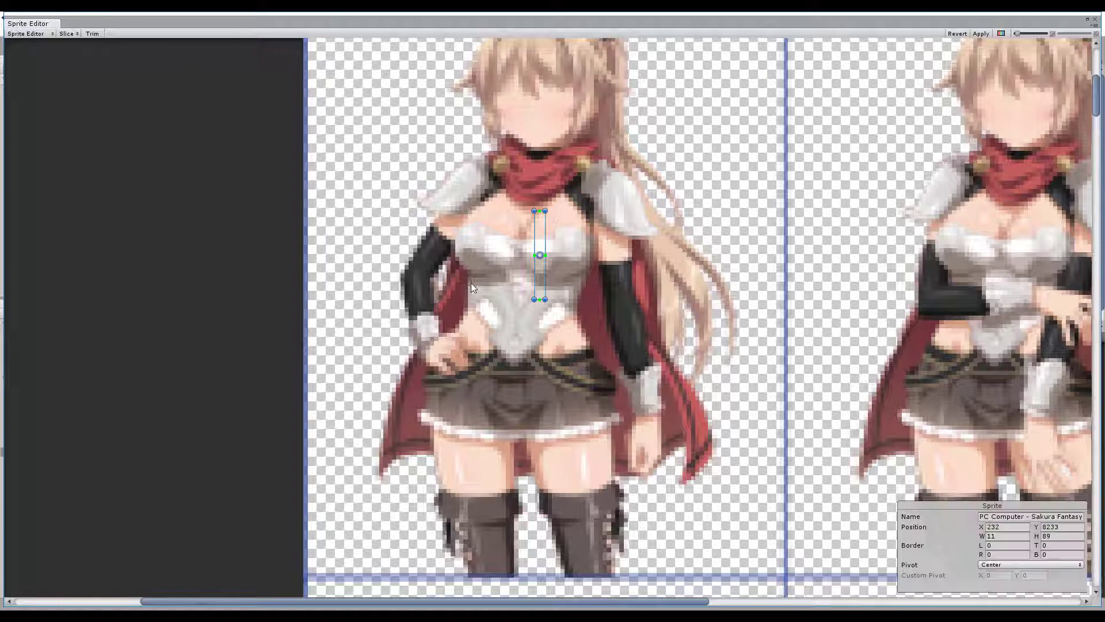
middle_drag(499, 214, 488, 361)
key(Delete)
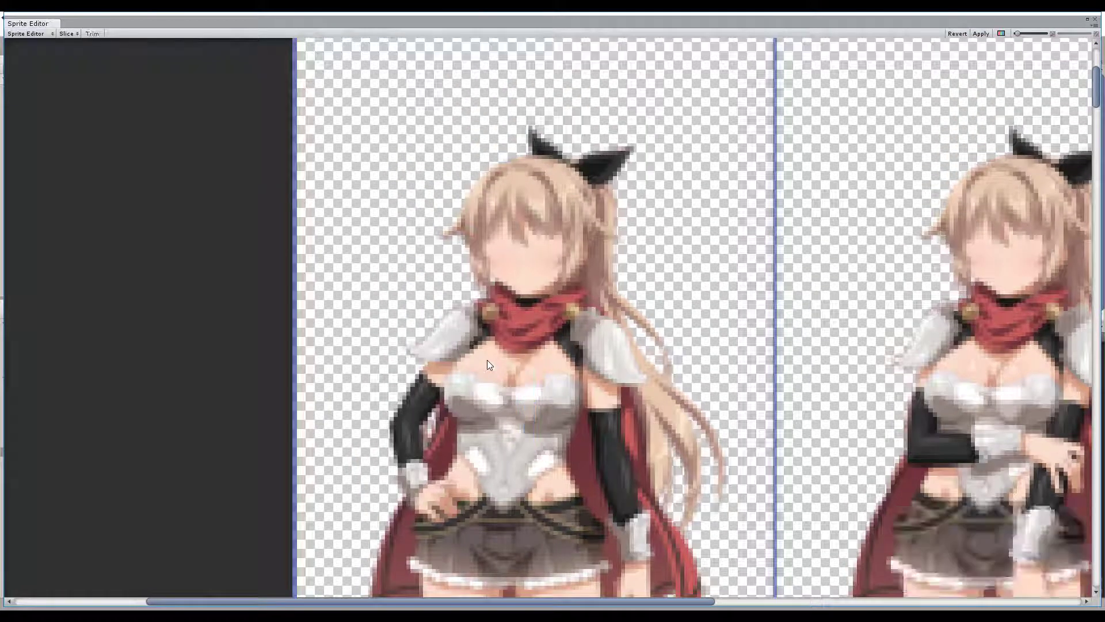
Inspect the remaining body poses and first facial expressions for pixelation, and close the Sprite Editor, reverting unapplied changes
middle_drag(571, 353, 497, 236)
mouse_move(585, 489)
middle_down()
mouse_move(689, 322)
mouse_move(607, 172)
middle_up()
middle_drag(613, 322, 643, 85)
middle_drag(598, 532, 594, 86)
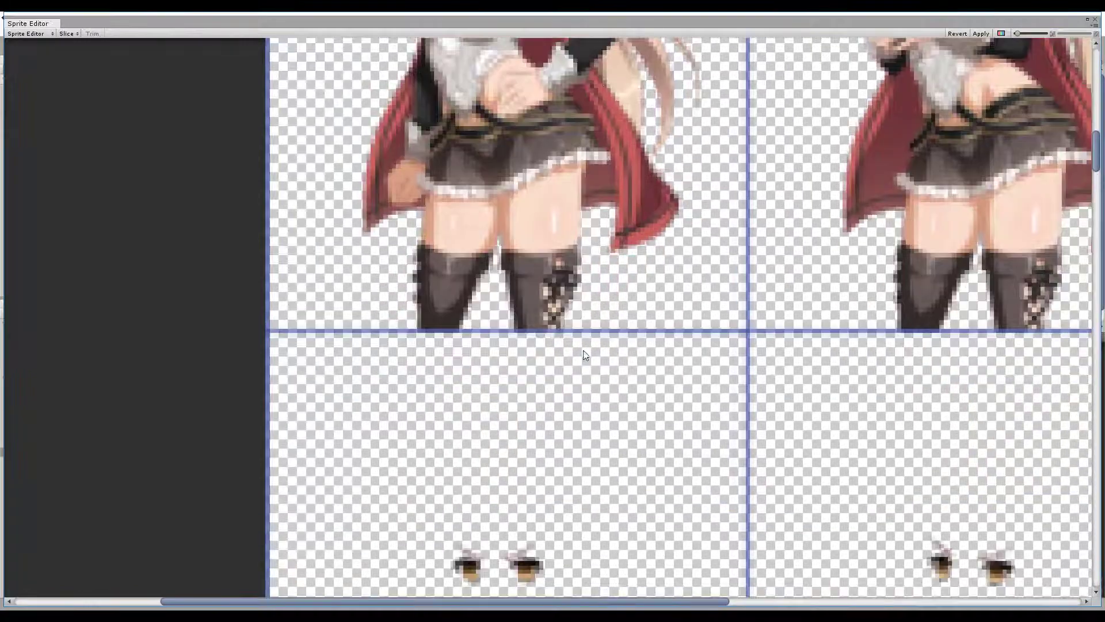
middle_drag(585, 355, 573, 184)
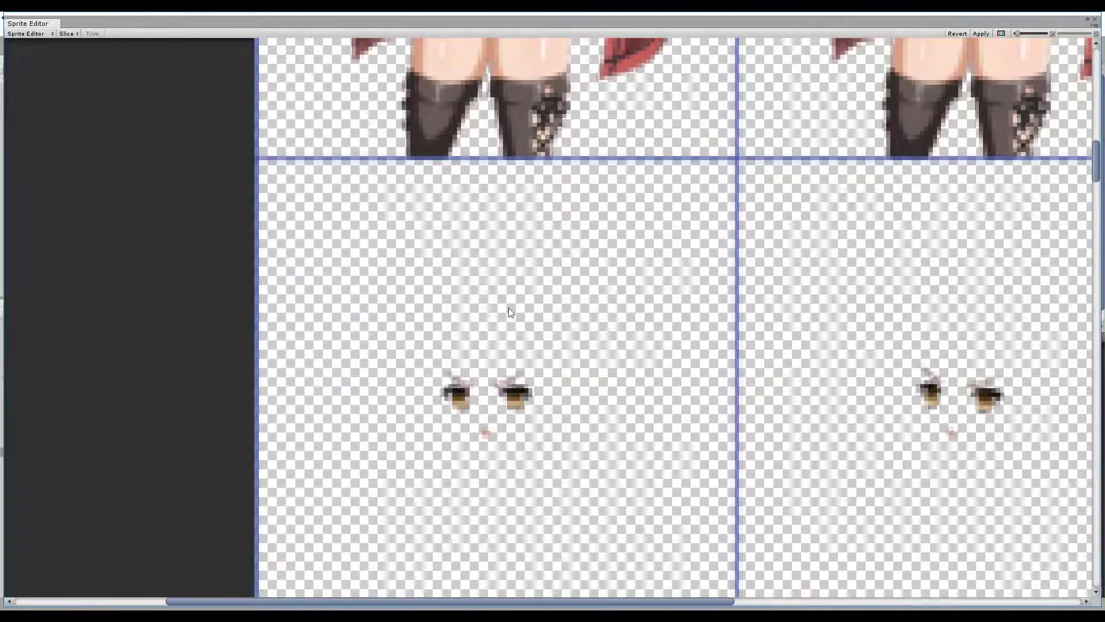
click(1095, 19)
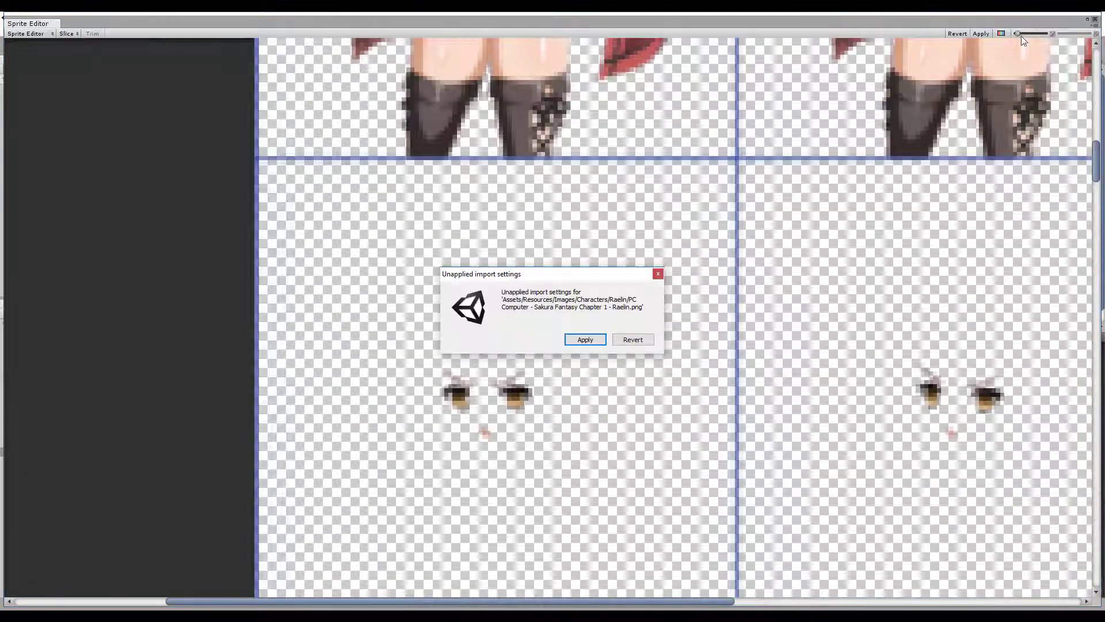
click(628, 340)
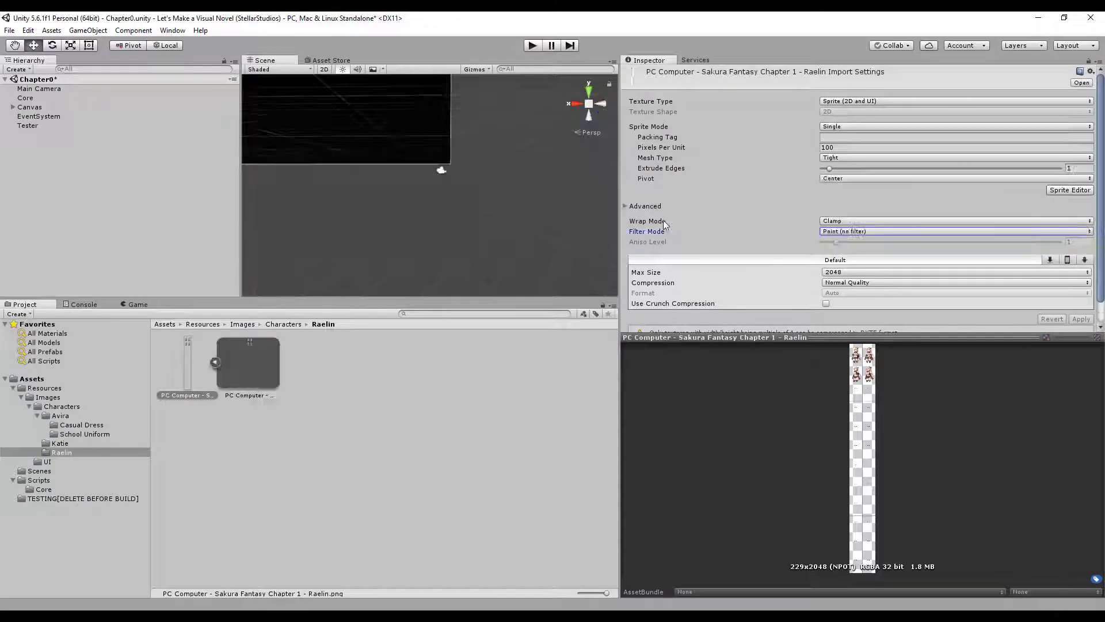
Review the Max Size options with 2048 selected, and open the Raelin folder in File Explorer to check the source image's dimensions
scroll(714, 253, down, 1)
click(835, 248)
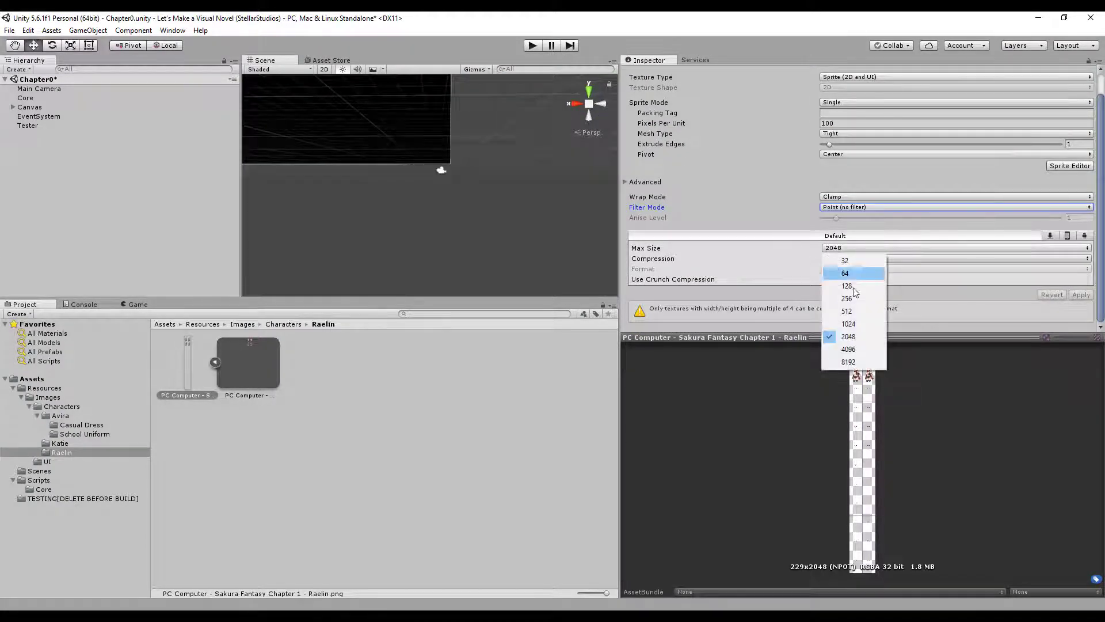
click(852, 334)
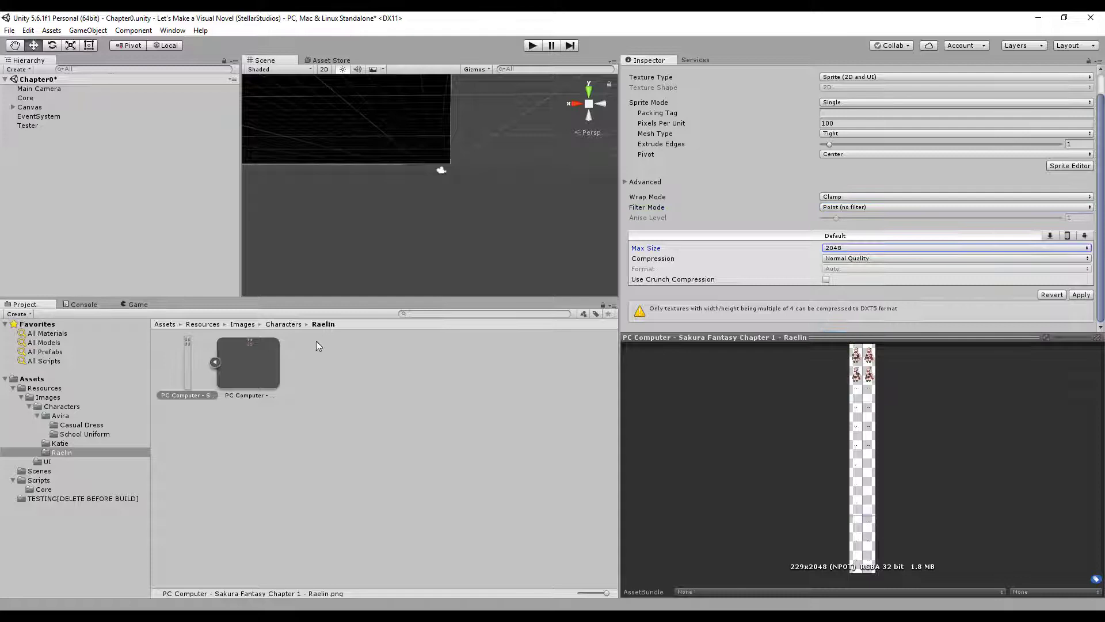
click(327, 615)
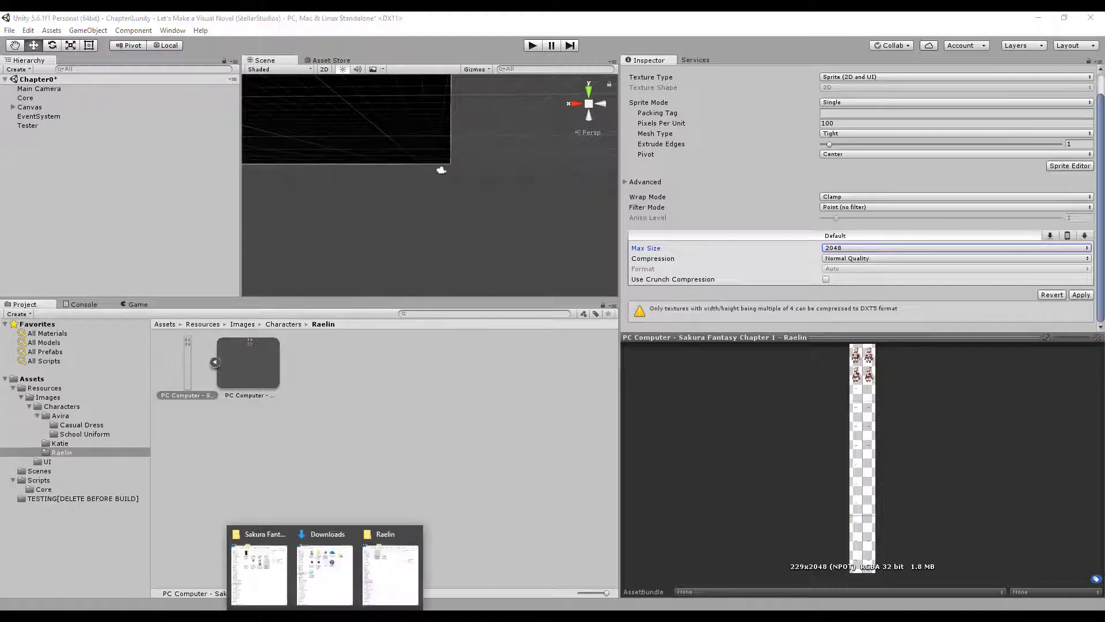
click(388, 556)
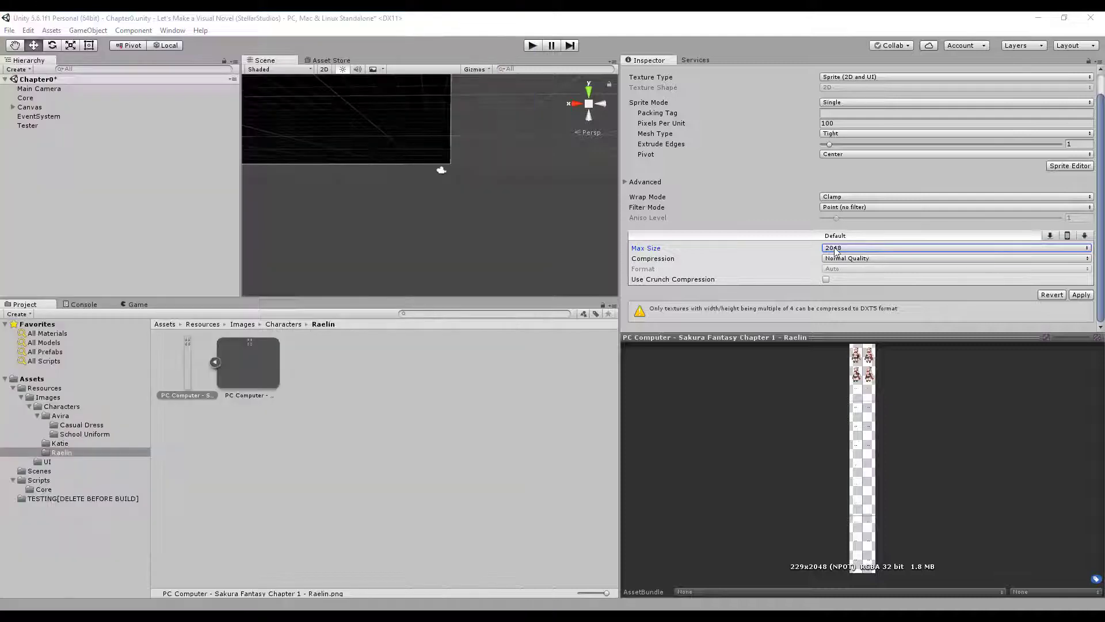
Set the Raelin sprite sheet's Max Size to 8192 and apply the import settings
click(837, 248)
click(837, 249)
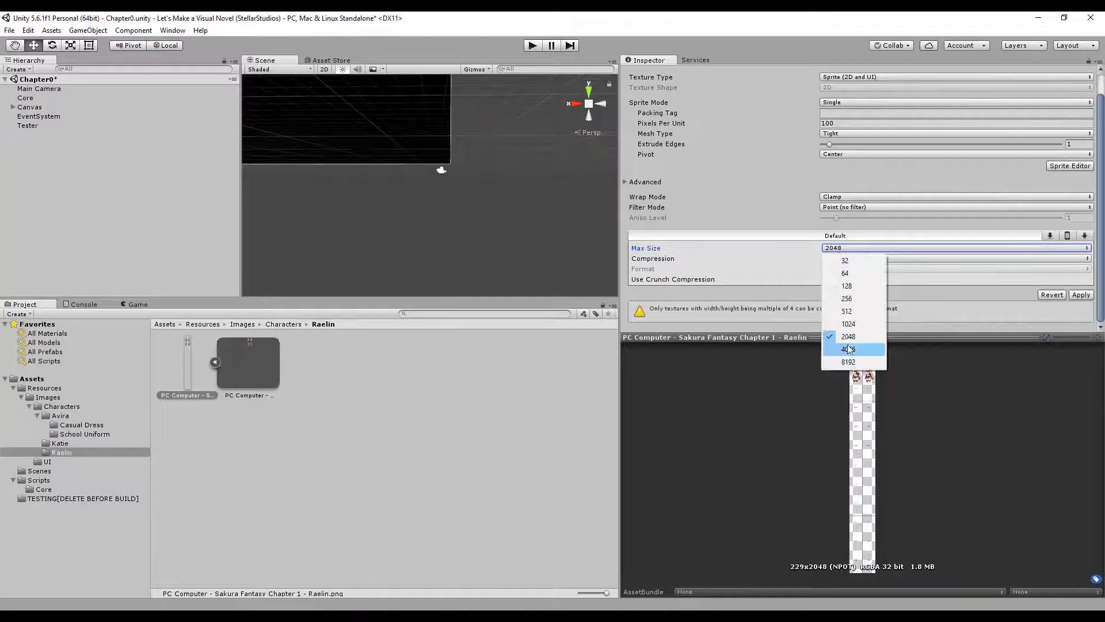
click(845, 361)
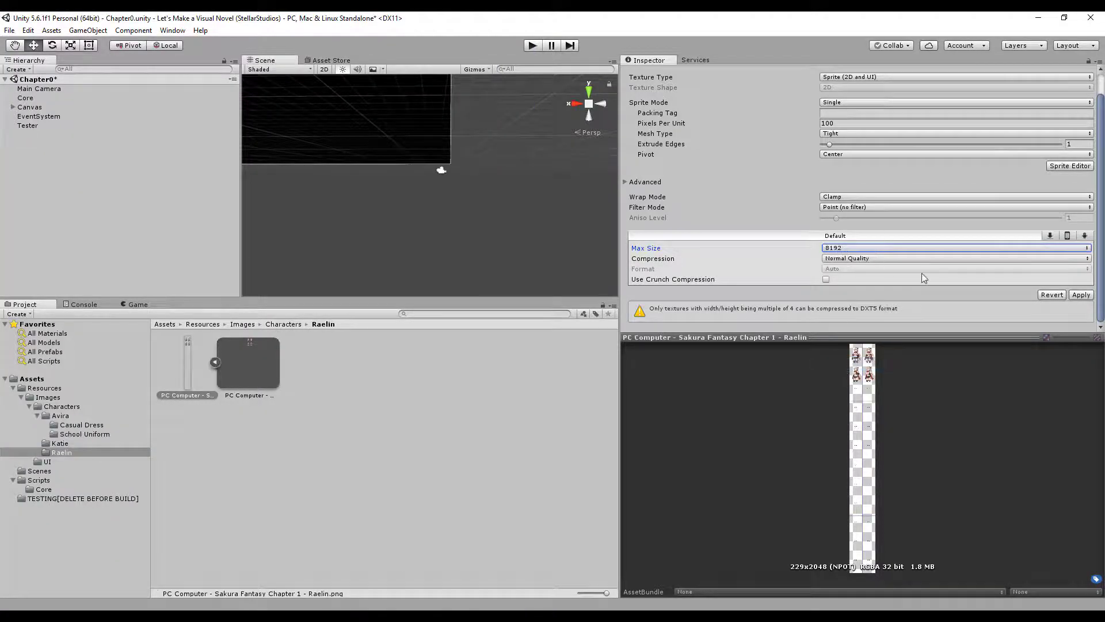
click(1081, 295)
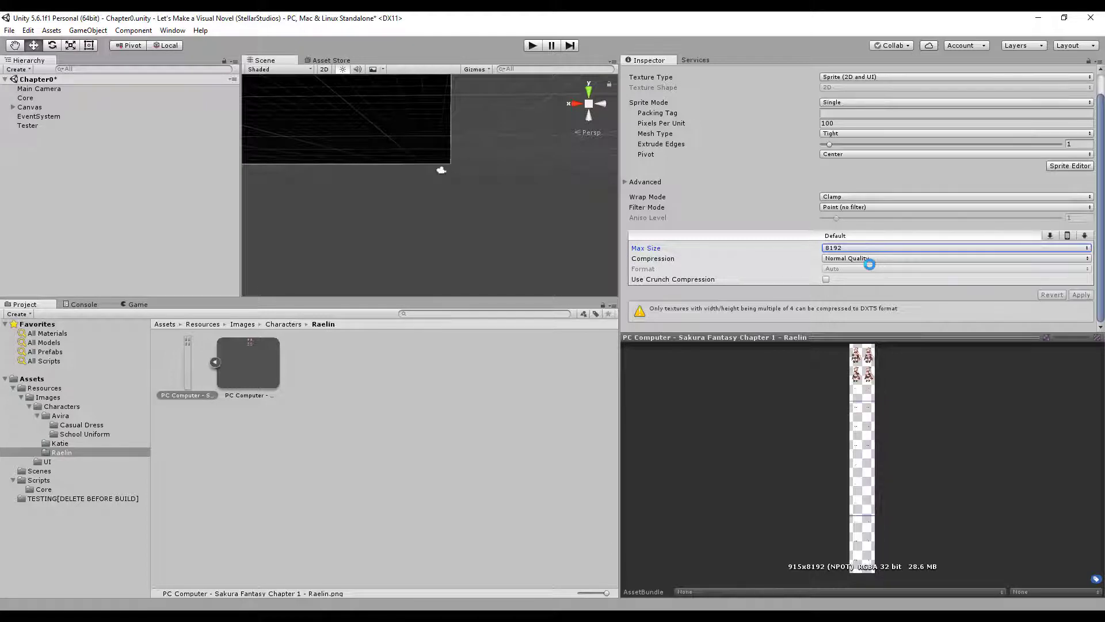
Reopen the Raelin sheet in the Sprite Editor and examine the sharpness of the body poses and facial expressions up close
click(1071, 166)
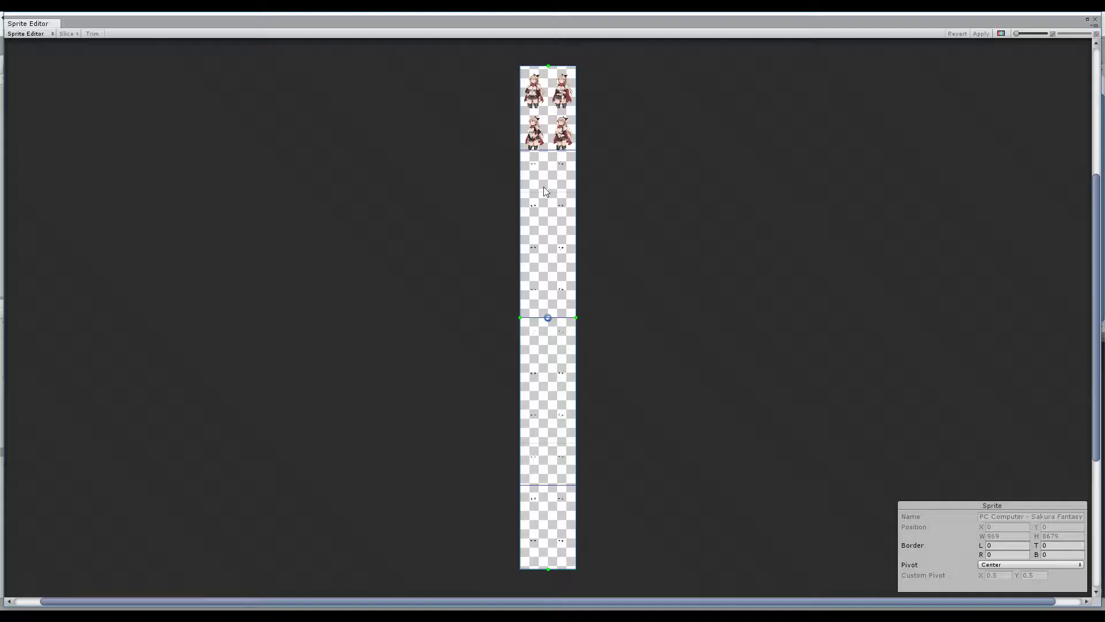
scroll(556, 151, up, 10)
scroll(467, 227, up, 6)
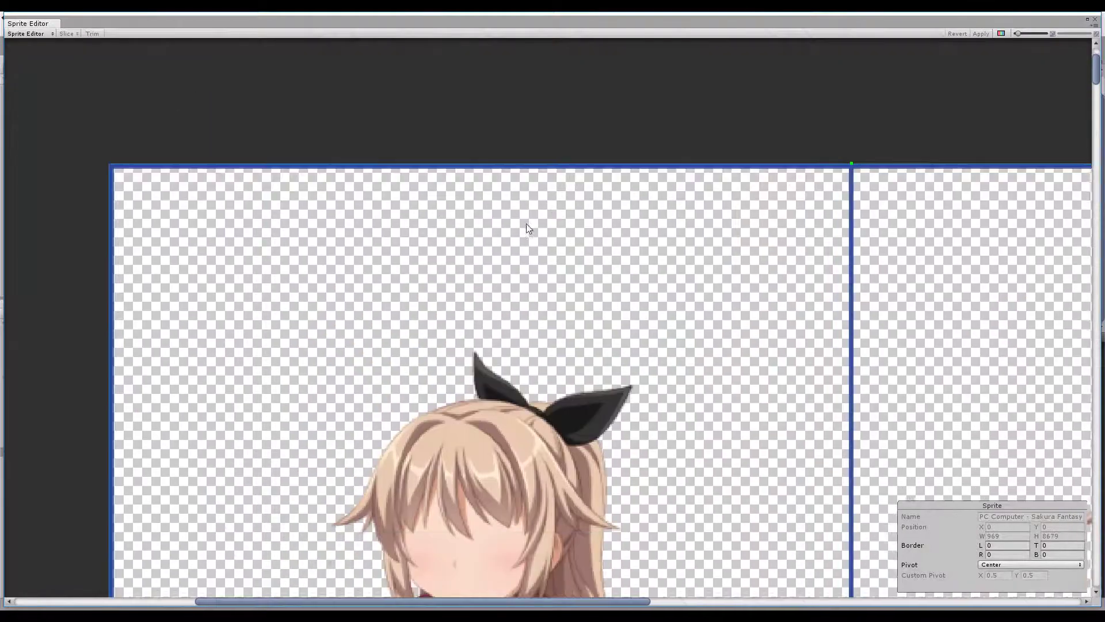
middle_drag(540, 438, 543, 130)
middle_drag(583, 208, 577, 15)
scroll(568, 157, down, 9)
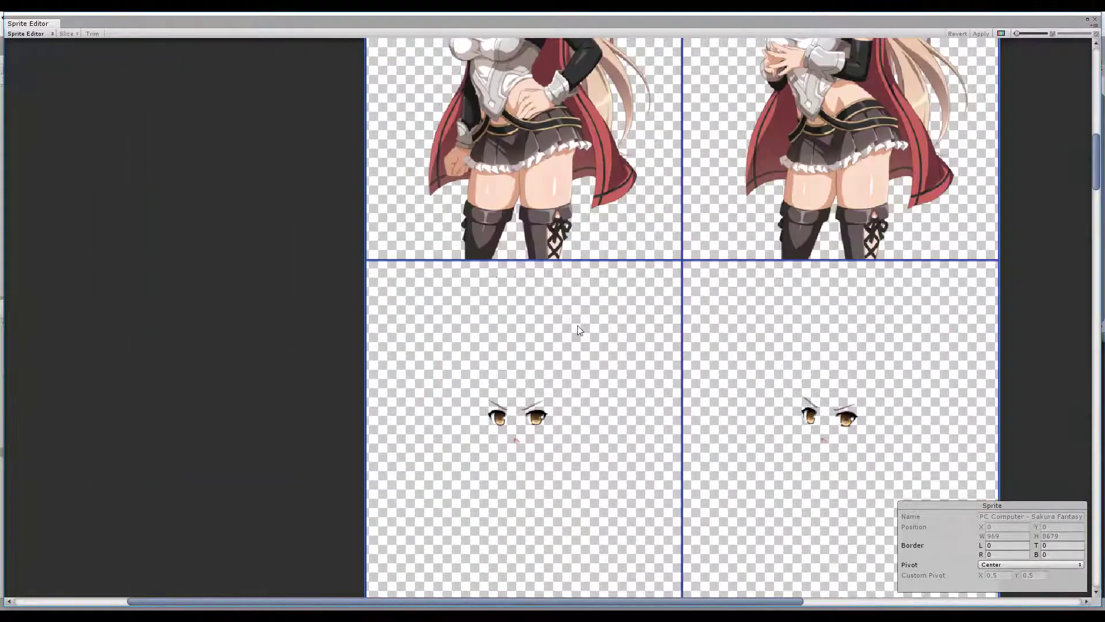
middle_drag(558, 358, 549, 194)
middle_drag(509, 95, 507, 211)
scroll(507, 211, up, 3)
scroll(539, 438, up, 4)
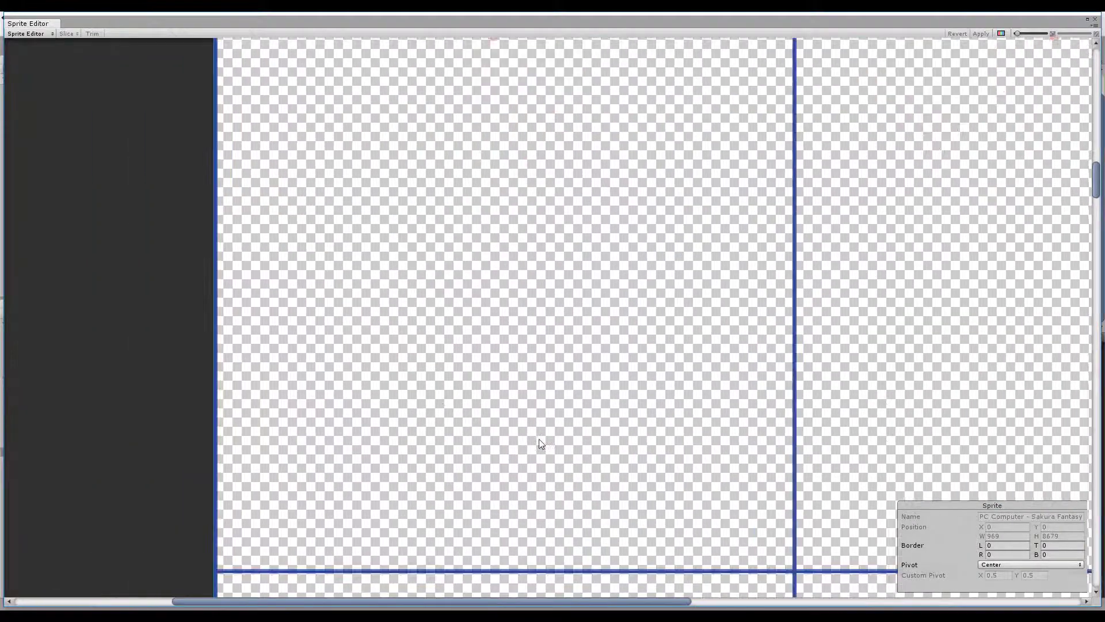
middle_drag(502, 160, 476, 468)
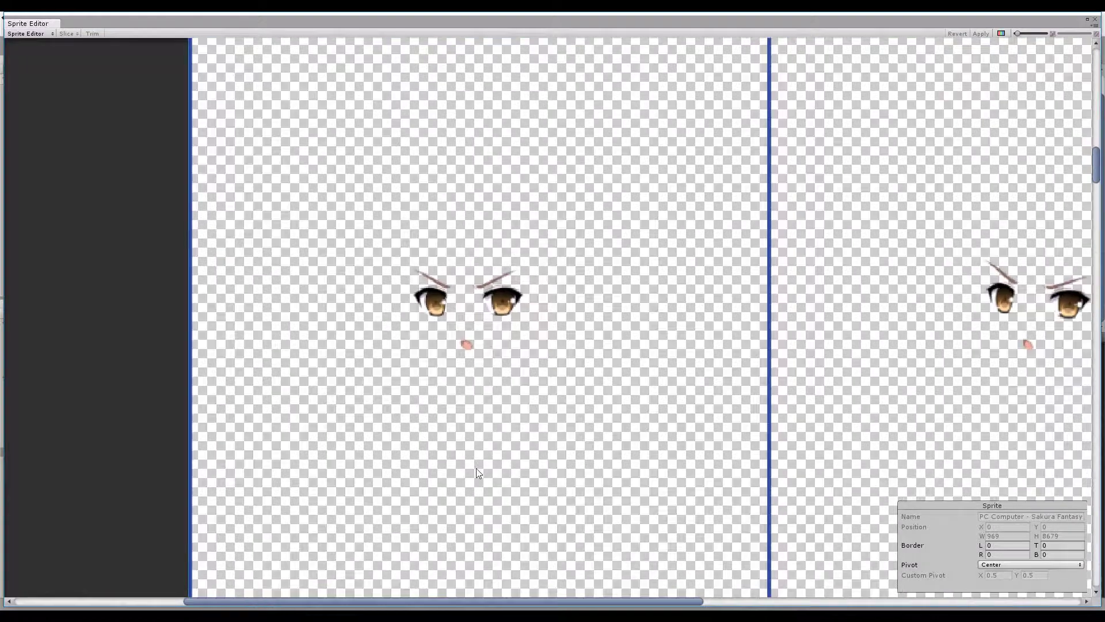
Compare the body poses with the facial expressions across the Raelin sheet, and close the Sprite Editor
scroll(575, 432, down, 4)
scroll(538, 345, down, 4)
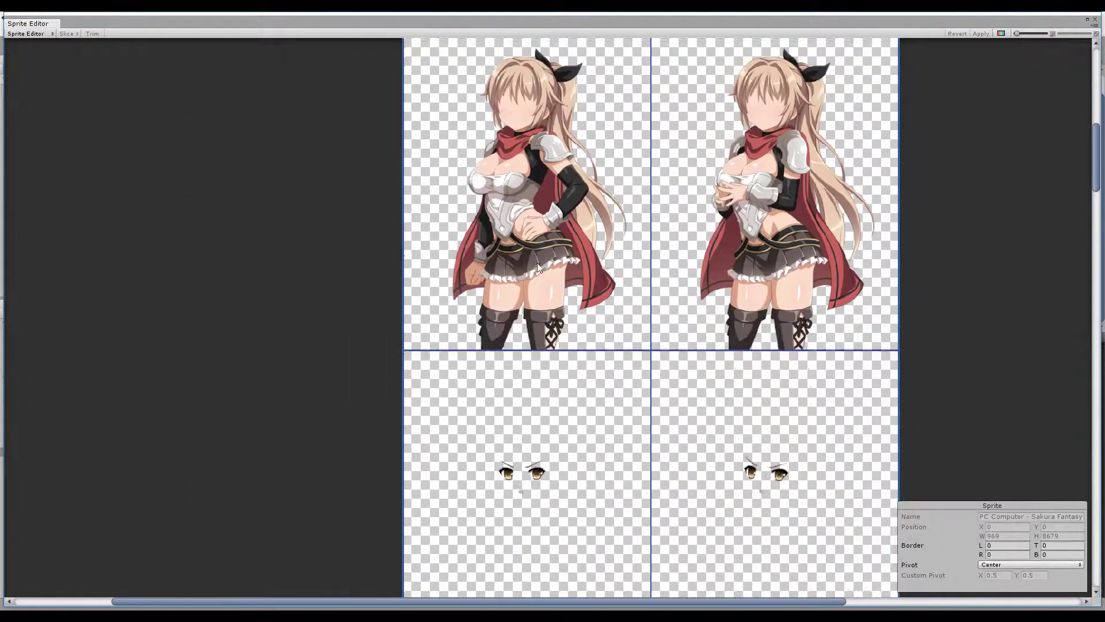
scroll(541, 242, down, 3)
scroll(534, 183, up, 6)
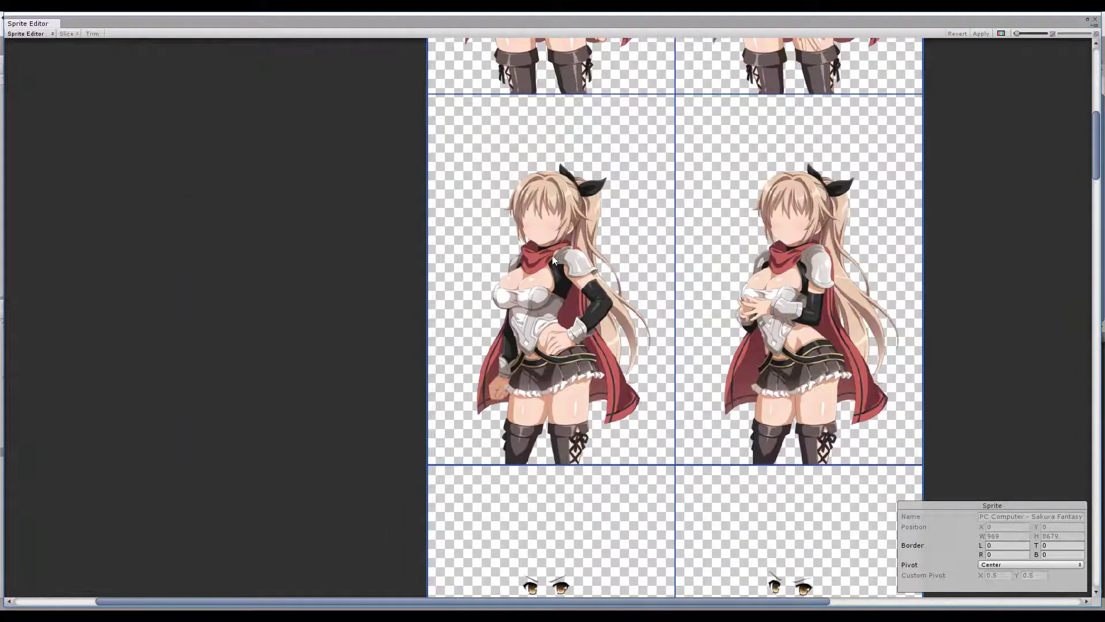
scroll(528, 305, down, 3)
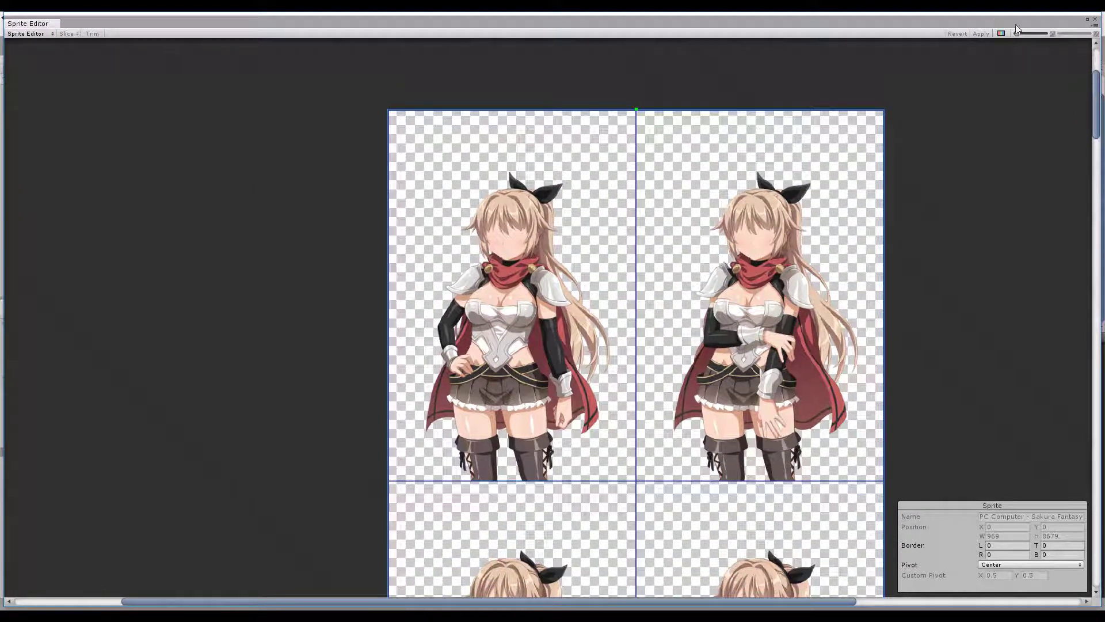
click(1095, 22)
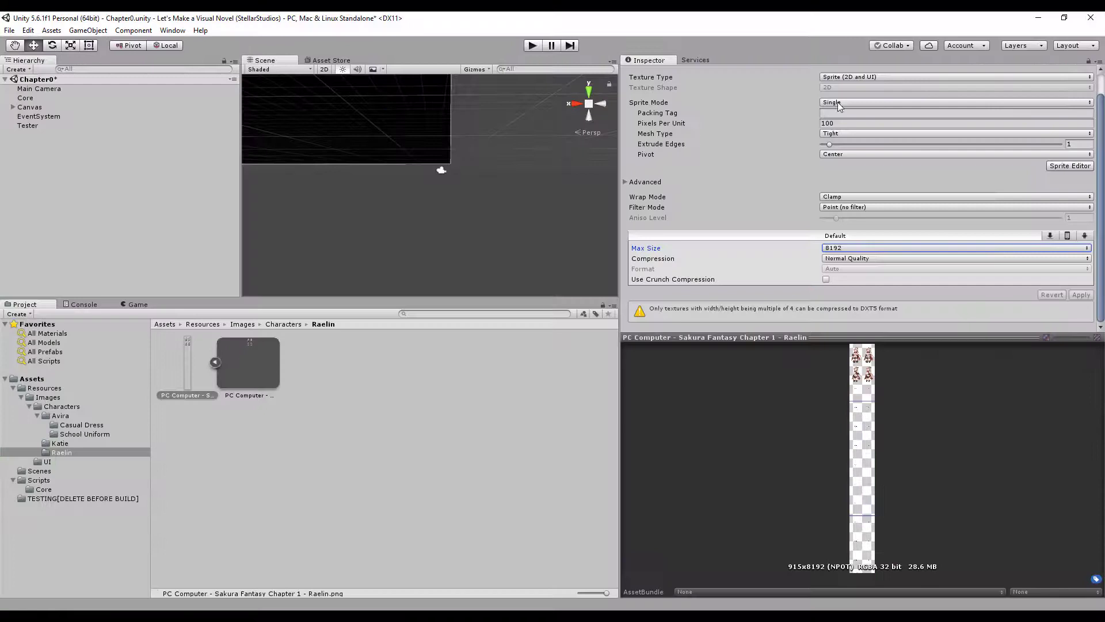
Set the Raelin sheet's Sprite Mode to Multiple and reopen it in the Sprite Editor with the changed import settings applied
click(839, 102)
click(851, 128)
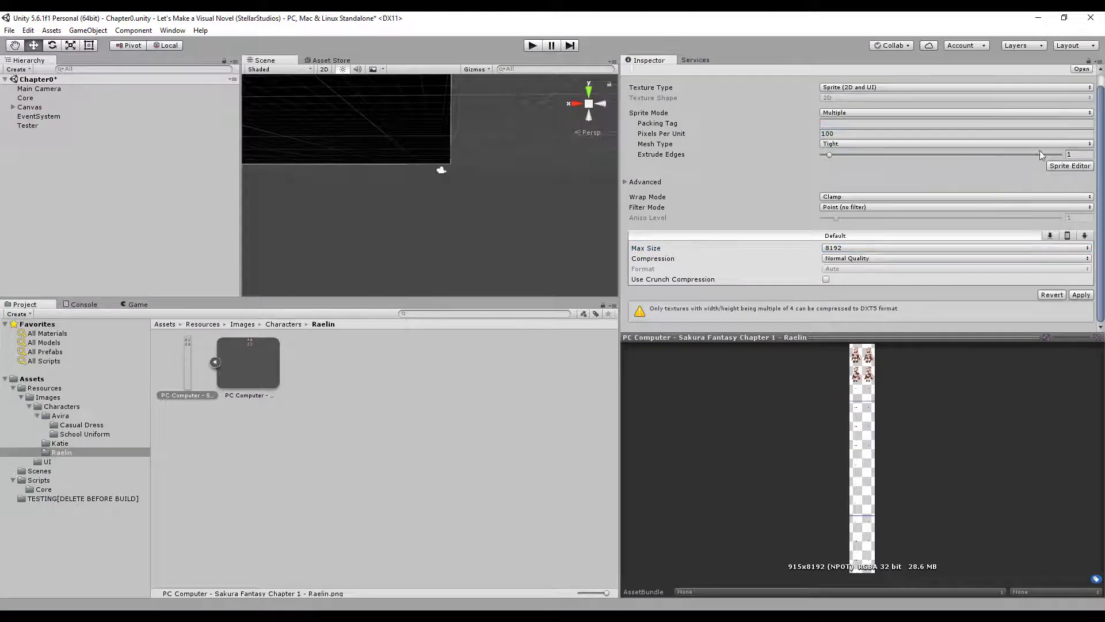
click(1066, 165)
click(631, 340)
click(836, 114)
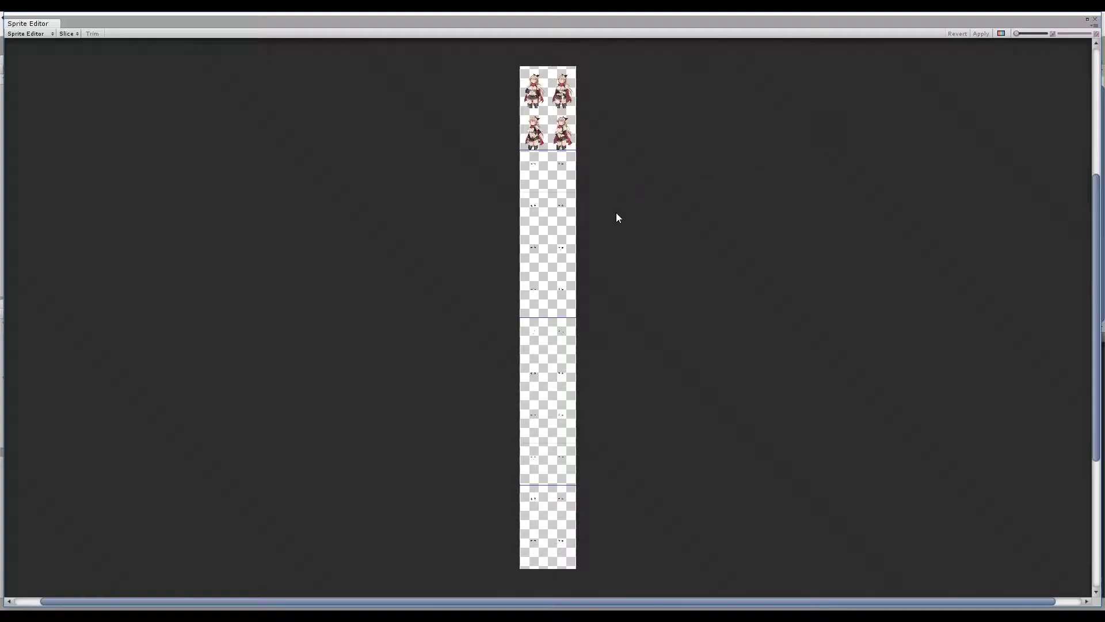
Draw a slice rectangle about 447 by 694 pixels over the first body pose, and clear the selection
scroll(537, 158, up, 10)
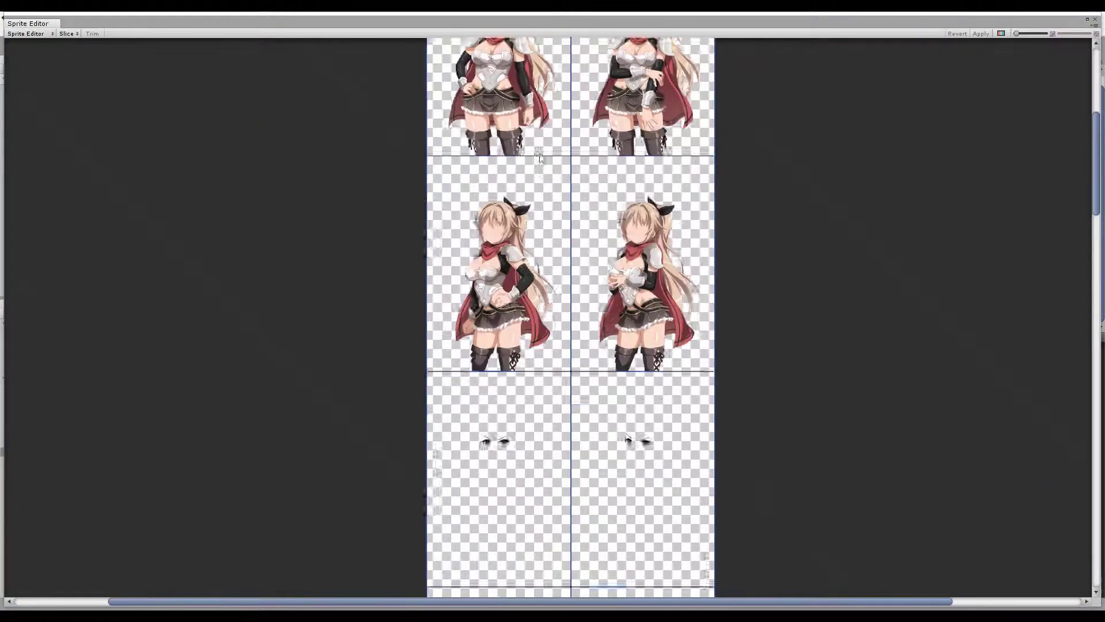
scroll(540, 153, up, 4)
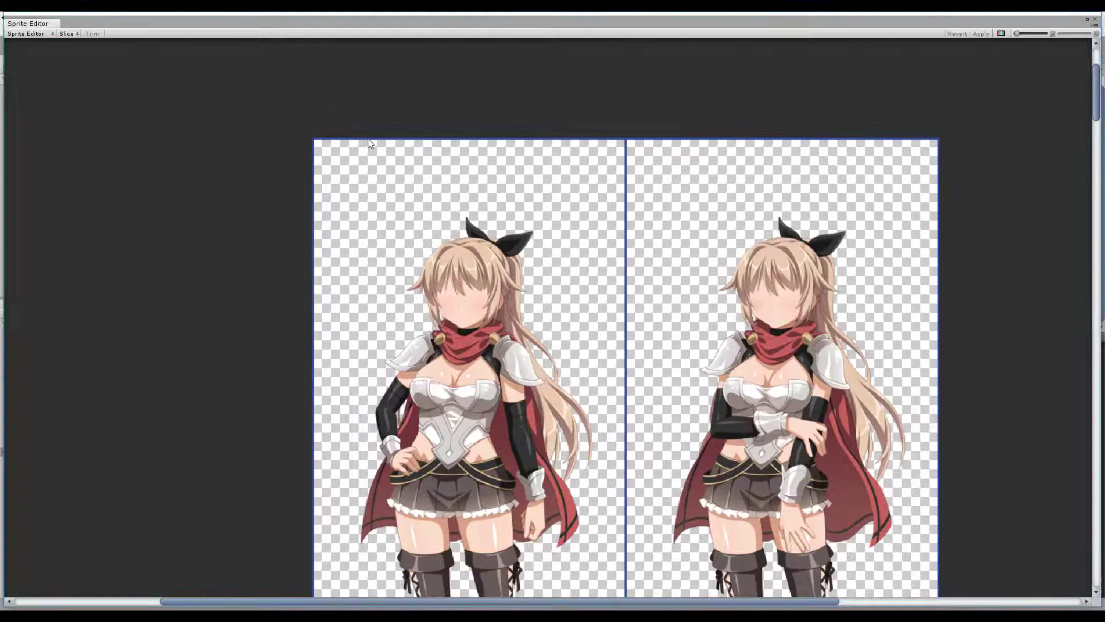
drag(327, 146, 615, 595)
scroll(430, 207, up, 5)
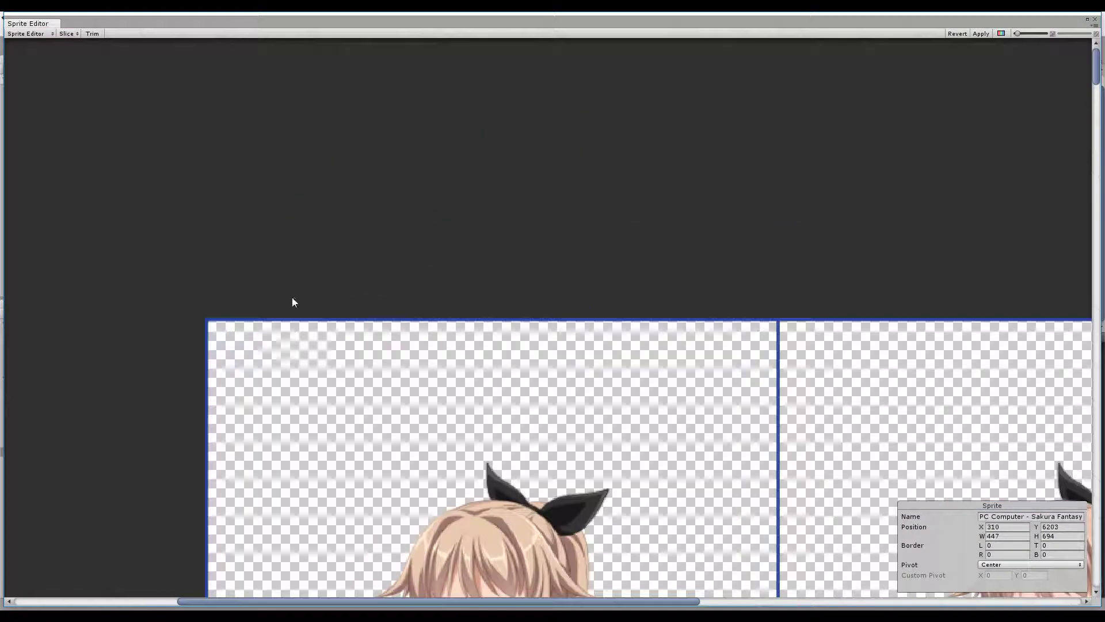
click(395, 365)
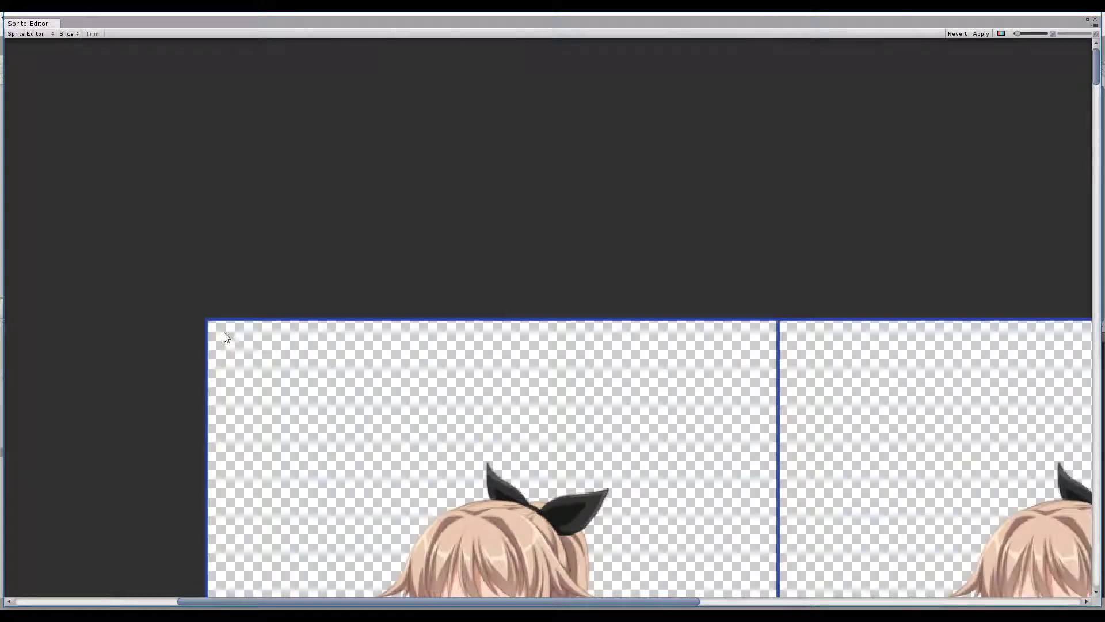
Draw a new slice over the first pose's head and extend its upper-left corner to the cell's corner at X 3
drag(223, 333, 791, 585)
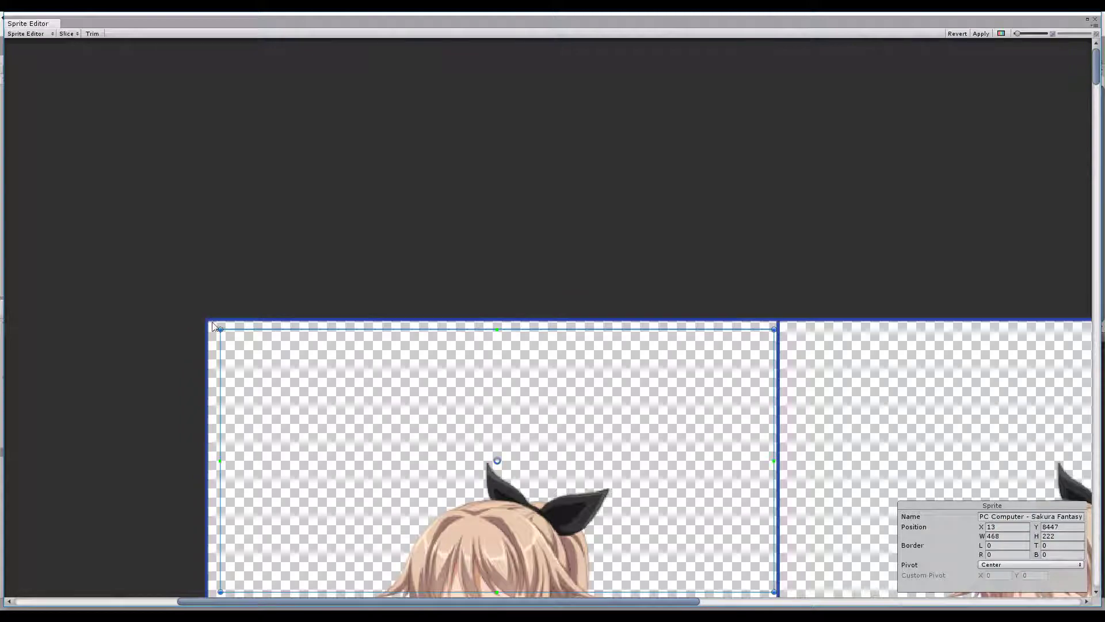
scroll(220, 336, up, 4)
scroll(290, 199, up, 1)
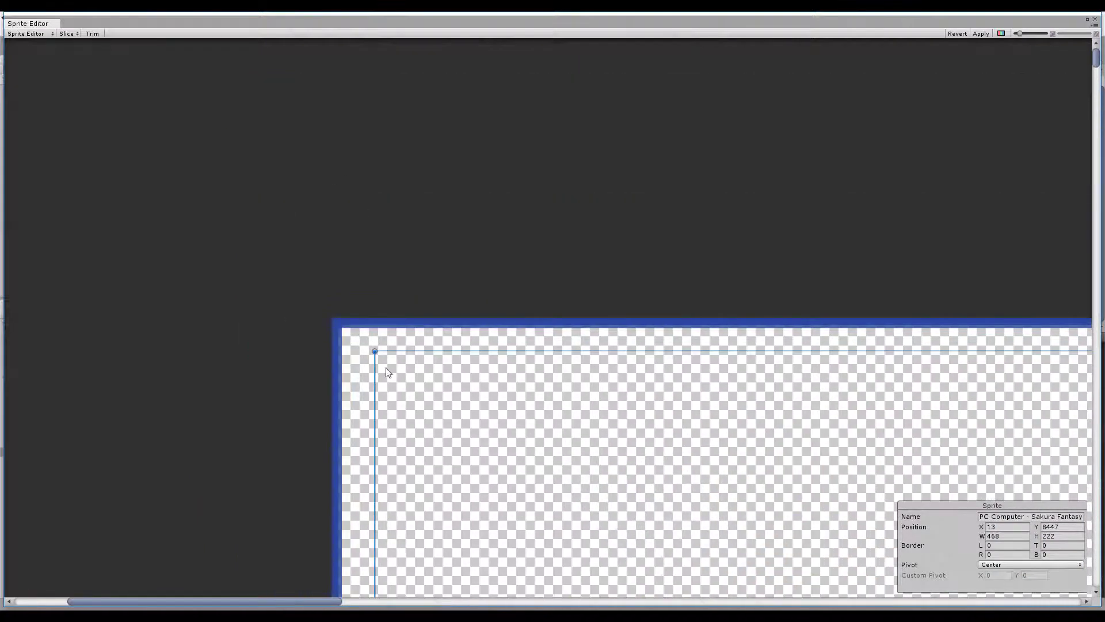
scroll(386, 367, up, 4)
middle_drag(451, 193, 423, 405)
middle_drag(403, 195, 377, 381)
drag(389, 286, 341, 254)
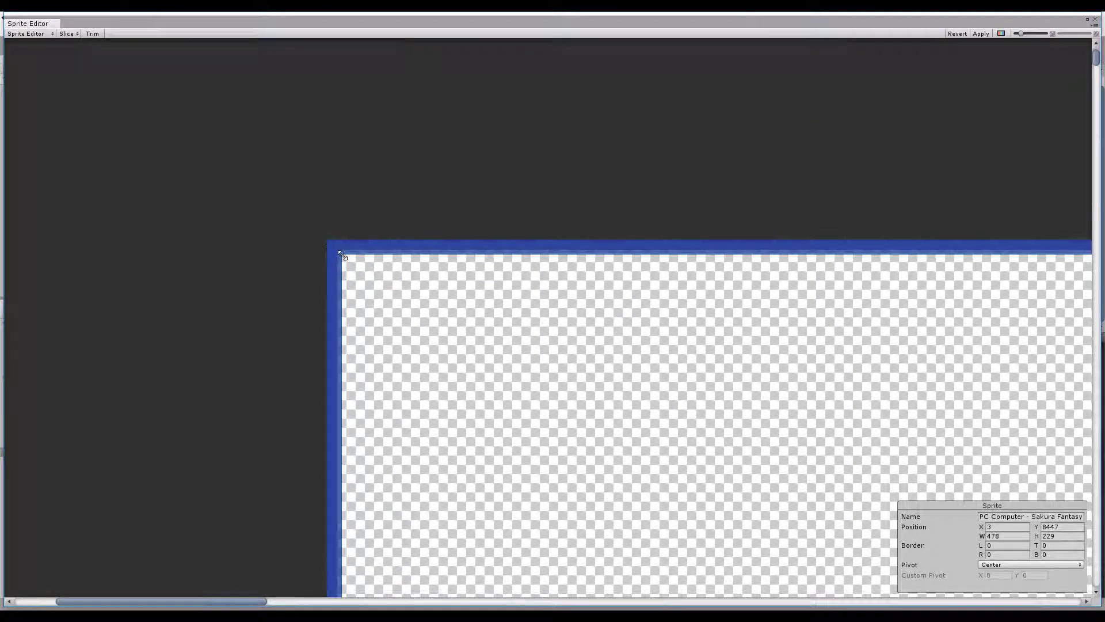
Extend the slice's right edge to the dividing line between the first two poses, giving it a width of 480
mouse_move(595, 334)
middle_down()
mouse_move(422, 301)
mouse_move(171, 284)
middle_up()
middle_drag(757, 314, 172, 266)
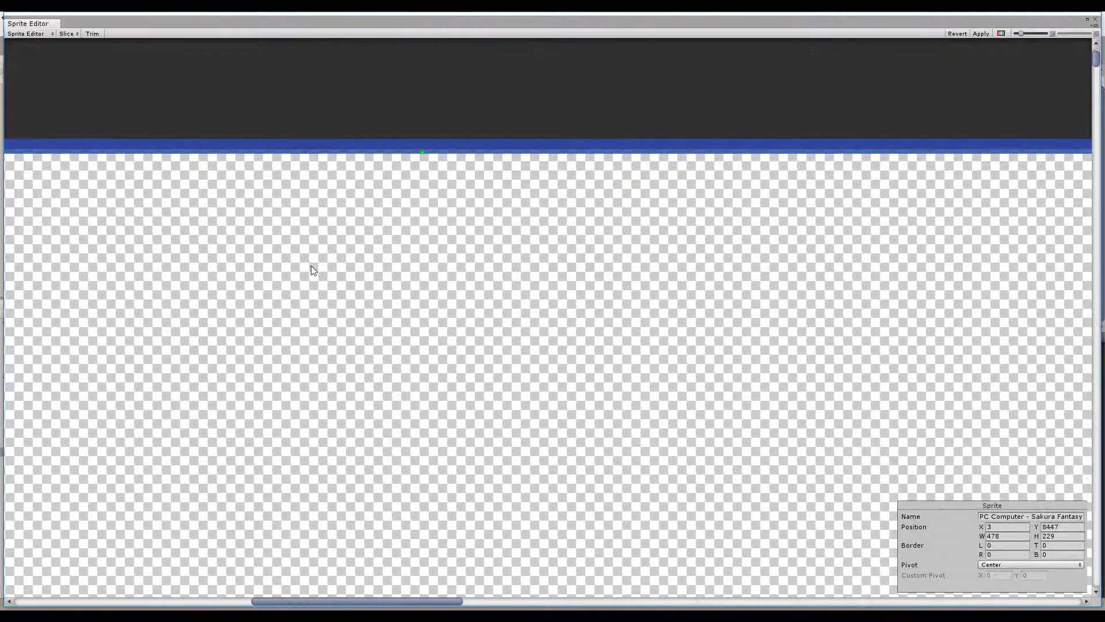
mouse_move(617, 268)
middle_down()
mouse_move(0, 270)
mouse_move(211, 222)
middle_up()
middle_drag(463, 365, 467, 144)
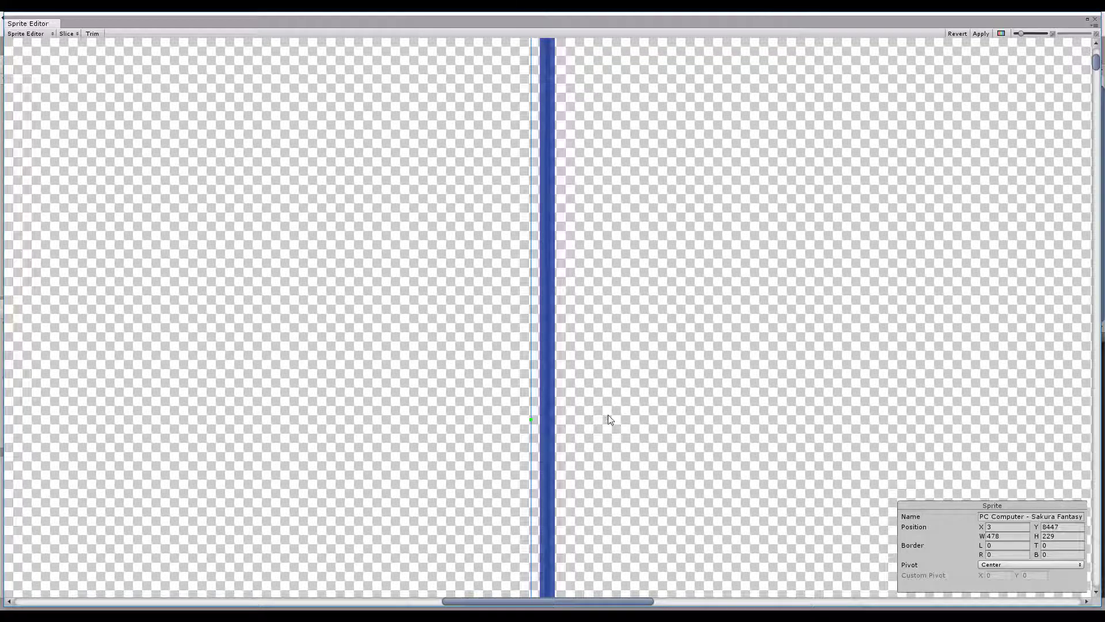
drag(540, 404, 540, 404)
Stretch the slice's lower edge down over the full body to the bottom of the cell, reaching a height of 717
scroll(450, 455, down, 10)
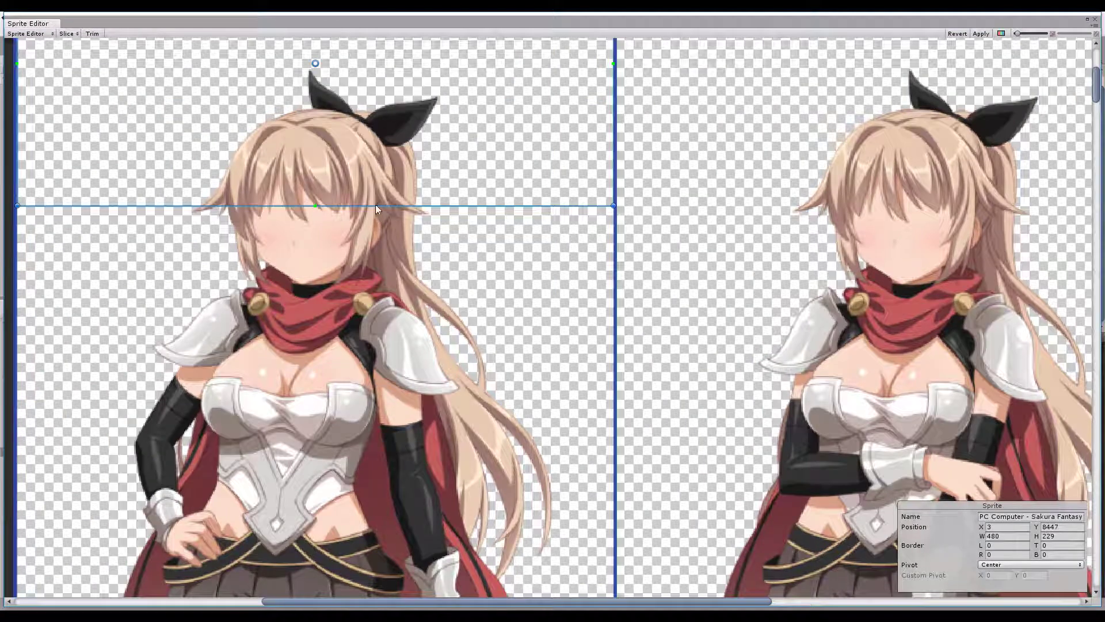
middle_drag(339, 220, 362, 287)
drag(365, 273, 367, 470)
middle_drag(379, 380, 377, 157)
middle_drag(403, 353, 398, 238)
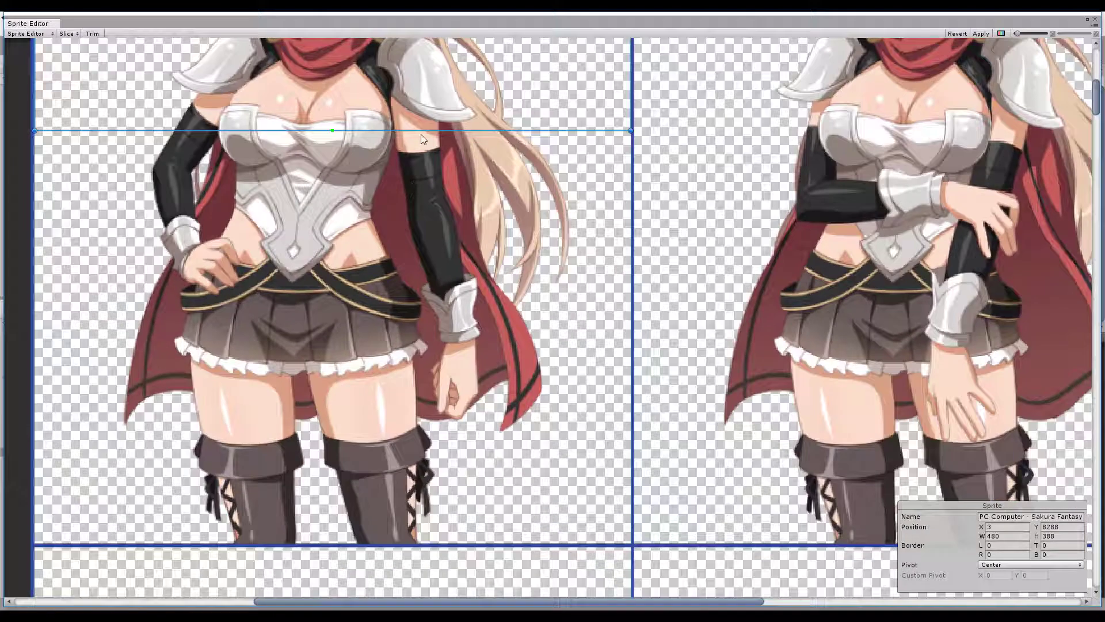
drag(422, 132, 445, 540)
middle_drag(438, 476, 451, 378)
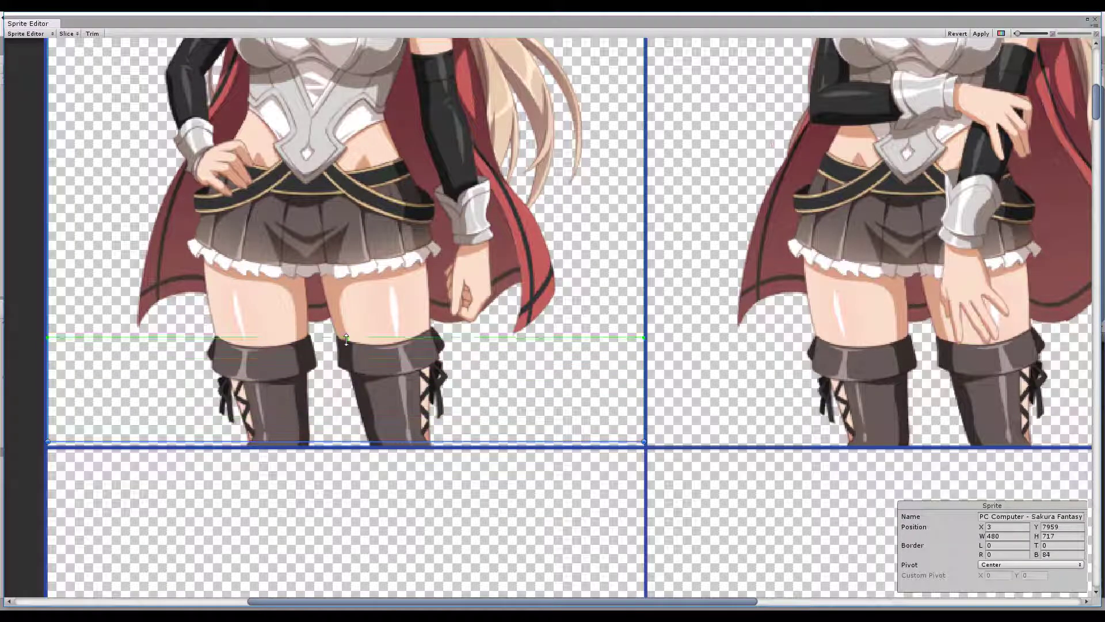
Fine-tune the slice's lower edge against the blue grid line below the boots, bringing the height to 719
scroll(427, 439, up, 6)
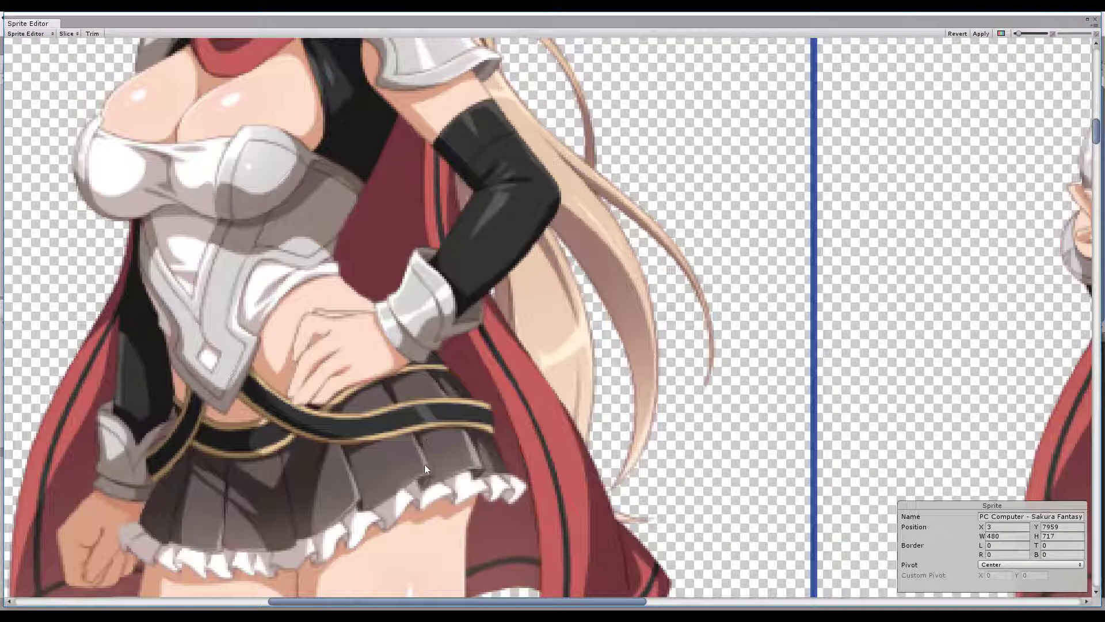
scroll(427, 437, down, 3)
scroll(451, 283, up, 4)
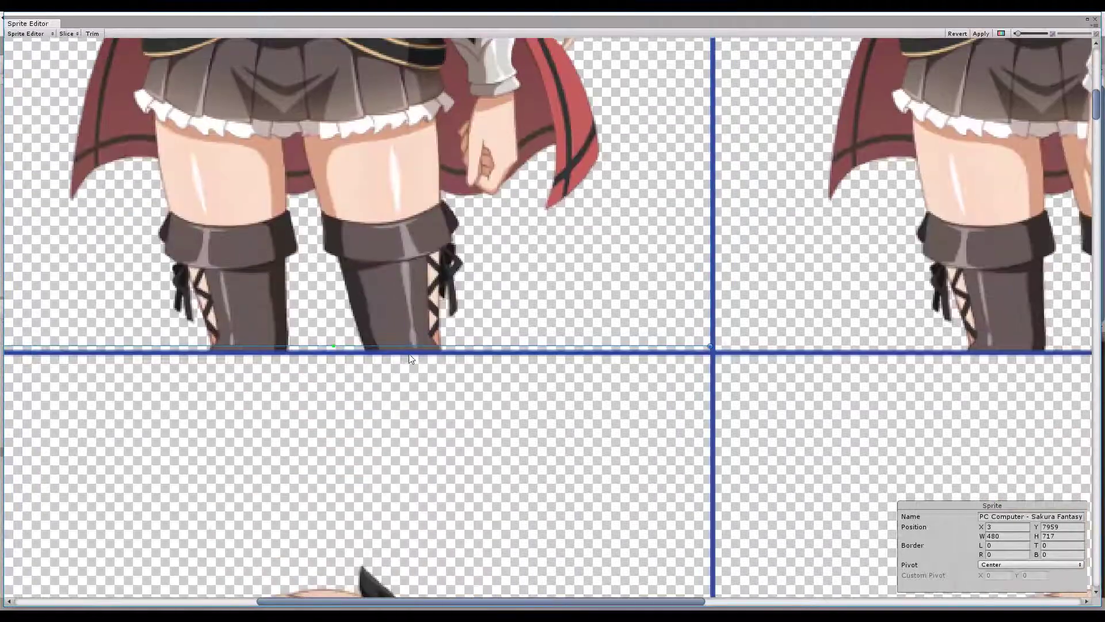
scroll(407, 354, up, 5)
scroll(495, 147, up, 5)
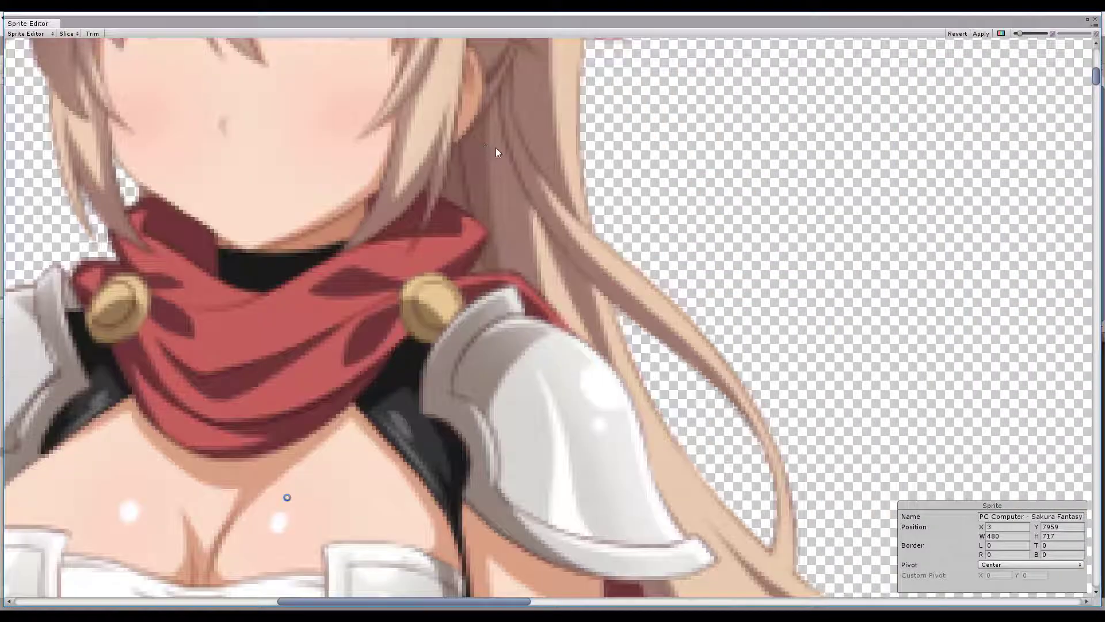
middle_drag(492, 334, 518, 111)
middle_drag(541, 411, 527, 105)
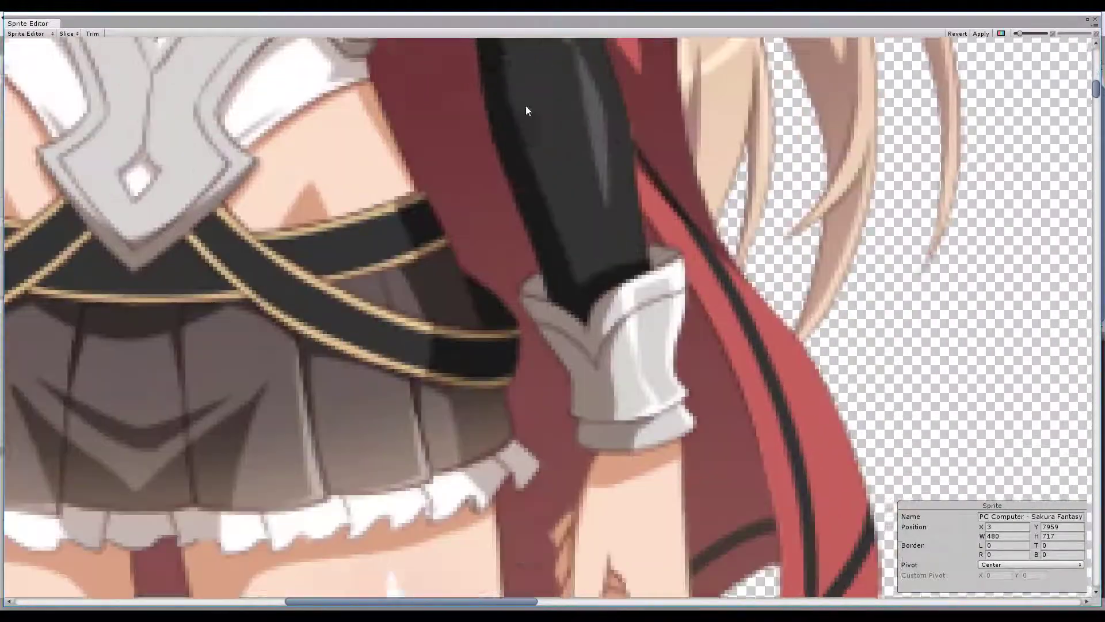
middle_drag(542, 495, 537, 50)
middle_drag(478, 575, 459, 287)
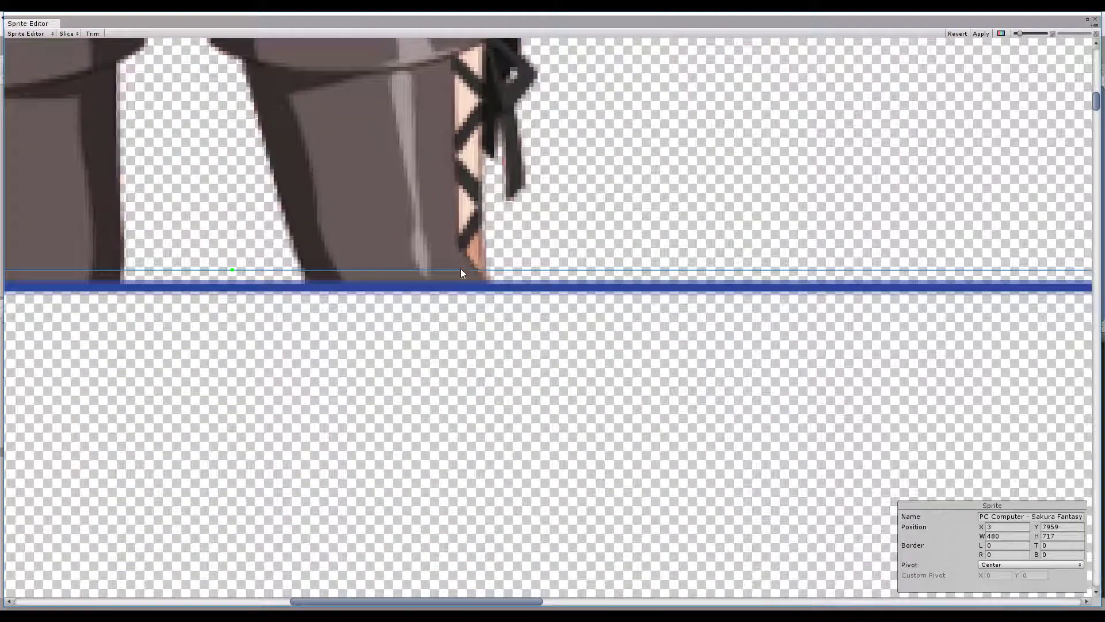
scroll(460, 272, up, 1)
scroll(485, 375, down, 2)
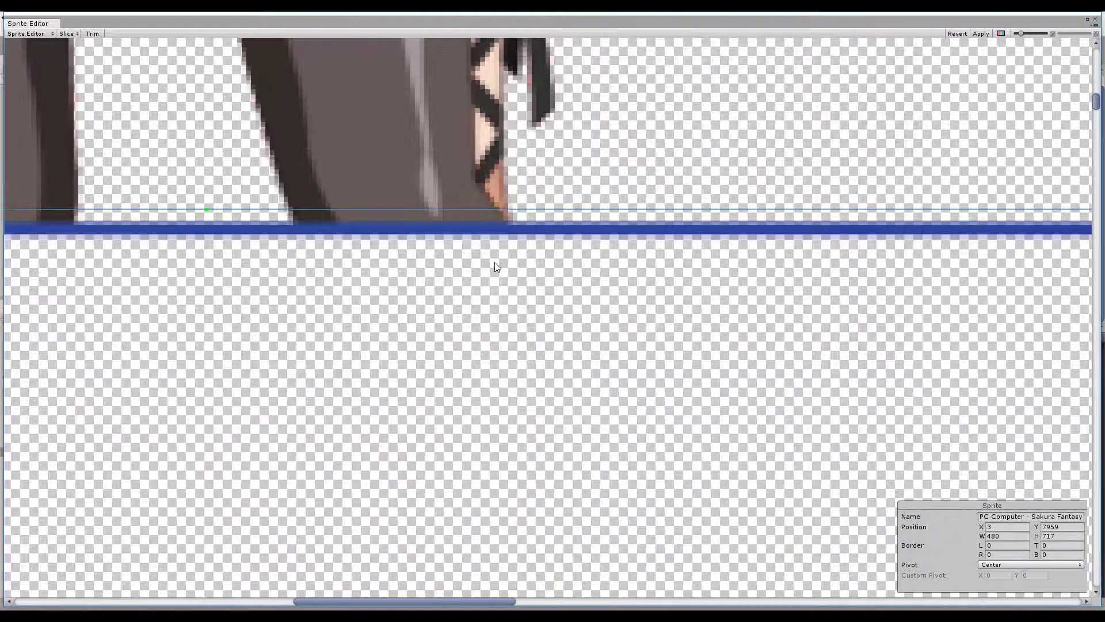
scroll(497, 266, up, 2)
scroll(593, 436, down, 2)
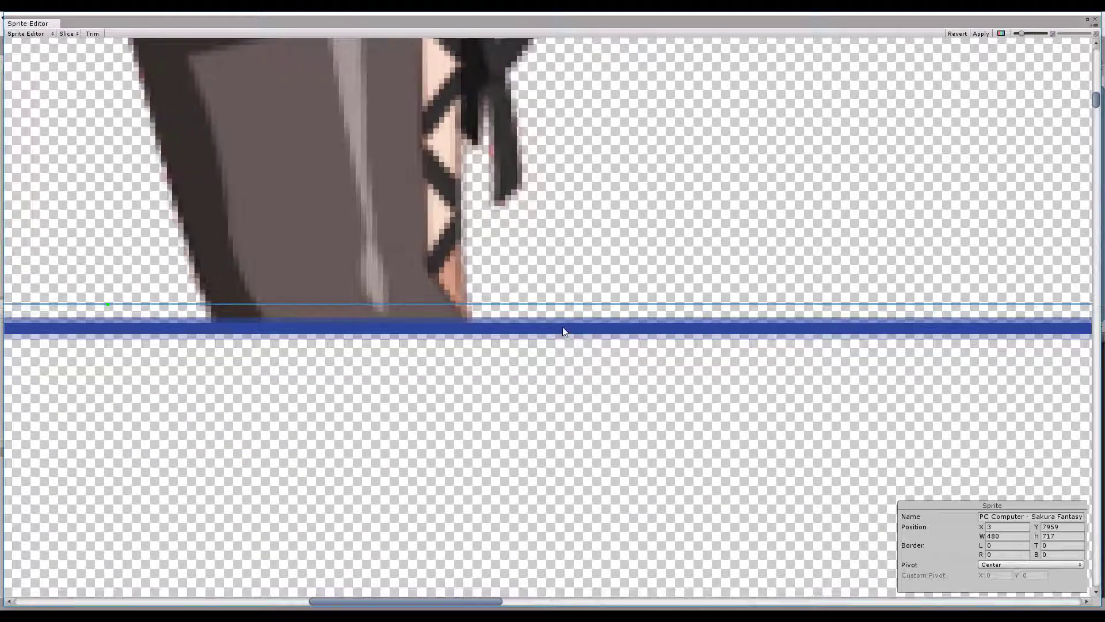
scroll(554, 314, up, 2)
scroll(537, 229, up, 2)
middle_drag(555, 579, 544, 349)
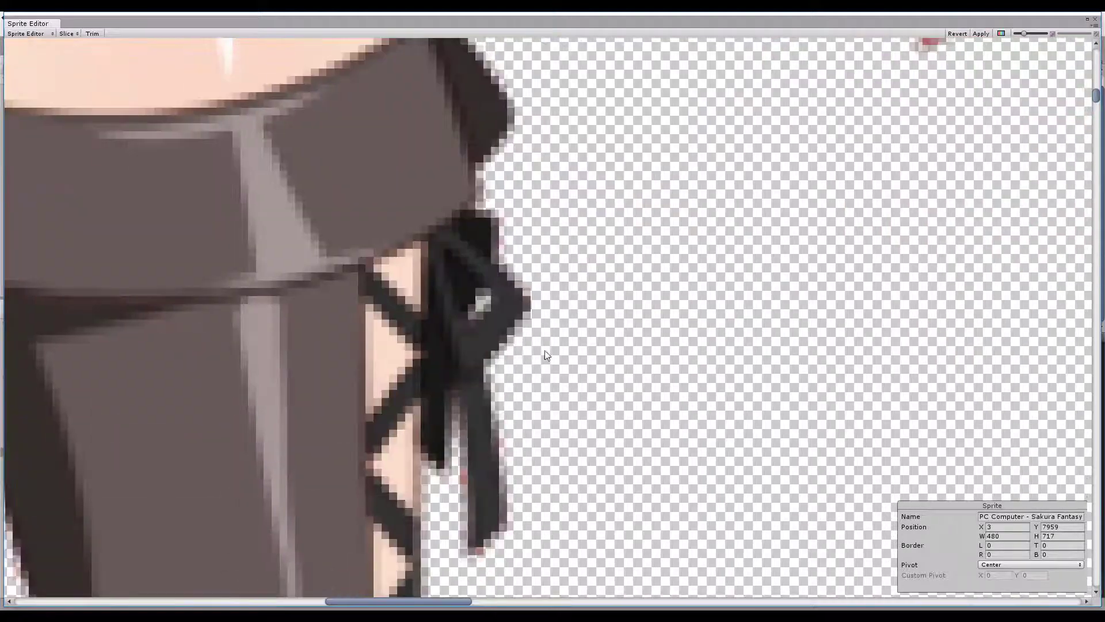
scroll(545, 350, down, 2)
scroll(530, 277, up, 1)
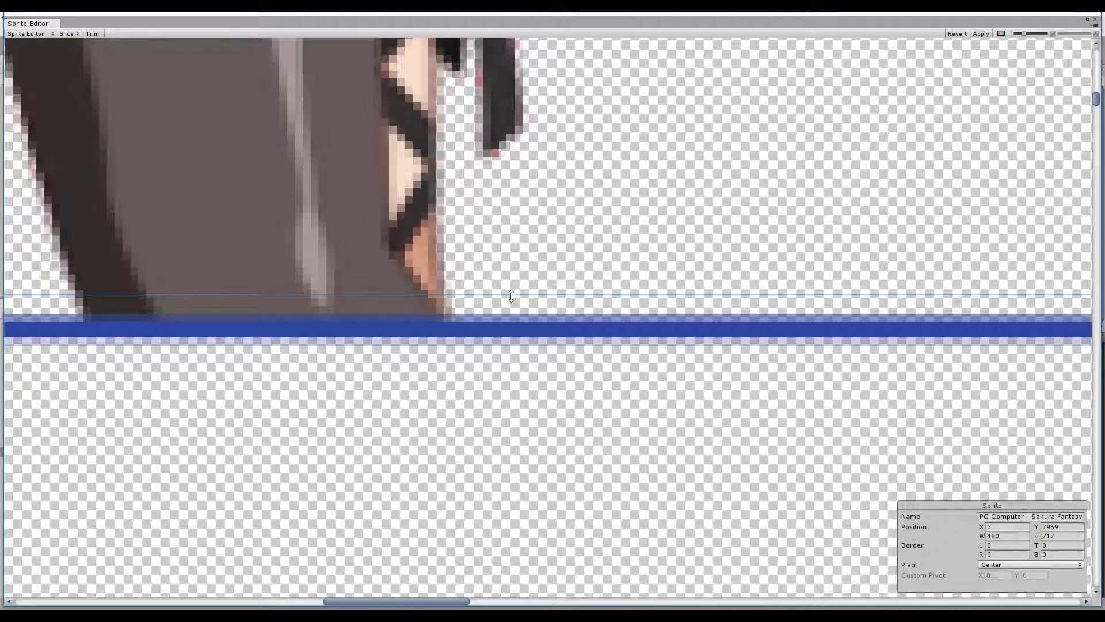
drag(512, 295, 510, 311)
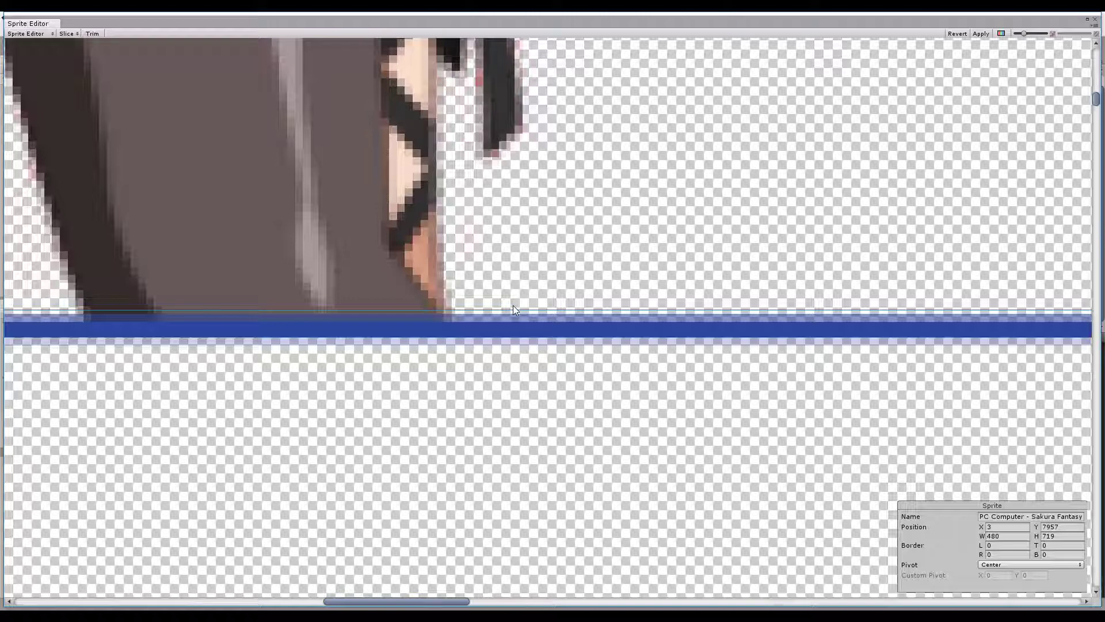
Look over the remaining poses and facial expressions that need slicing, and return to the sliced first body pose
scroll(612, 273, down, 6)
scroll(612, 273, down, 1)
middle_drag(612, 273, 454, 84)
scroll(646, 478, down, 7)
scroll(454, 85, down, 6)
scroll(480, 345, down, 5)
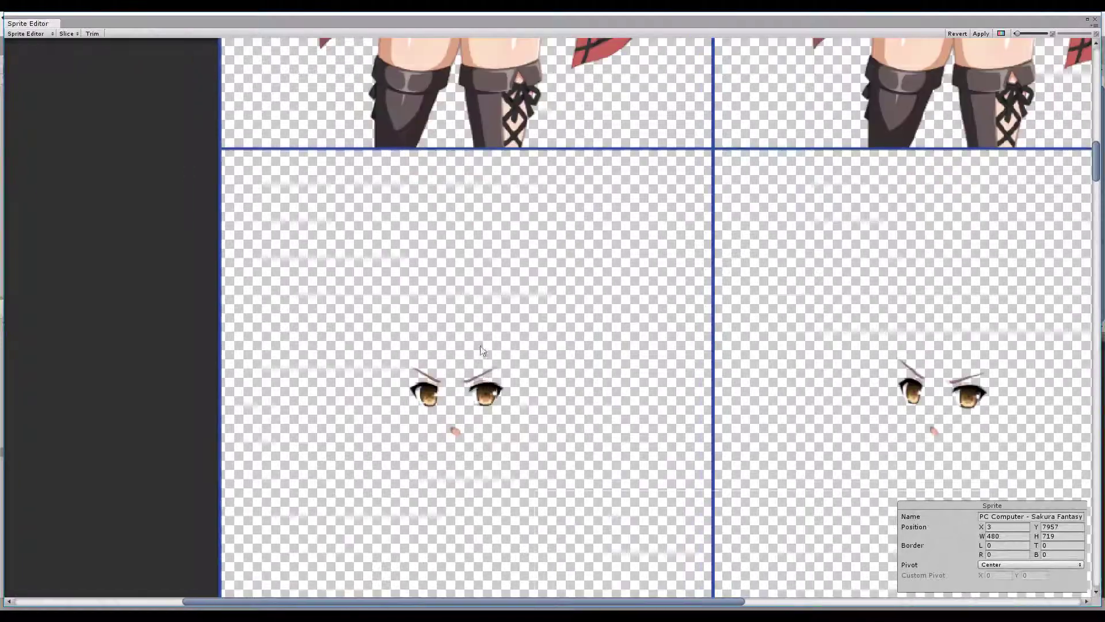
scroll(513, 320, up, 5)
middle_drag(473, 286, 479, 503)
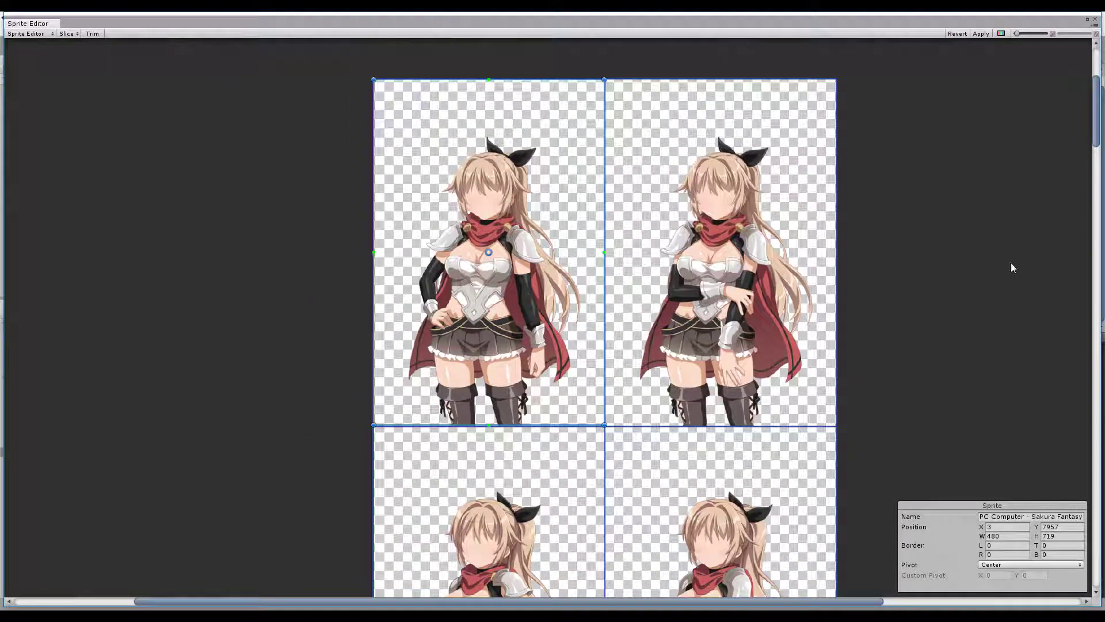
Apply the slicing changes to the Raelin sheet and close the Sprite Editor
click(913, 256)
click(510, 189)
click(981, 34)
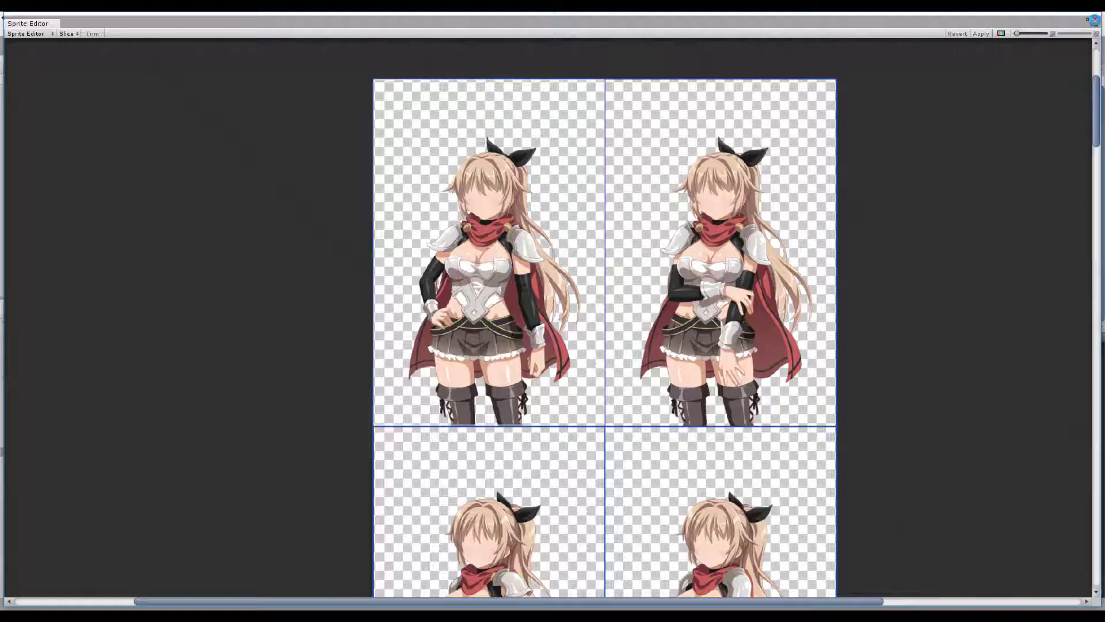
click(1093, 19)
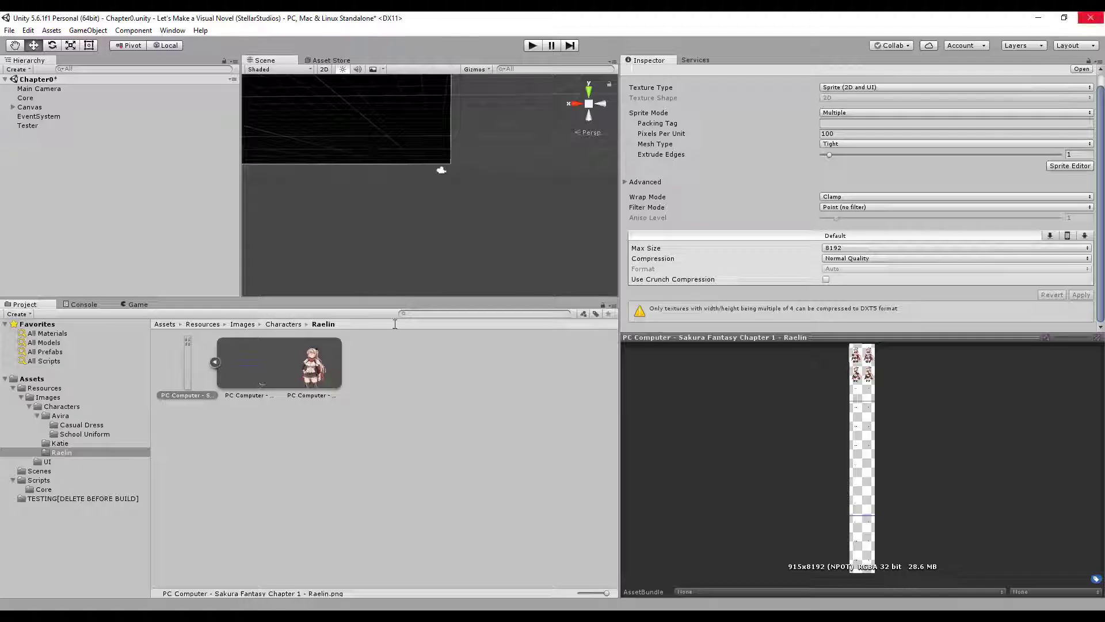
Place the newly sliced Raelin body sprite in the scene and inspect its quality up close and from a distance
click(321, 366)
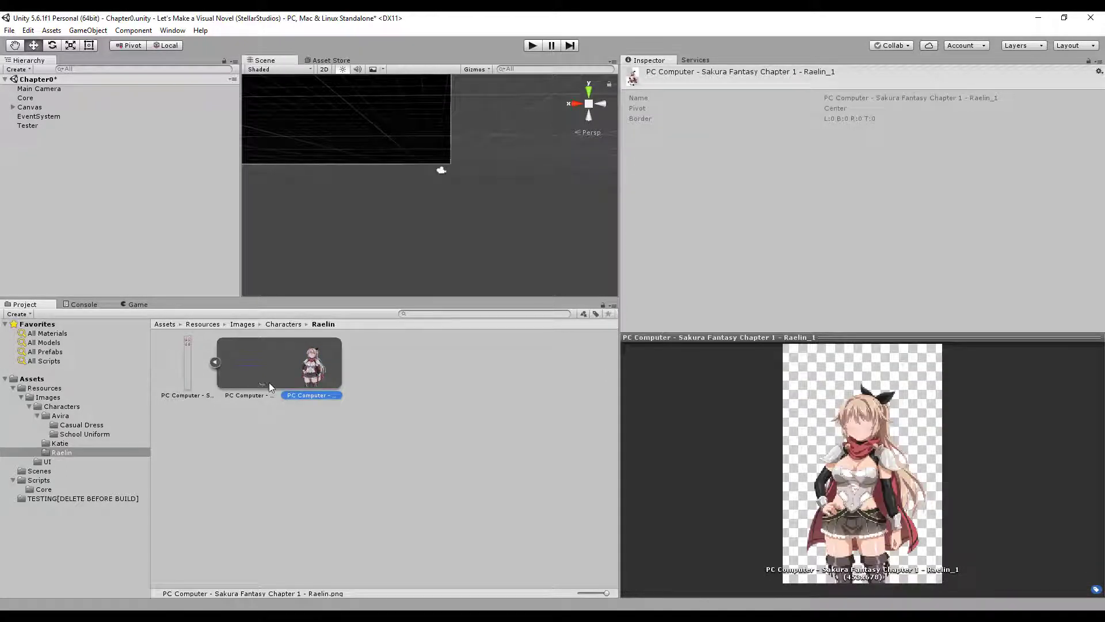
drag(311, 379, 513, 198)
key(w)
right_drag(406, 210, 406, 171)
alt+scroll(406, 171, up, 4)
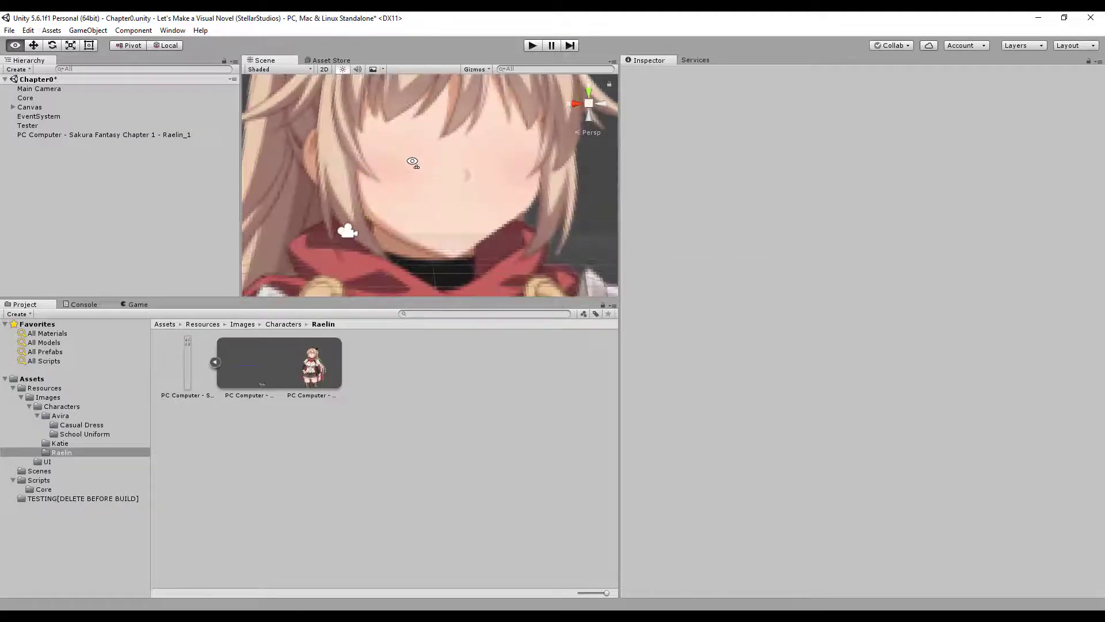
alt+drag(412, 165, 309, 175)
right_drag(309, 175, 408, 222)
key(s)
key(a)
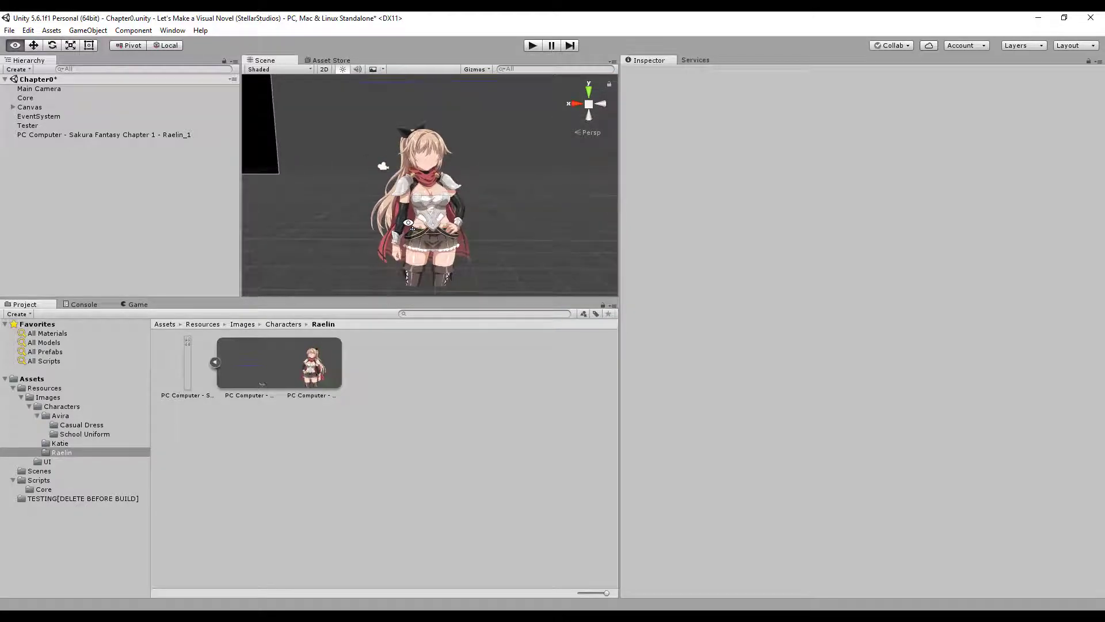
Trim the first body slice's upper-left corner inside the blue grid lines, giving it width 479 and height 718
alt+drag(408, 222, 425, 229)
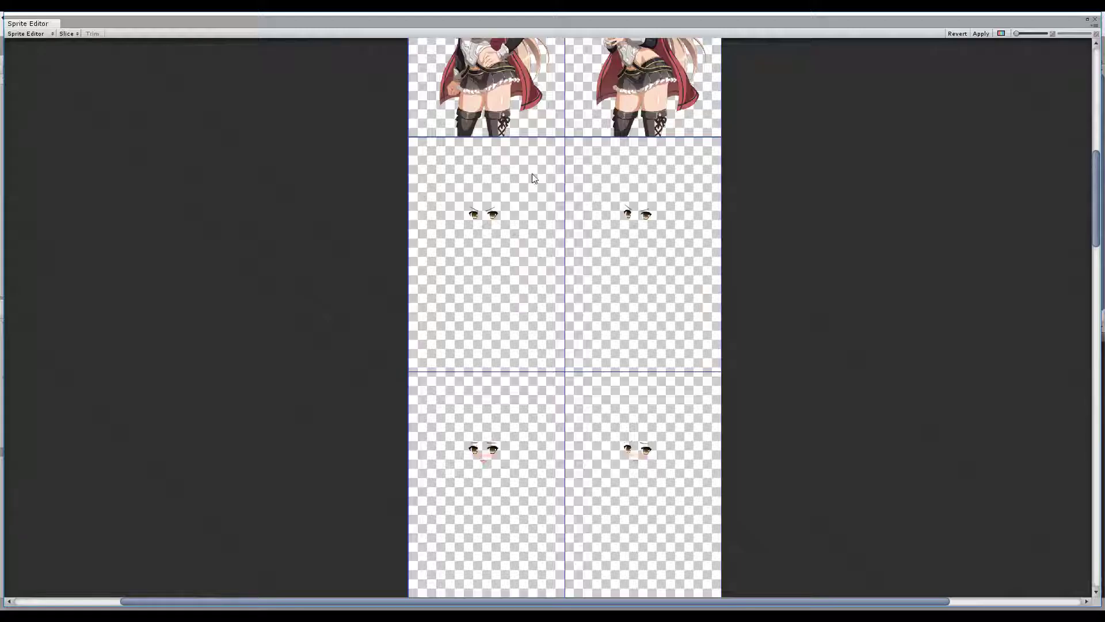
scroll(532, 174, up, 5)
click(518, 245)
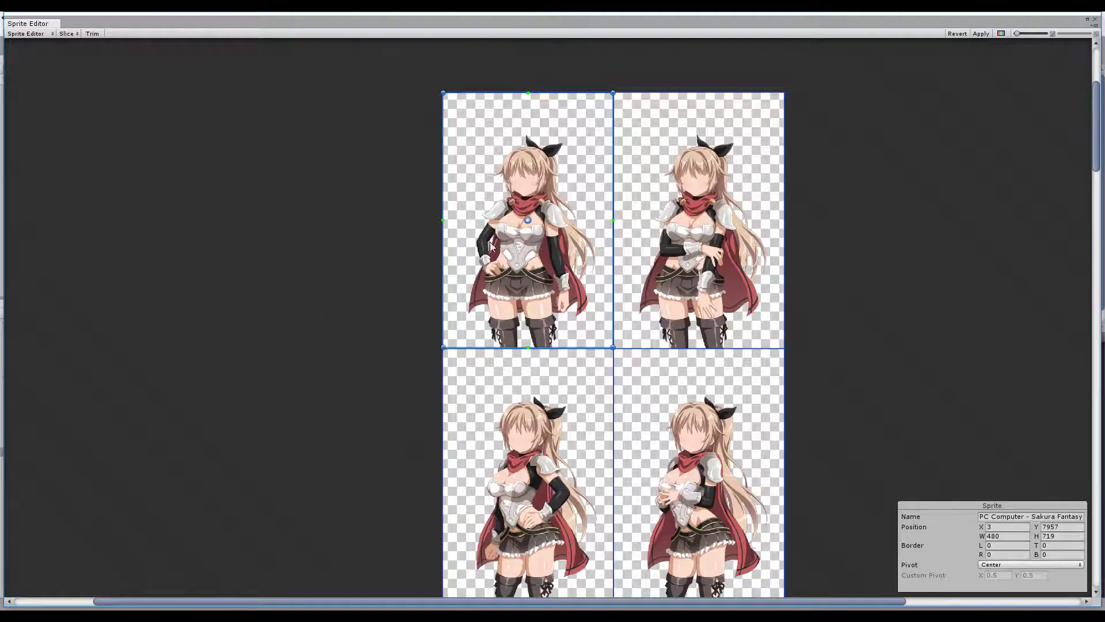
scroll(487, 244, up, 15)
scroll(302, 319, up, 12)
middle_drag(302, 319, 247, 497)
drag(463, 253, 465, 258)
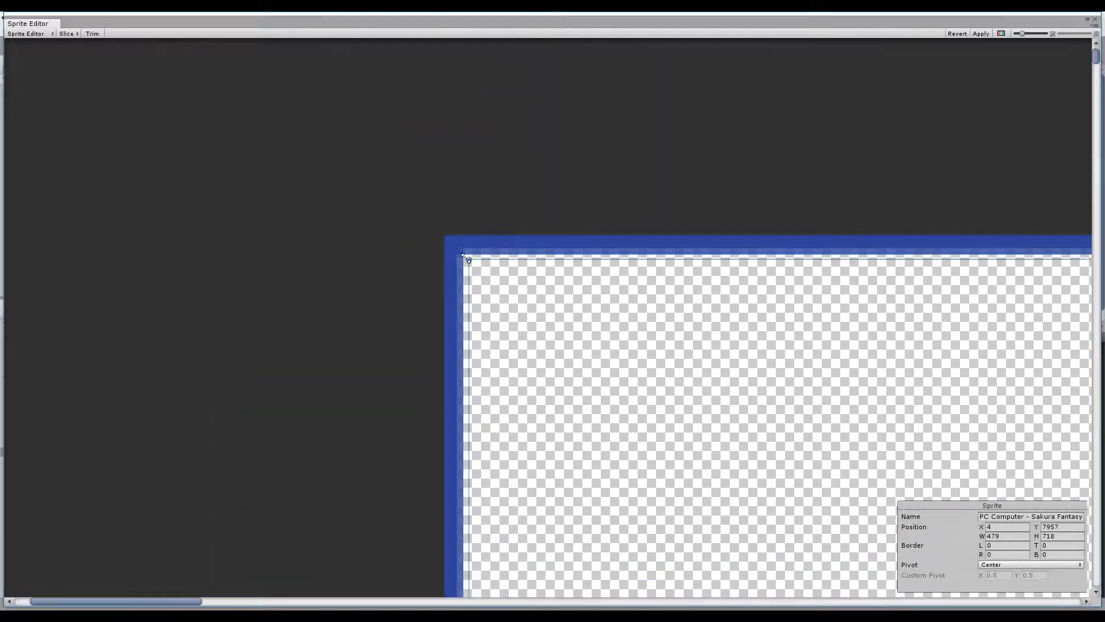
Move the first body slice's right edge clear of the blue divider, bringing its width to 478
middle_drag(852, 363, 404, 276)
middle_drag(921, 276, 345, 265)
drag(632, 176, 627, 178)
middle_drag(593, 414, 612, 257)
scroll(583, 252, down, 5)
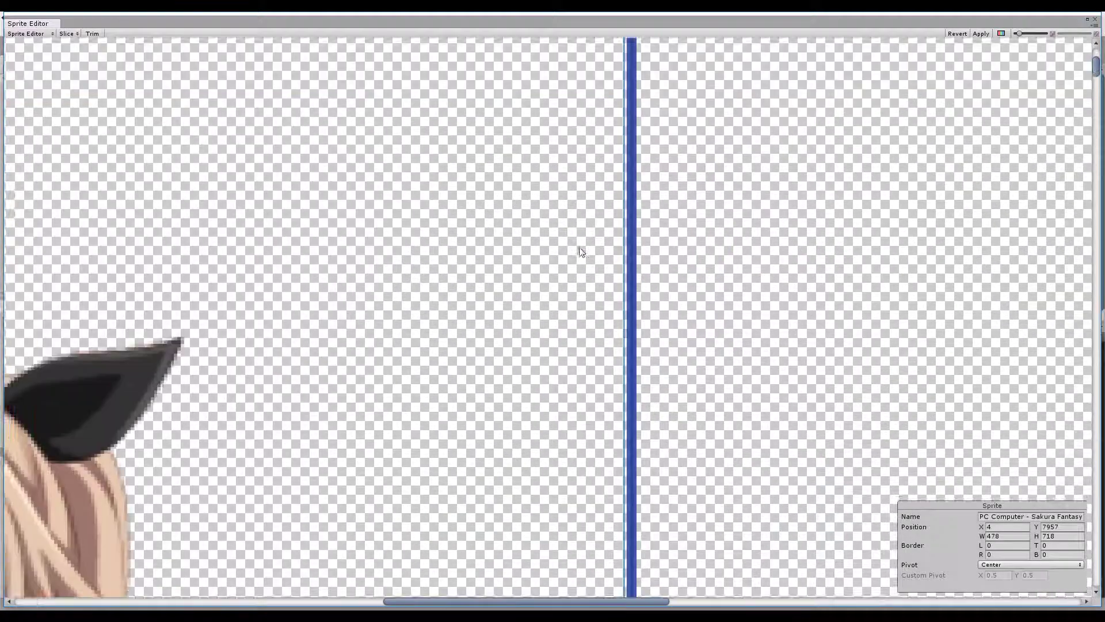
Apply the trimmed slice after checking its lower edge, and inspect the resulting body sprite in the scene
middle_drag(593, 541, 628, 116)
middle_drag(664, 552, 699, 251)
middle_drag(357, 564, 772, 198)
click(981, 34)
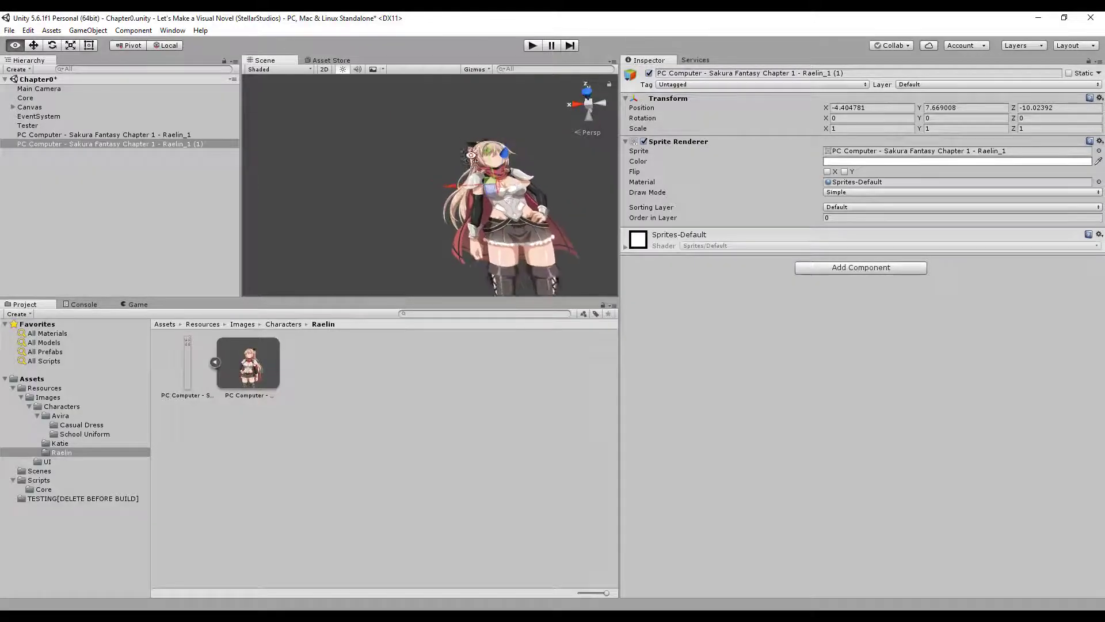
alt+drag(438, 219, 477, 173)
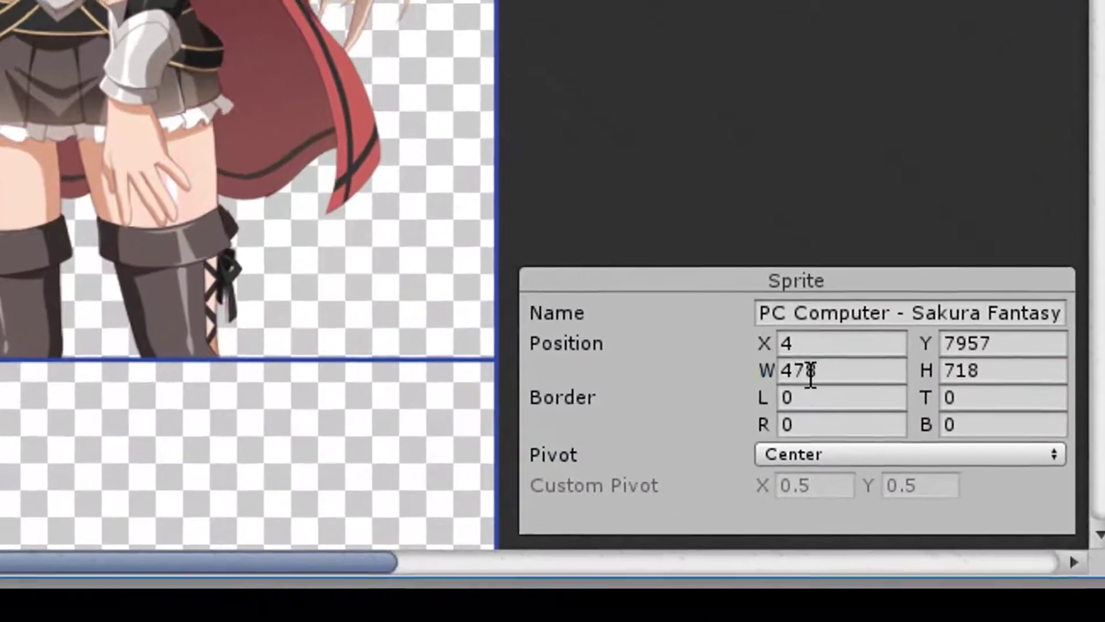
Examine the first body slice's width and height and the blue divider separating it from the second pose
click(1008, 536)
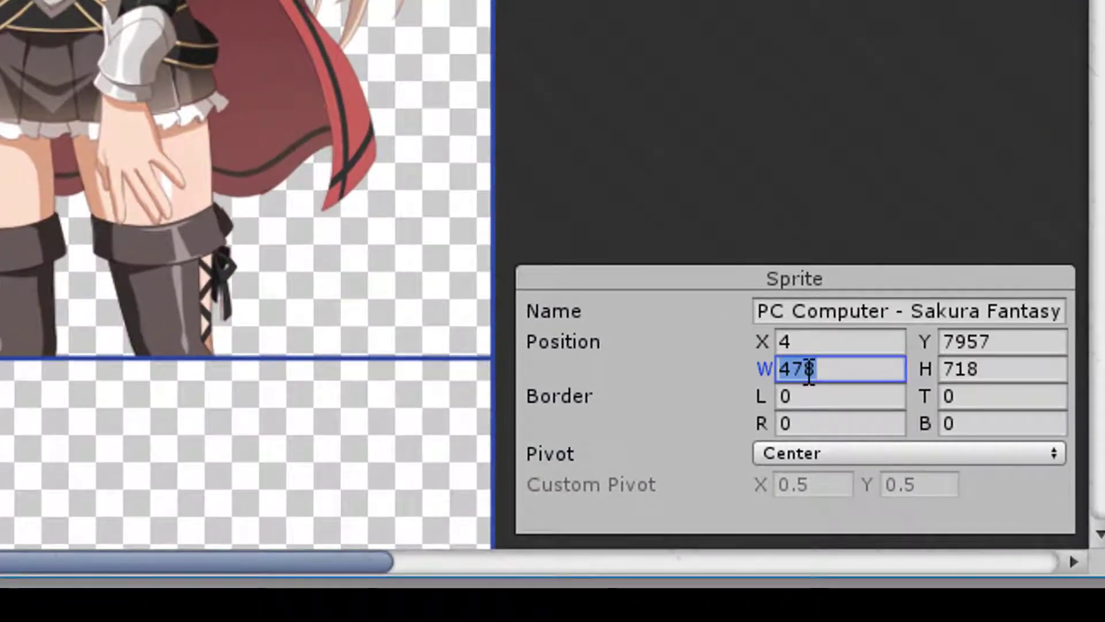
click(1021, 367)
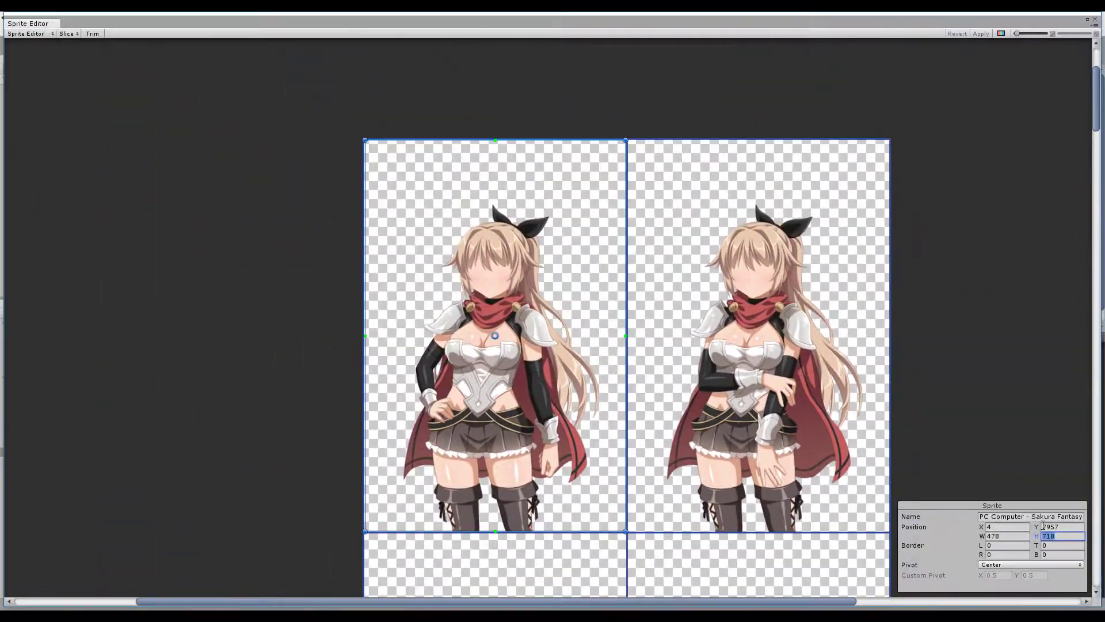
scroll(814, 421, up, 9)
middle_drag(581, 266, 616, 506)
middle_drag(569, 219, 578, 377)
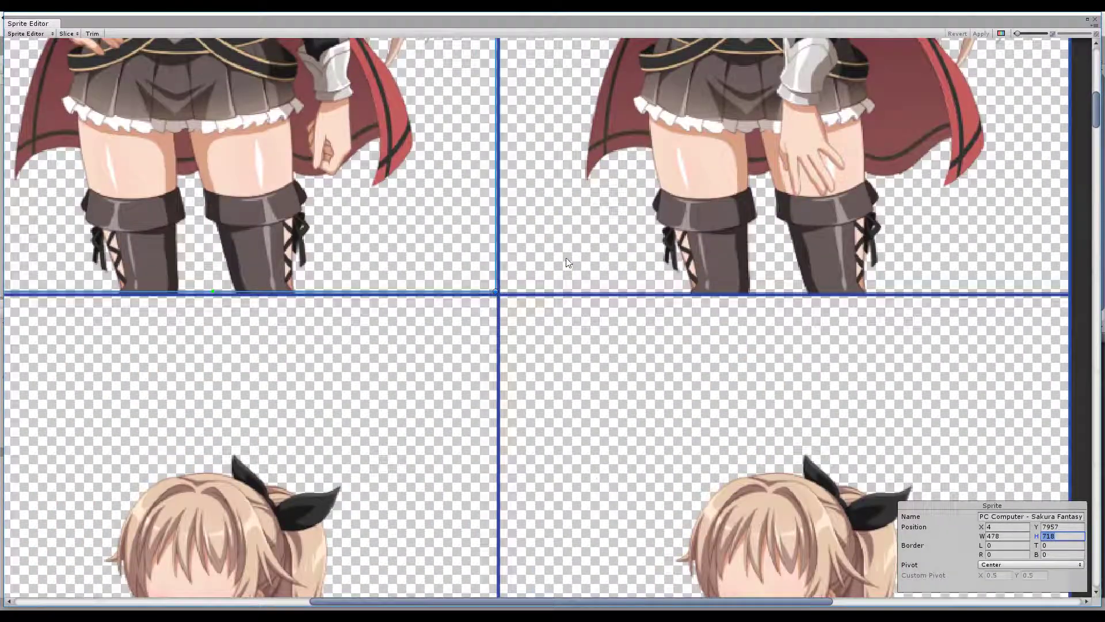
middle_drag(544, 185, 559, 424)
middle_drag(575, 212, 556, 449)
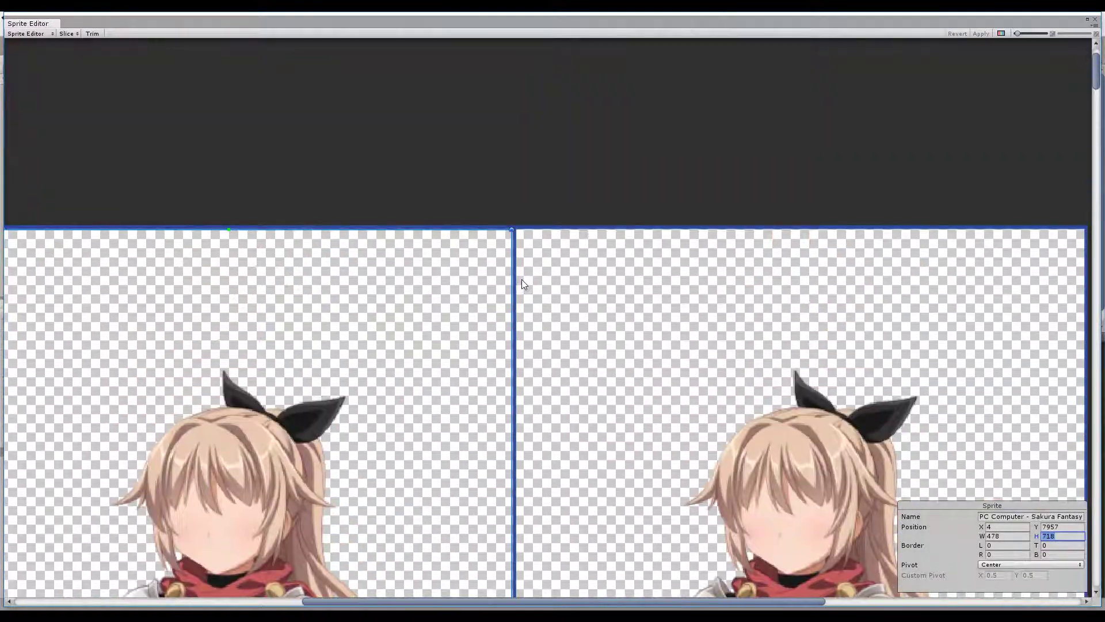
scroll(521, 278, up, 9)
scroll(561, 398, up, 7)
middle_drag(499, 279, 502, 510)
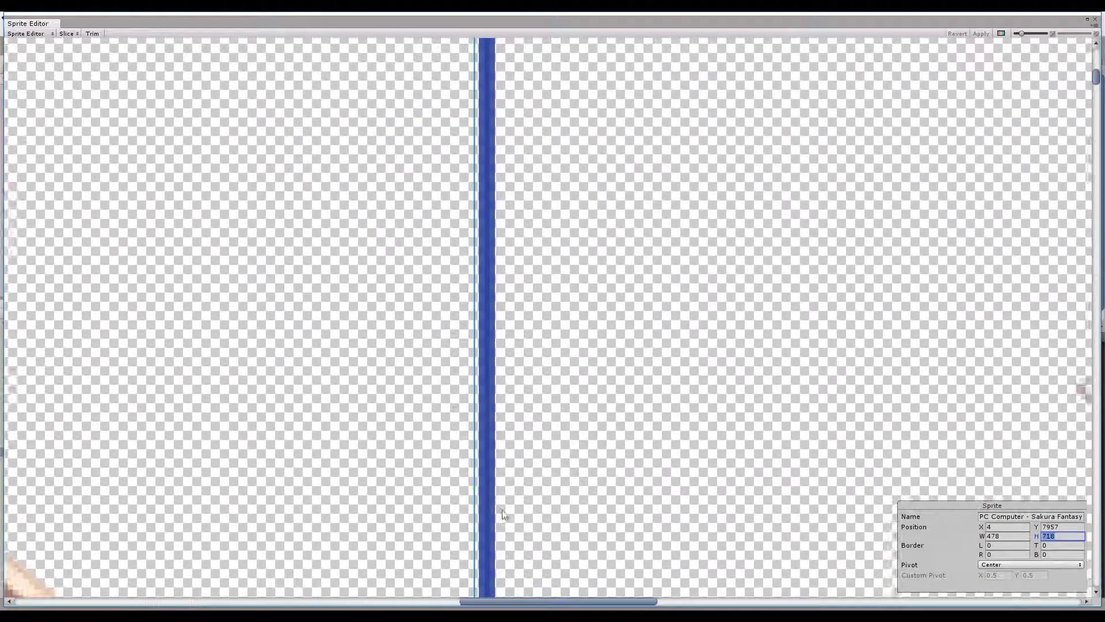
scroll(488, 336, up, 7)
middle_drag(599, 236, 470, 500)
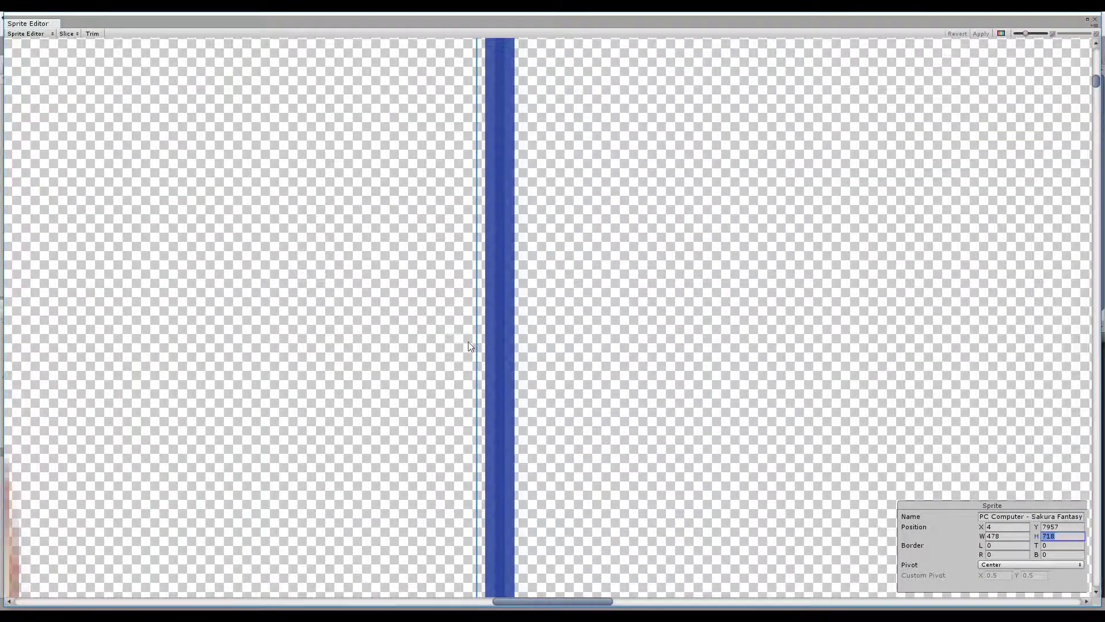
click(520, 281)
drag(546, 342, 581, 382)
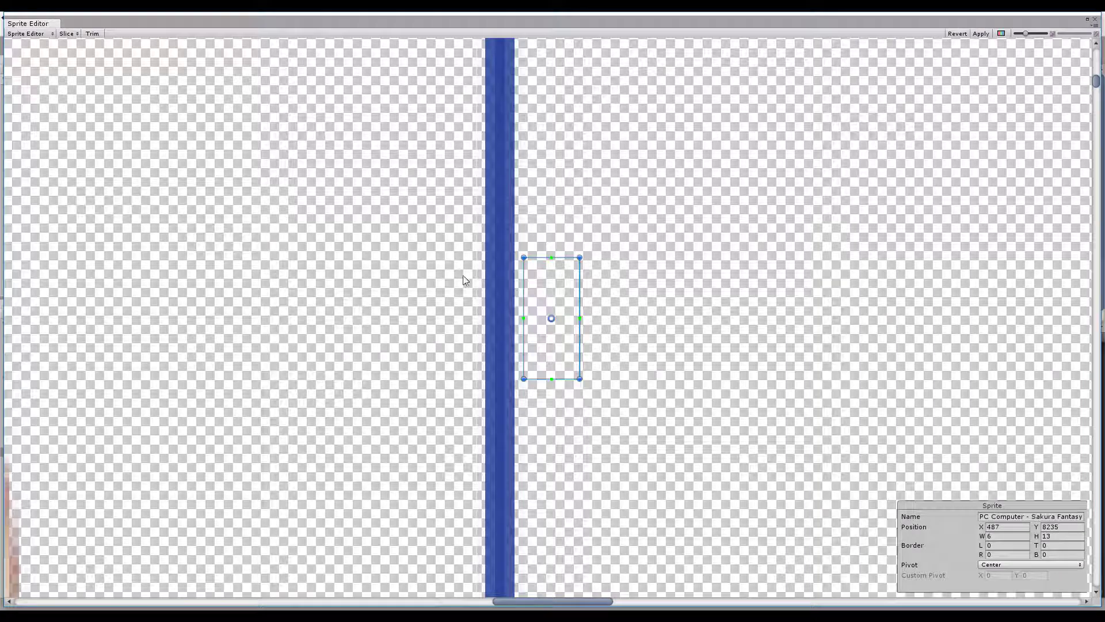
click(449, 270)
click(554, 299)
drag(519, 303, 524, 306)
click(431, 282)
Measure the blue divider between the first two poses with a temporary 5 px wide slice and record "width padding = 5" in Notepad
drag(479, 266, 524, 333)
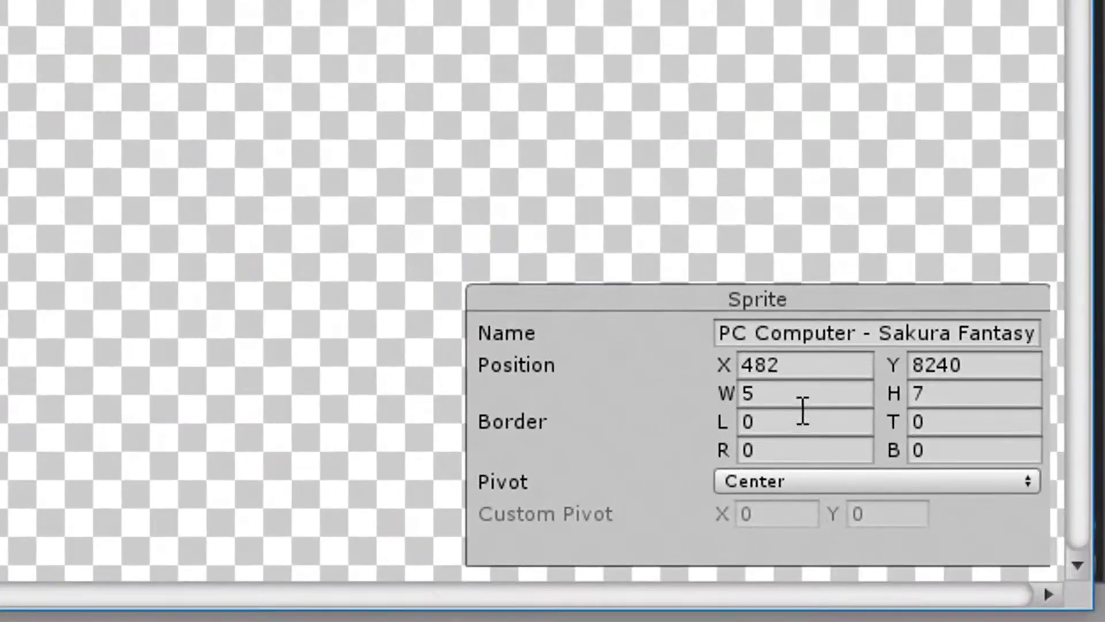
click(1014, 537)
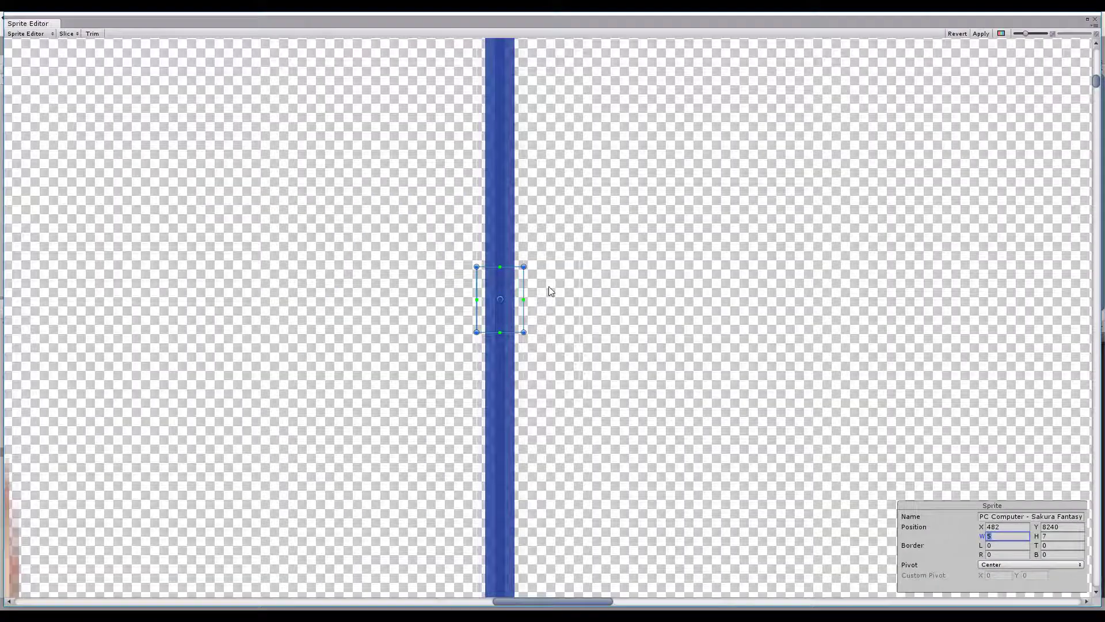
key(super+r)
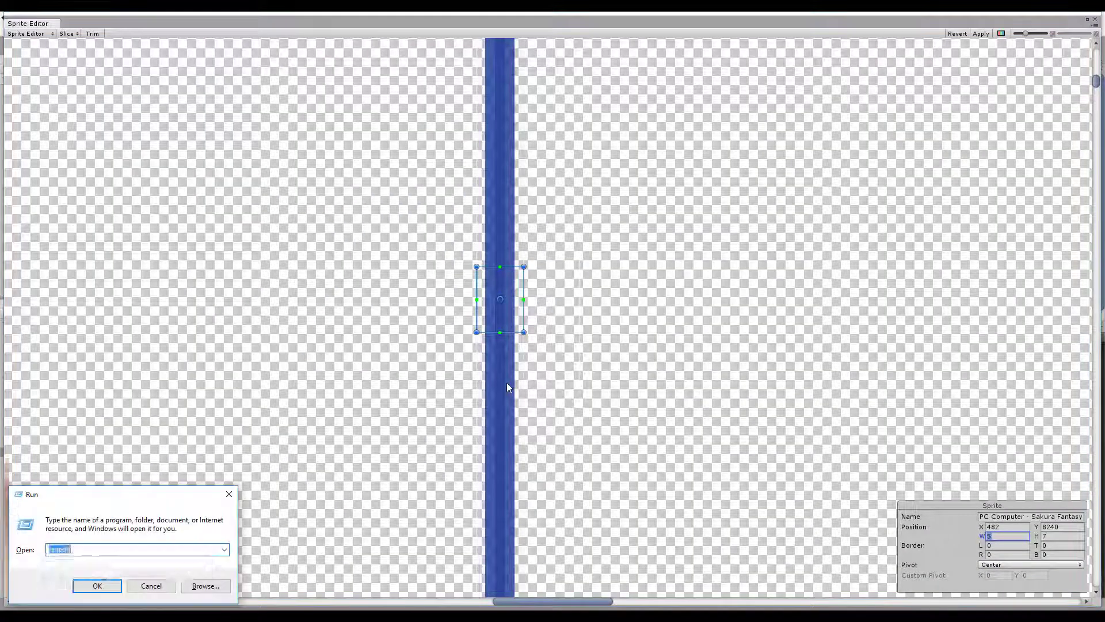
key(Return)
text(wi)
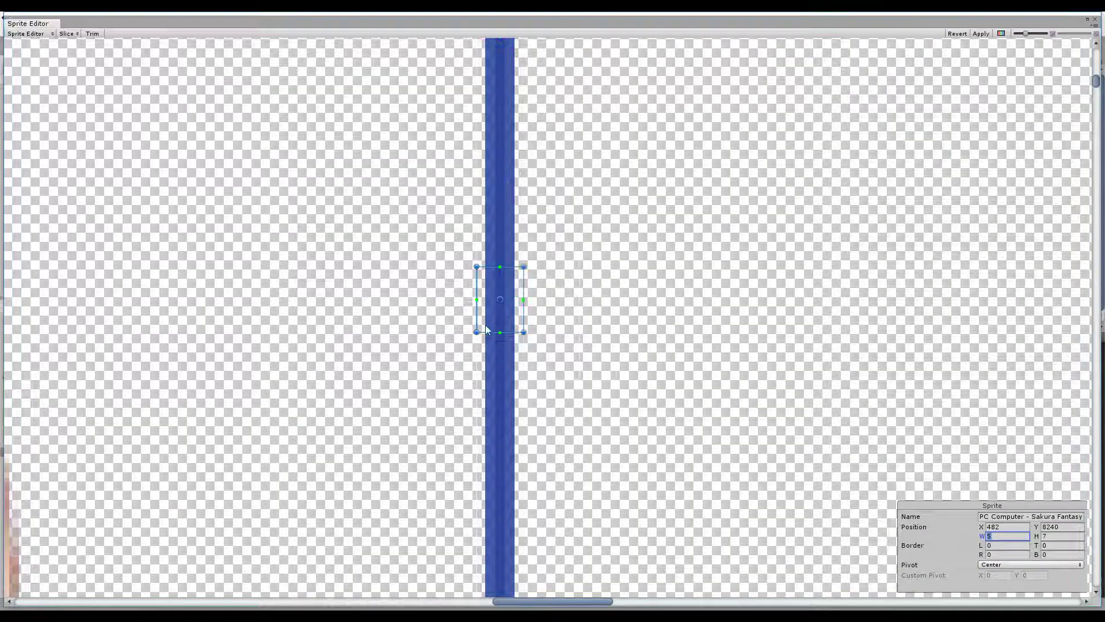
Delete the temporary measuring slice on the divider between the first two poses
scroll(372, 230, down, 3)
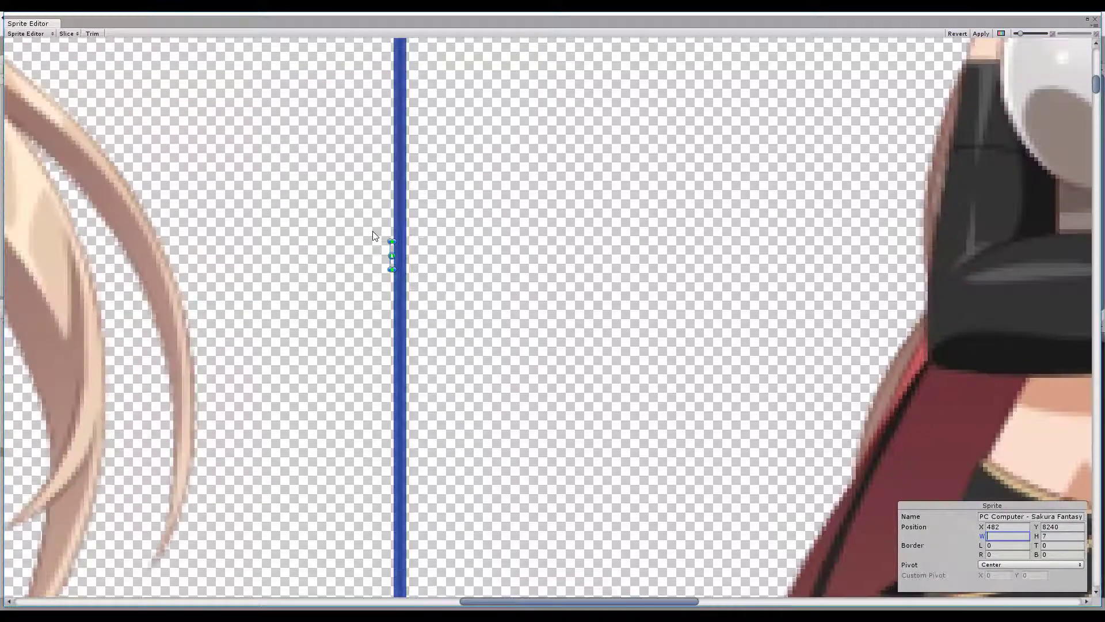
key(Delete)
scroll(403, 268, down, 10)
Draw a temporary slice 4 px wide from the sheet's left edge to the start of the first body slice
middle_drag(69, 449, 251, 248)
scroll(351, 399, up, 12)
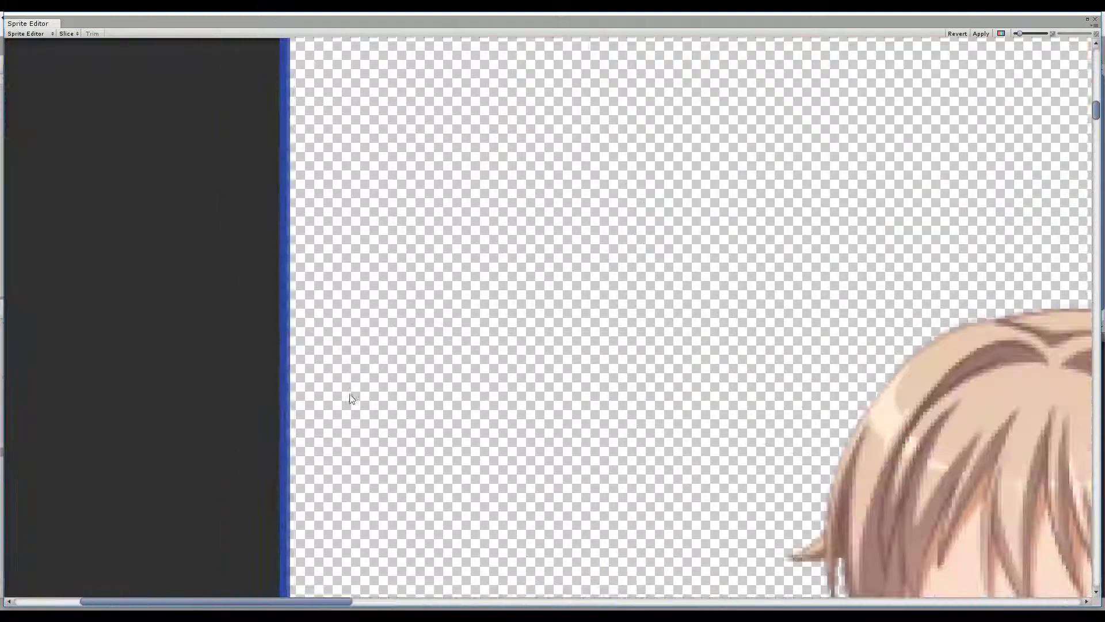
middle_drag(351, 399, 578, 387)
click(577, 387)
scroll(441, 319, up, 6)
middle_drag(589, 326, 590, 106)
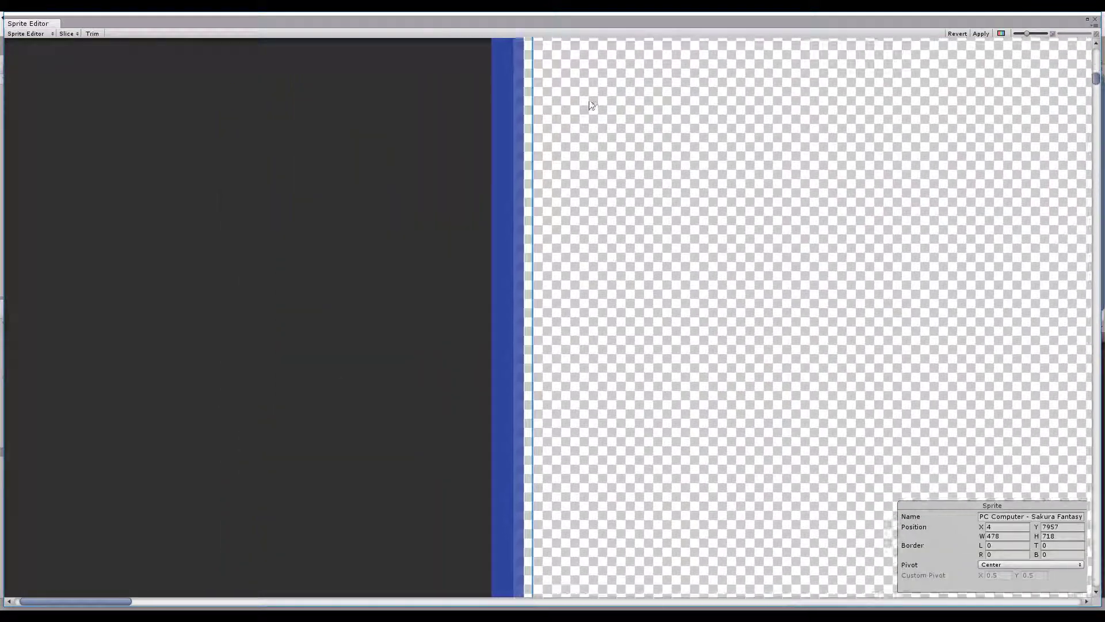
scroll(587, 86, down, 2)
scroll(496, 308, up, 4)
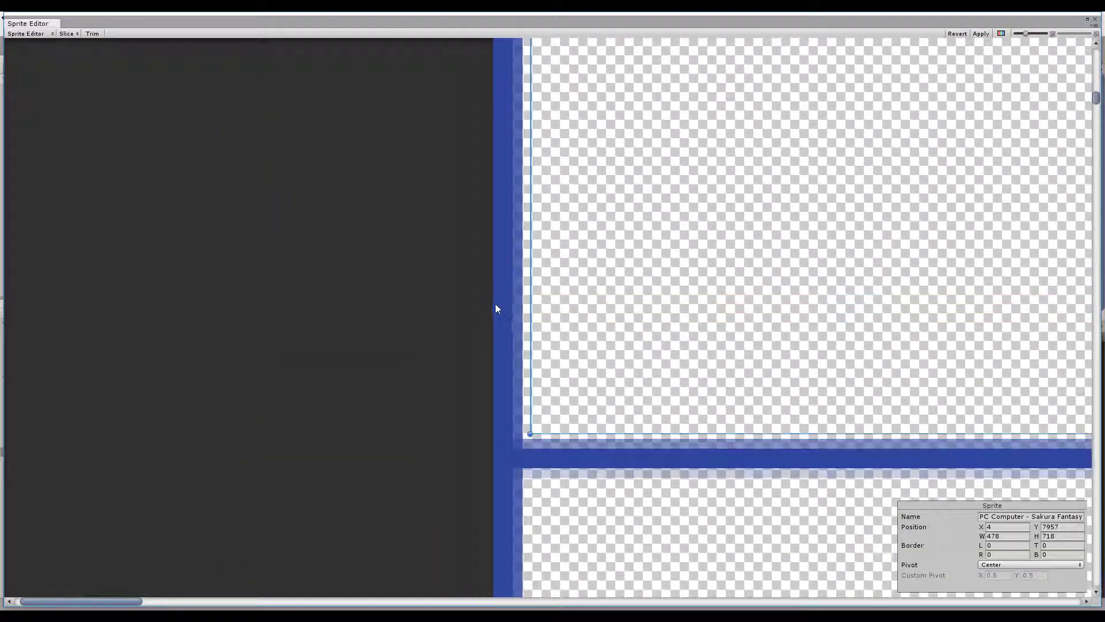
drag(494, 305, 530, 341)
Switch to Notepad and add the line "offset x = 4" above the width padding note
key(alt+Tab)
key(Home)
key(Return)
key(Up)
text(offset x = 4)
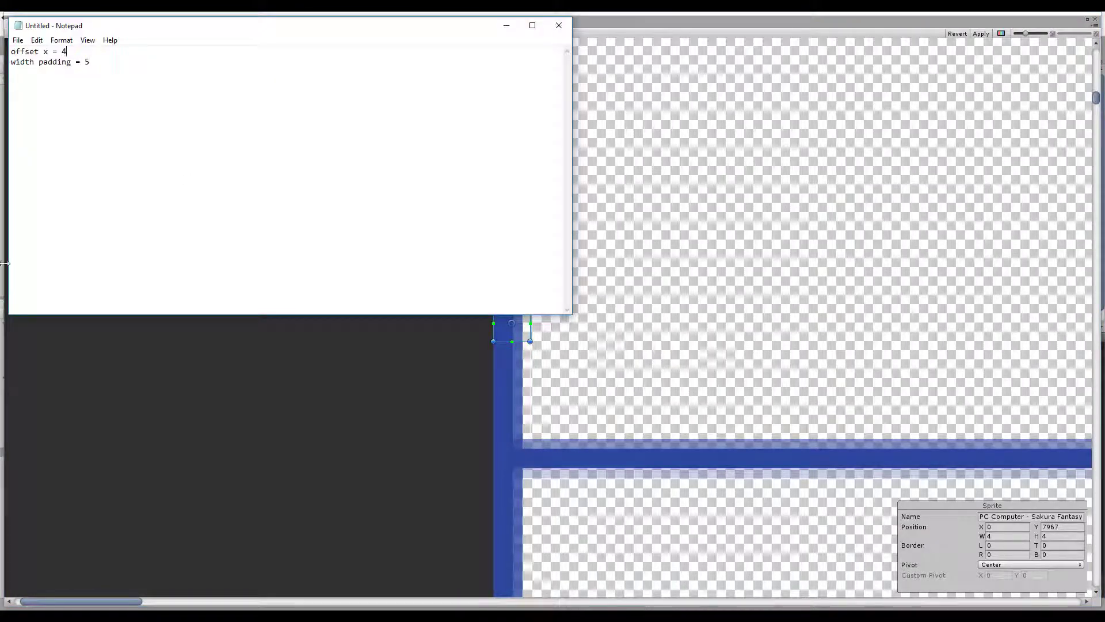
Measure the horizontal divider below the first pose with a temporary 6 px high slice and add ", 6" to the padding note
key(alt+Tab)
click(546, 435)
mouse_move(540, 480)
mouse_down()
mouse_move(576, 436)
mouse_move(554, 489)
mouse_up()
key(alt+Tab)
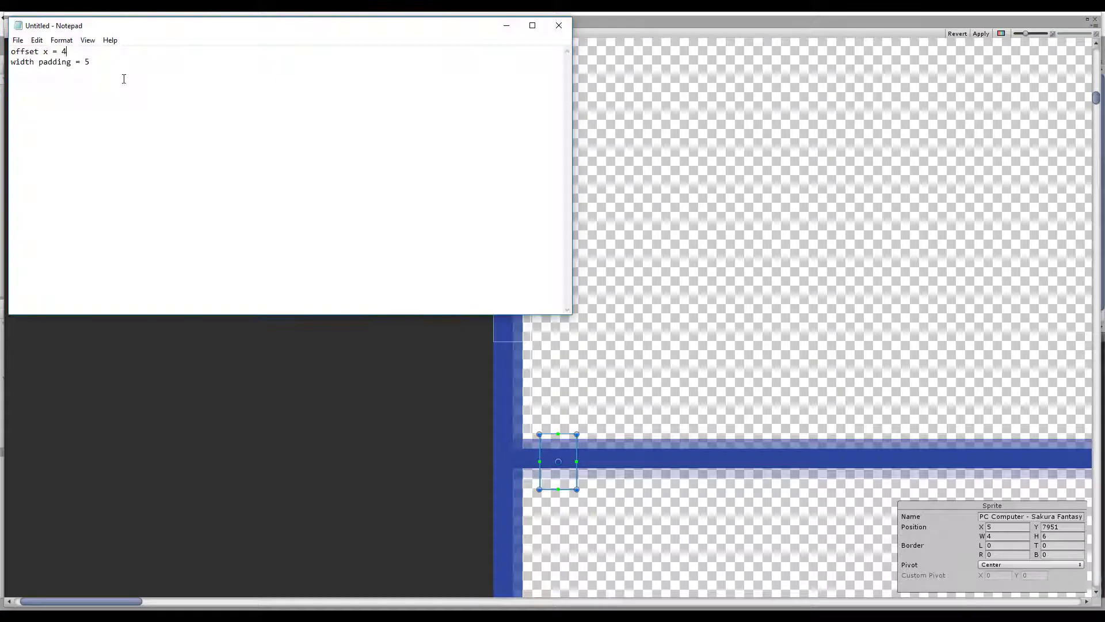
click(111, 60)
text(, 6)
Measure the sheet's top border with a temporary 4 px high slice and add 4 as the offset note's second value
key(alt+Tab)
middle_drag(455, 175, 444, 437)
drag(1098, 94, 1097, 51)
drag(528, 317, 566, 354)
key(alt+Tab)
text(4)
click(47, 51)
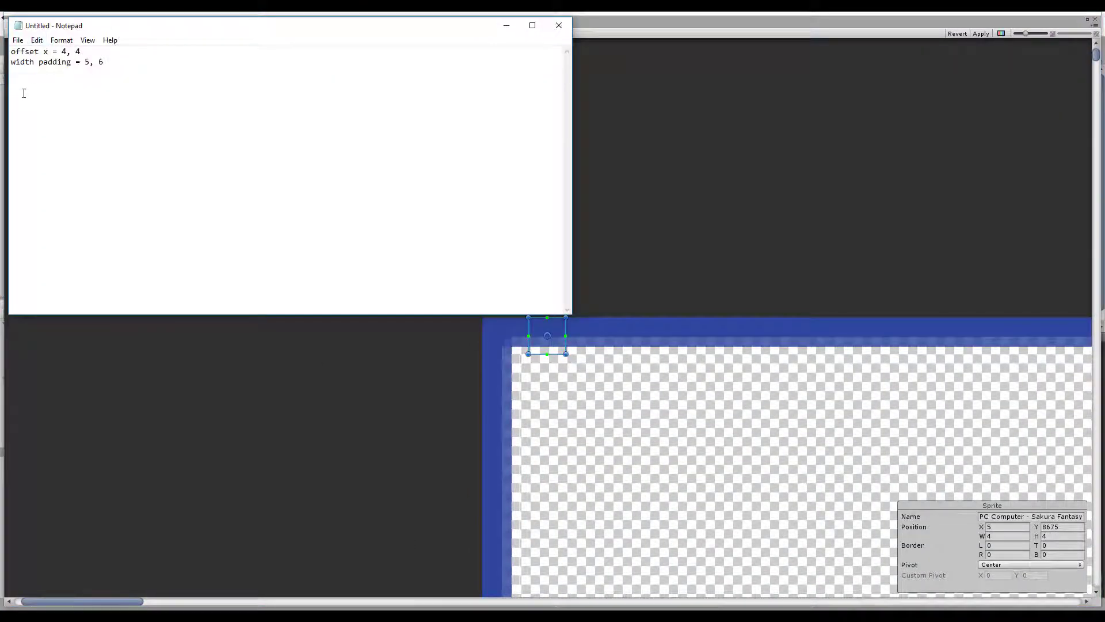
key(BackSpace)
key(alt+Tab)
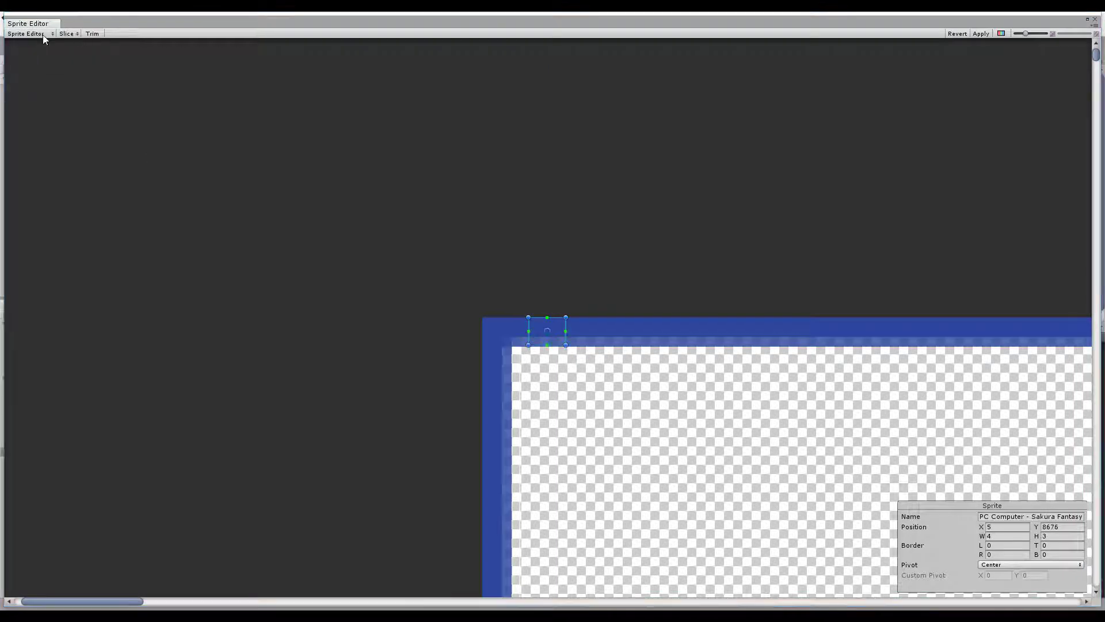
Open the slice settings, look through the pivot and method choices, and try the Custom pivot
click(50, 35)
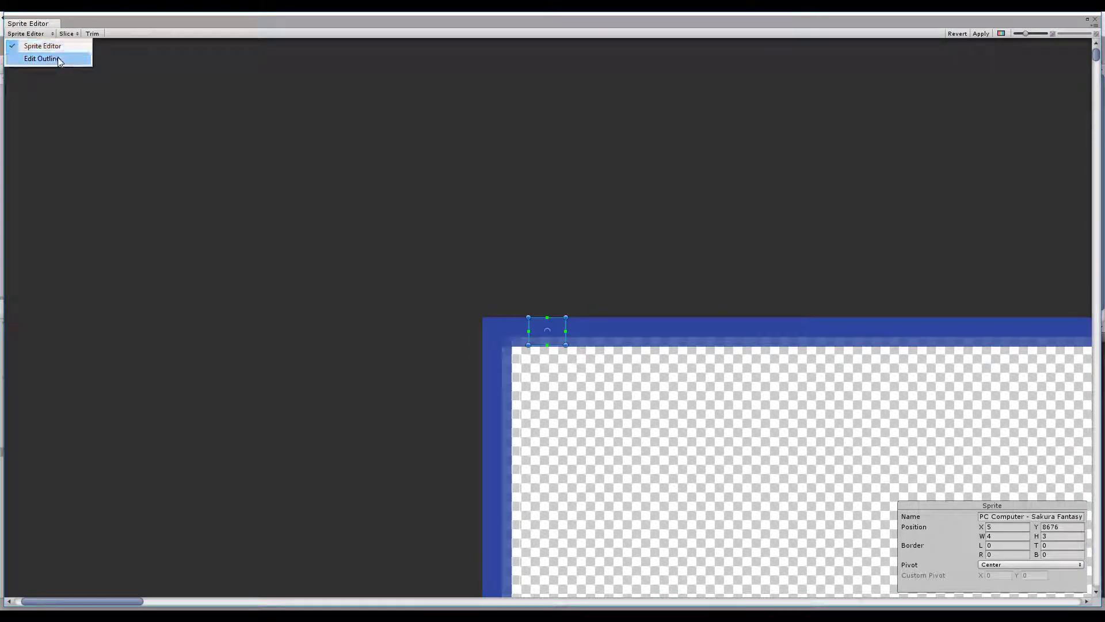
click(60, 60)
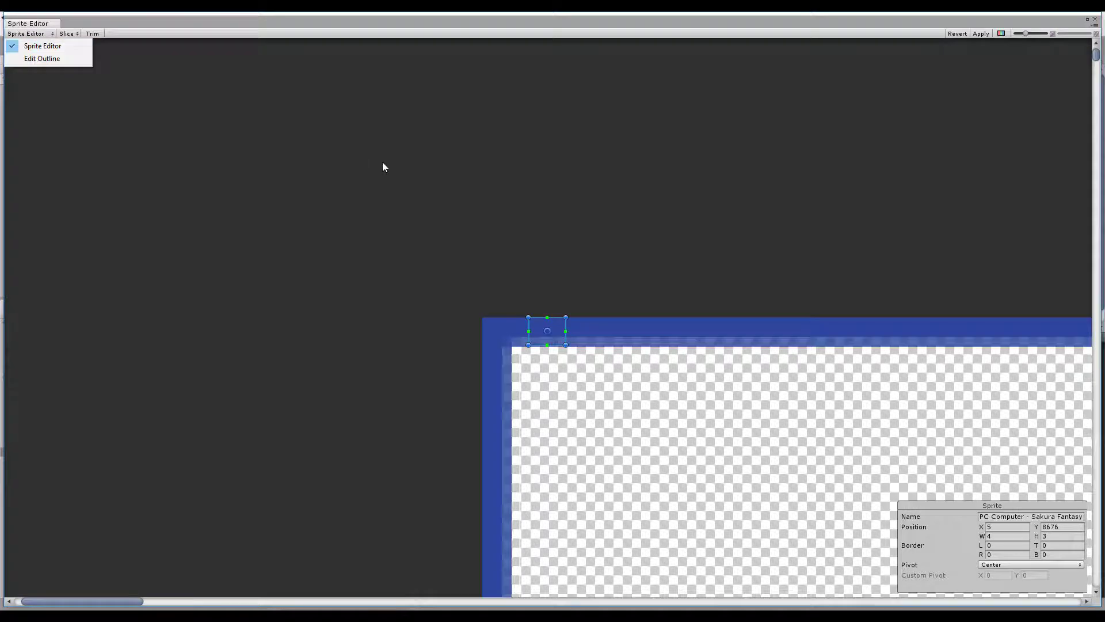
click(58, 34)
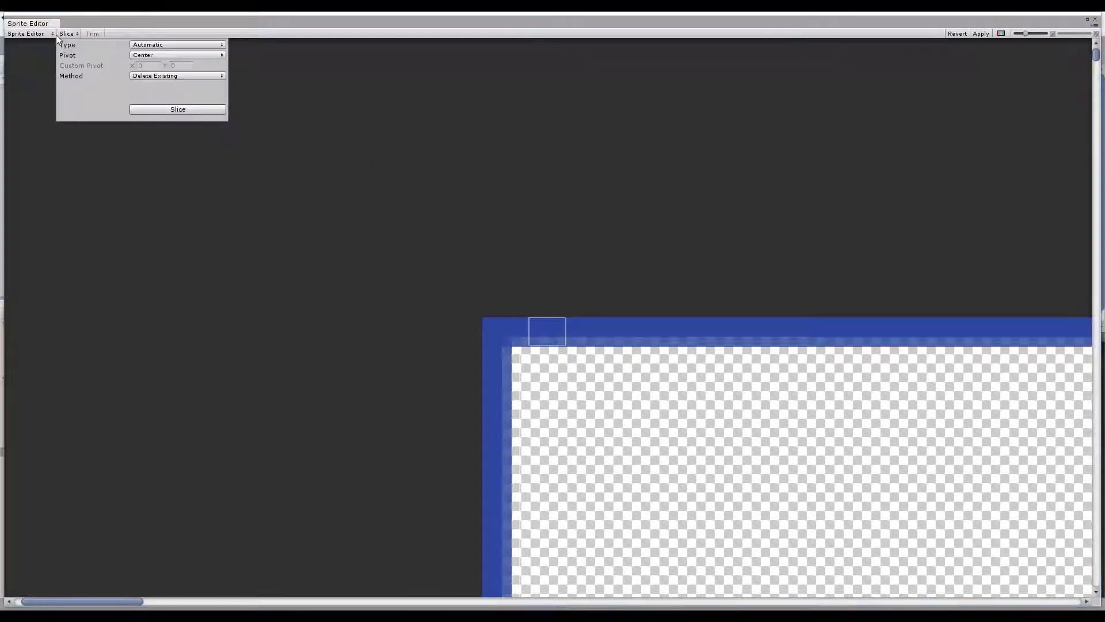
click(156, 53)
click(159, 67)
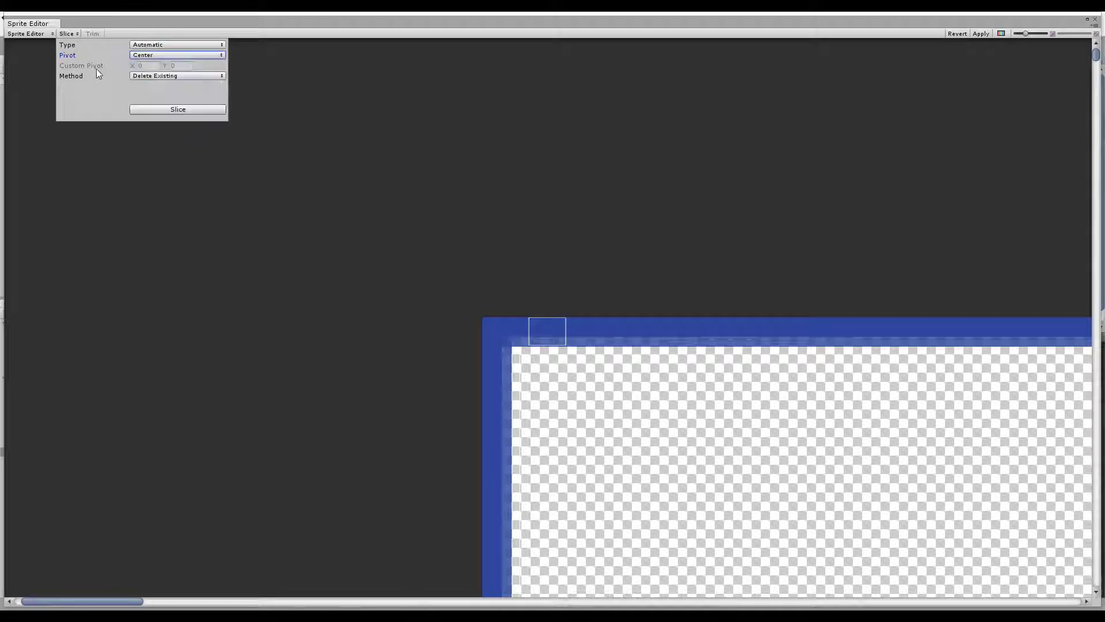
click(159, 76)
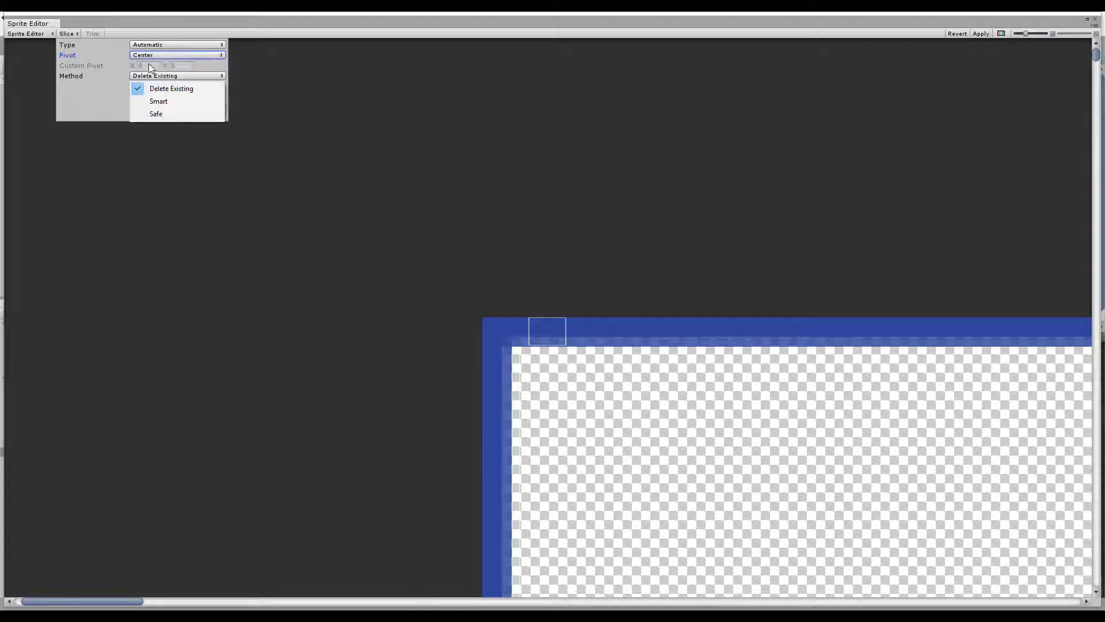
click(147, 59)
click(154, 56)
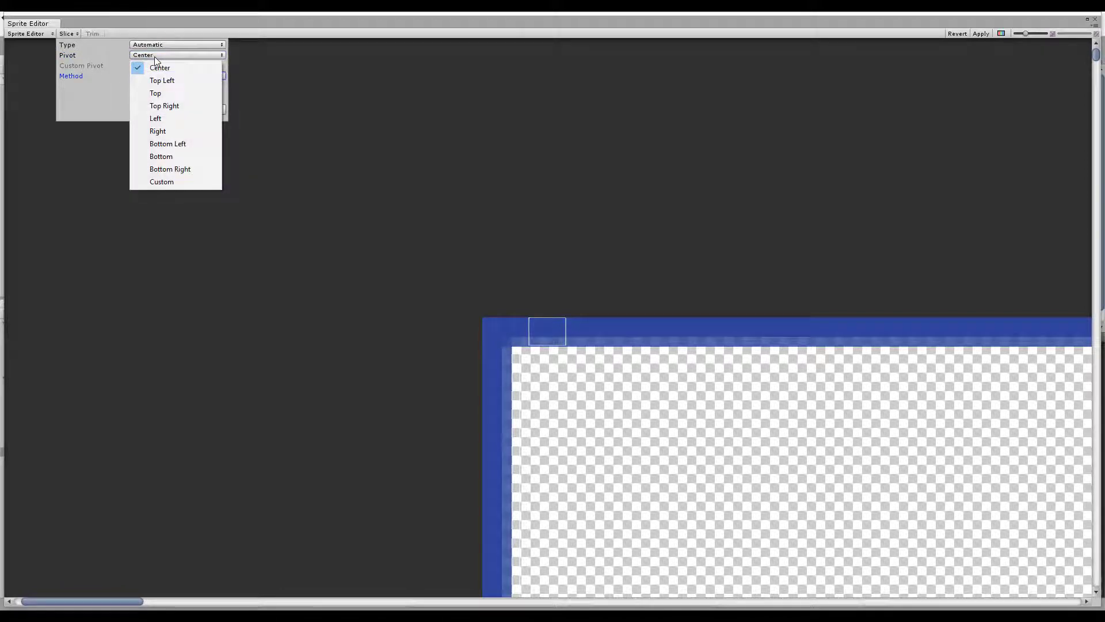
click(162, 181)
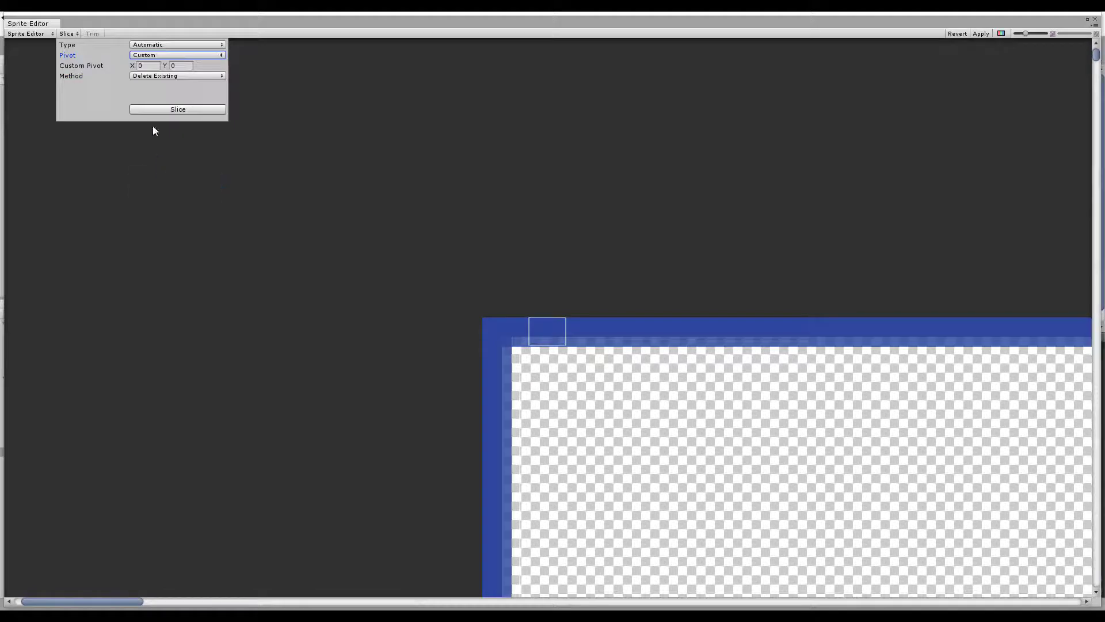
Set the slicing type to Grid By Cell Size with a Center pivot
click(173, 46)
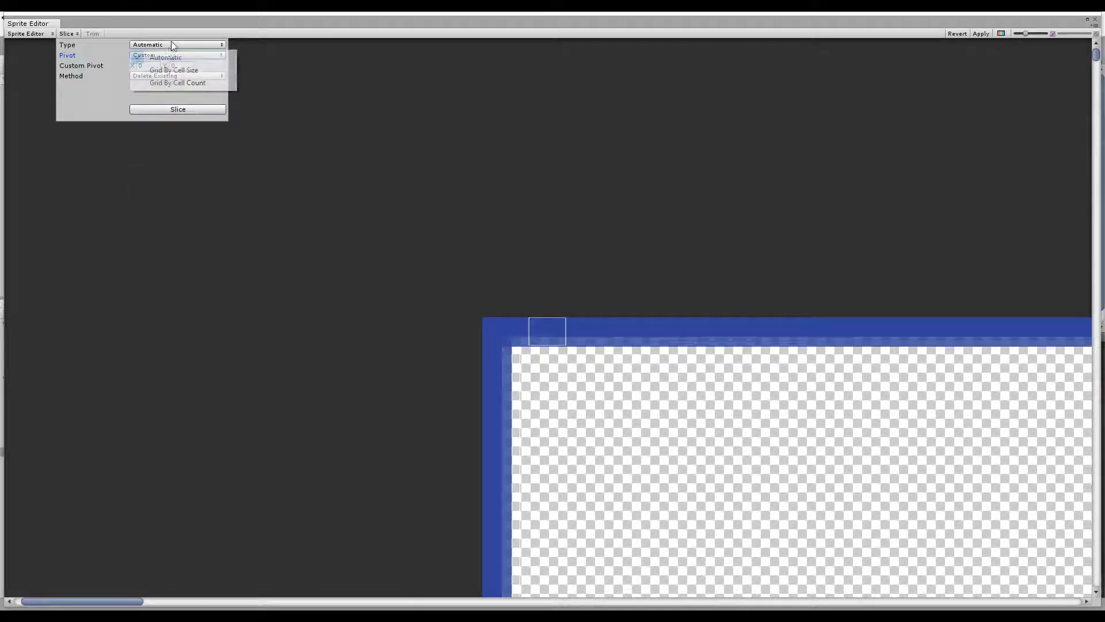
click(178, 71)
click(157, 87)
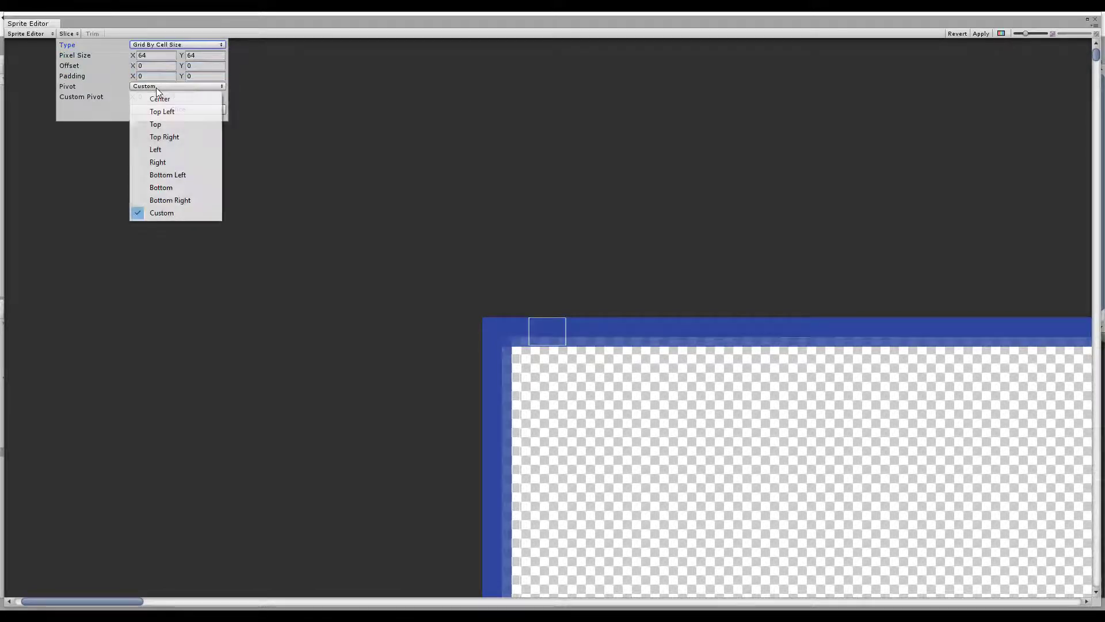
click(159, 97)
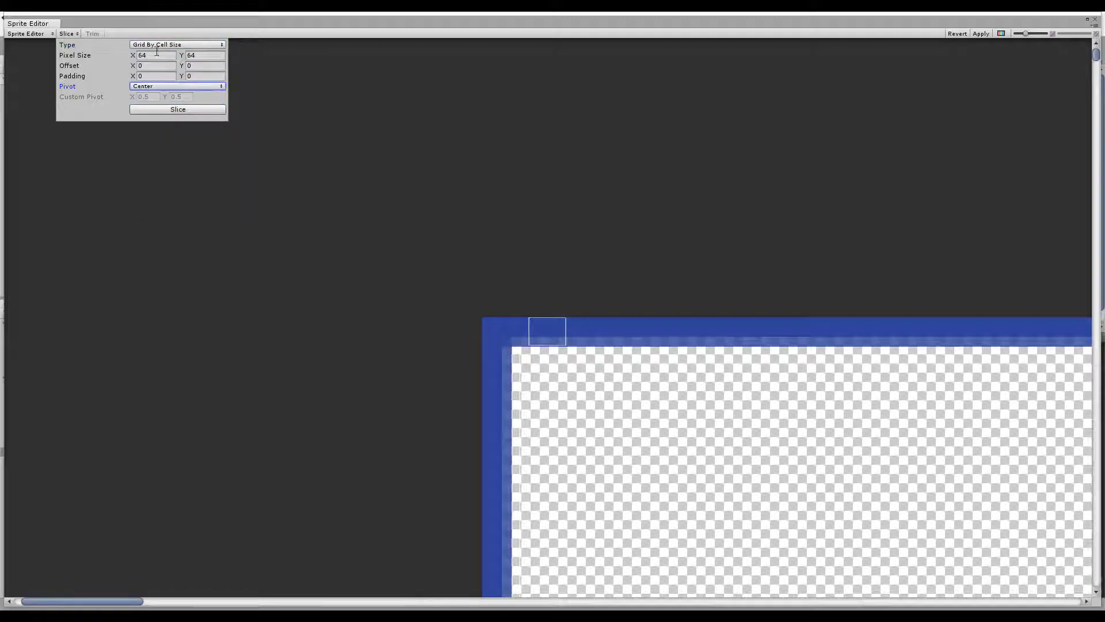
Examine the existing slice around the first pose and how it meets the sheet's upper-left border
scroll(369, 296, up, 5)
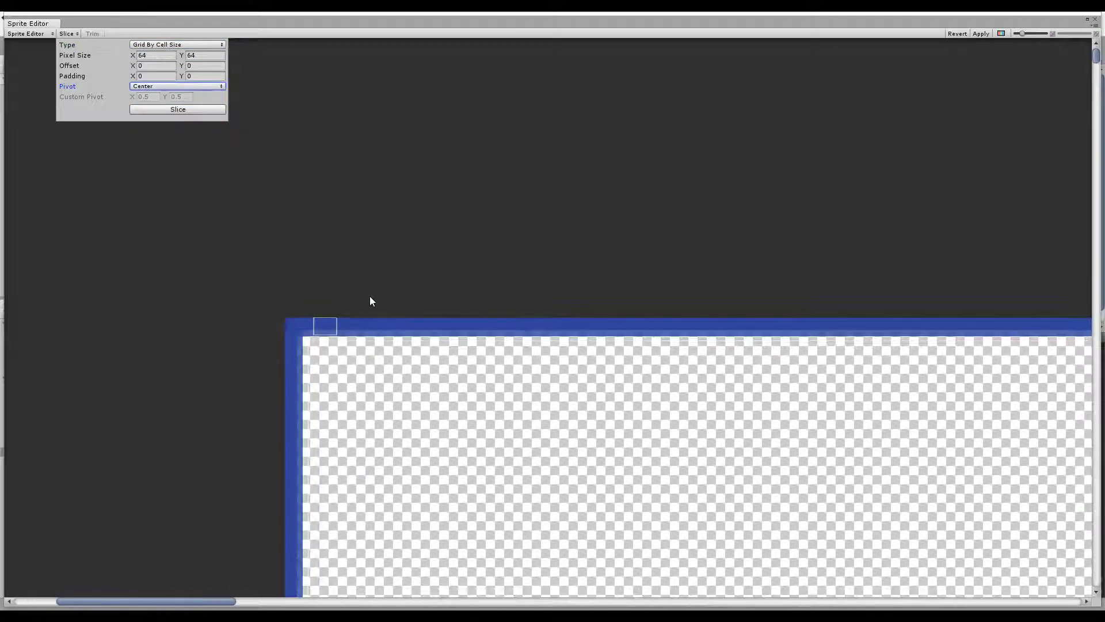
scroll(370, 296, down, 3)
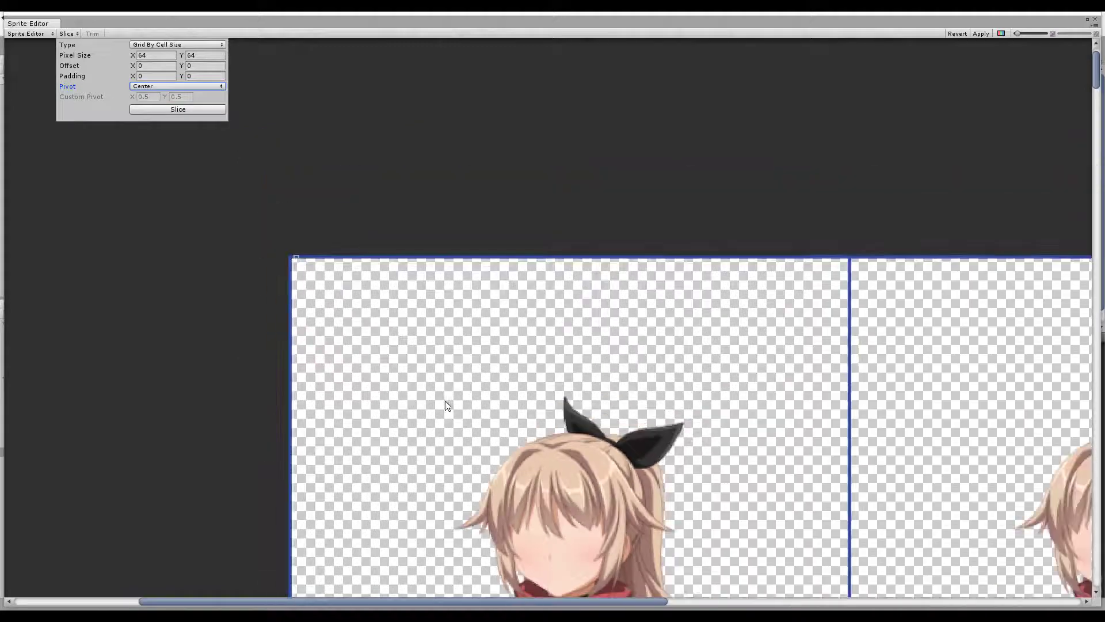
middle_drag(644, 555, 547, 330)
click(546, 330)
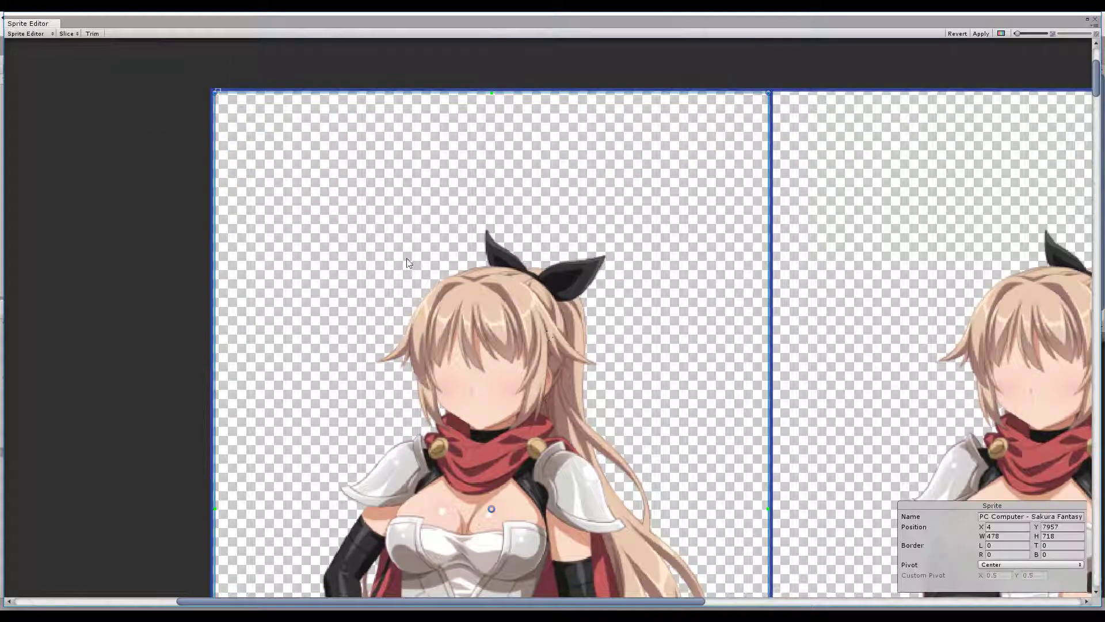
middle_drag(131, 205, 167, 374)
scroll(188, 258, up, 5)
scroll(339, 339, up, 3)
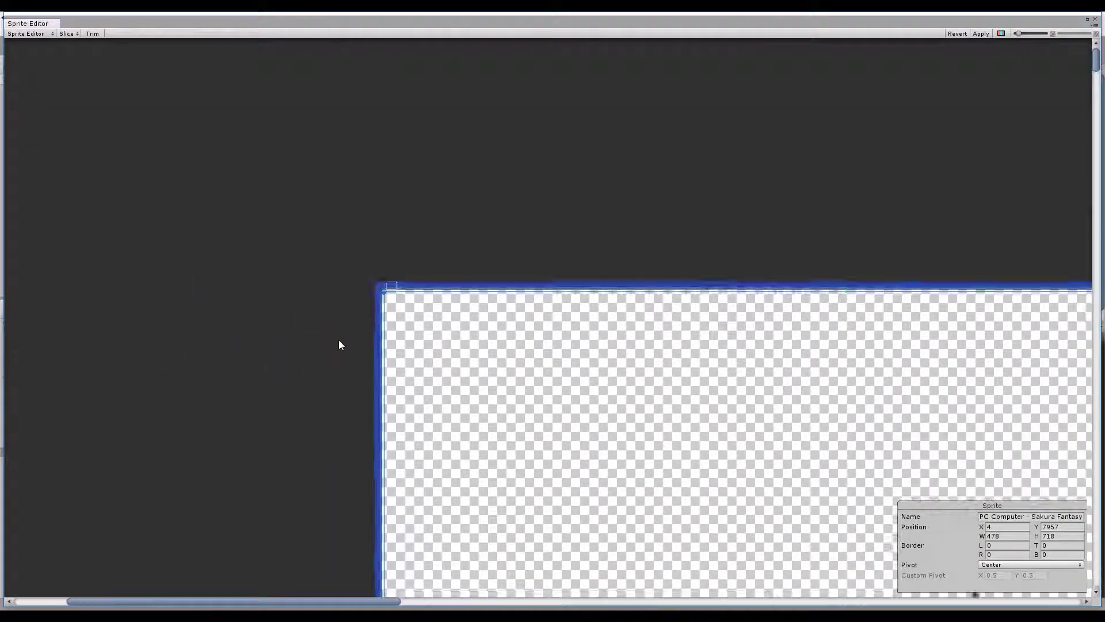
scroll(338, 340, up, 3)
middle_drag(276, 426, 341, 343)
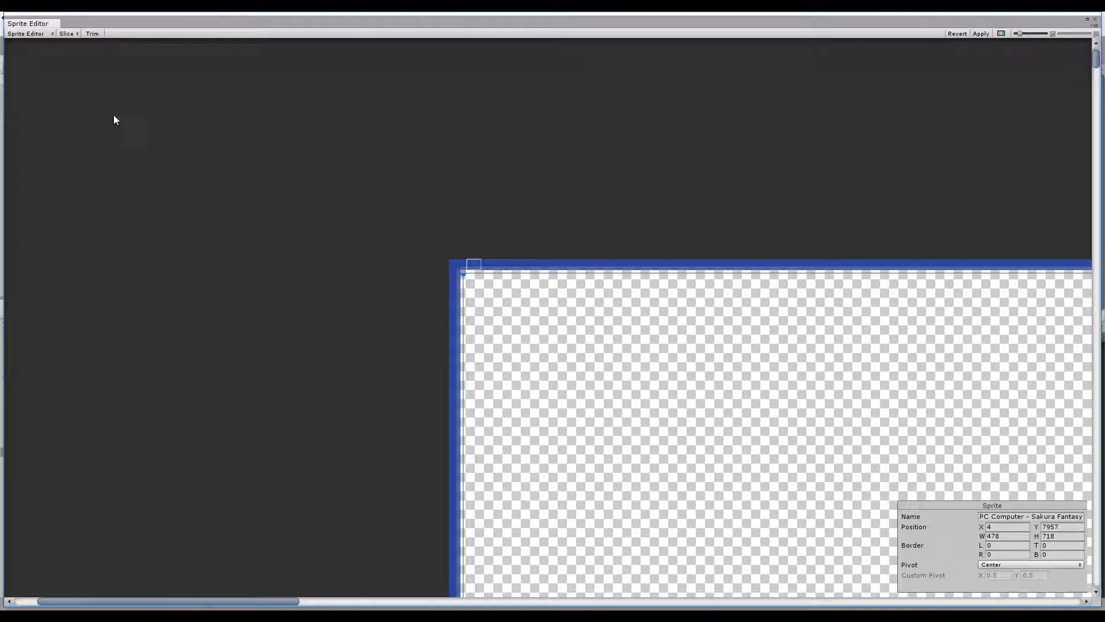
Set the slicing grid's pixel size to 478 by 718 and its offset to 4 in X and Y, checking the notes
click(66, 33)
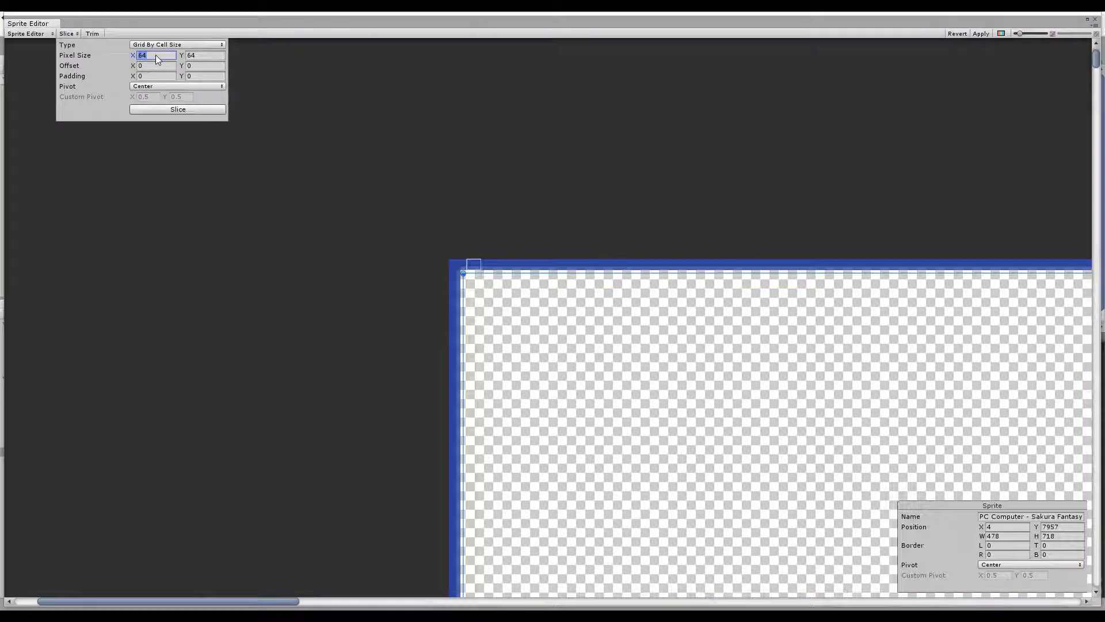
key(Tab)
text(718)
click(168, 67)
click(196, 68)
text(4)
key(alt+Tab)
key(alt+Tab)
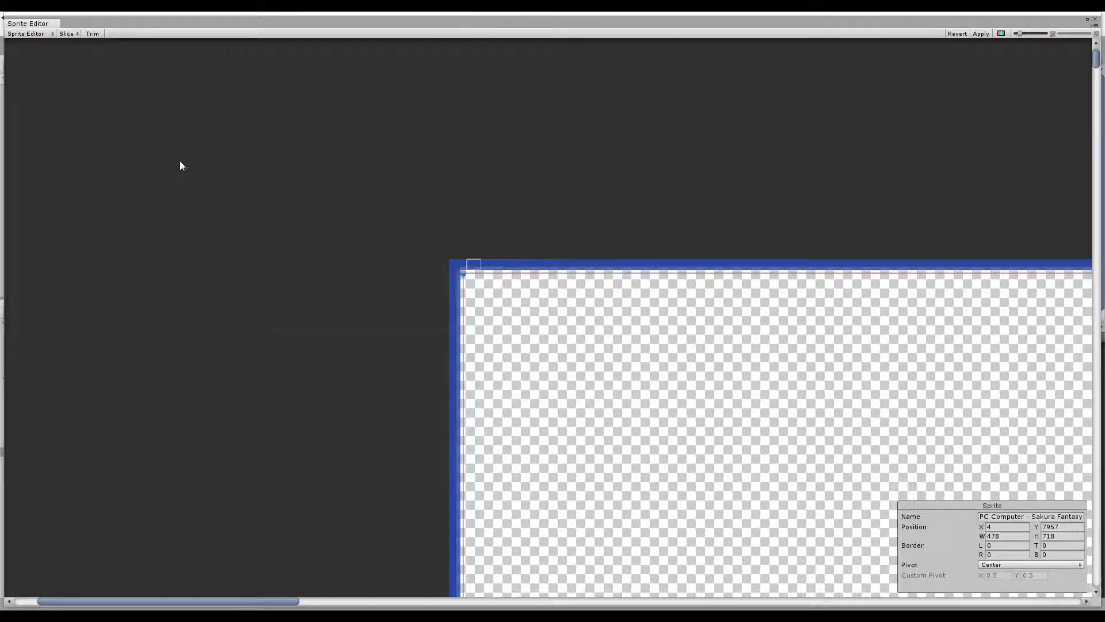
Set the grid padding to X 5 and Y 6, and slice the sprite sheet
click(68, 34)
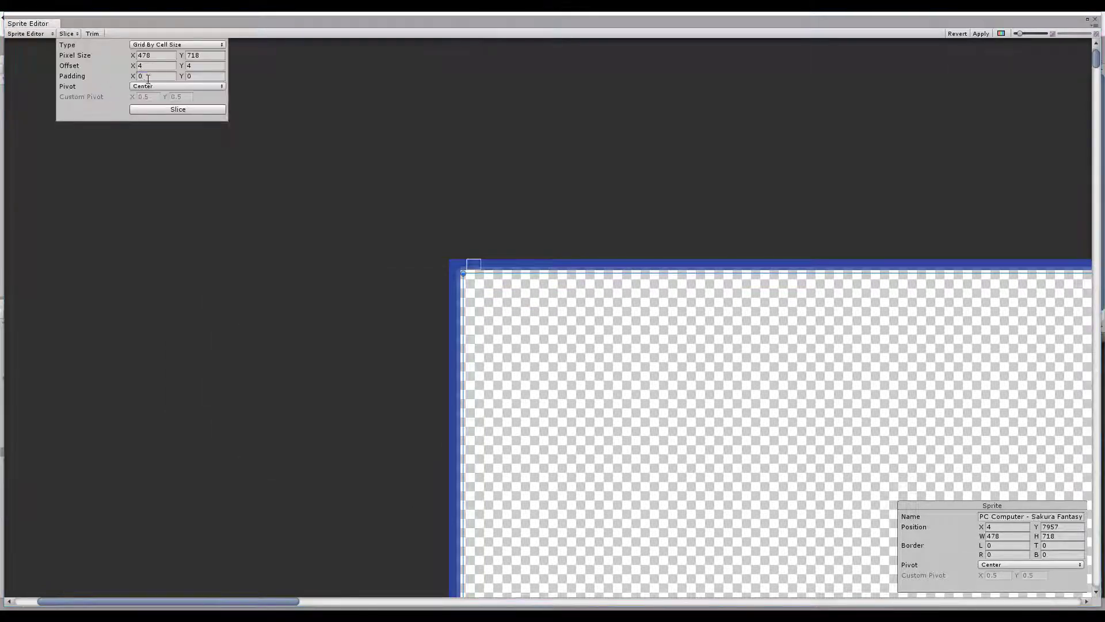
click(148, 77)
click(196, 76)
text(6)
click(180, 114)
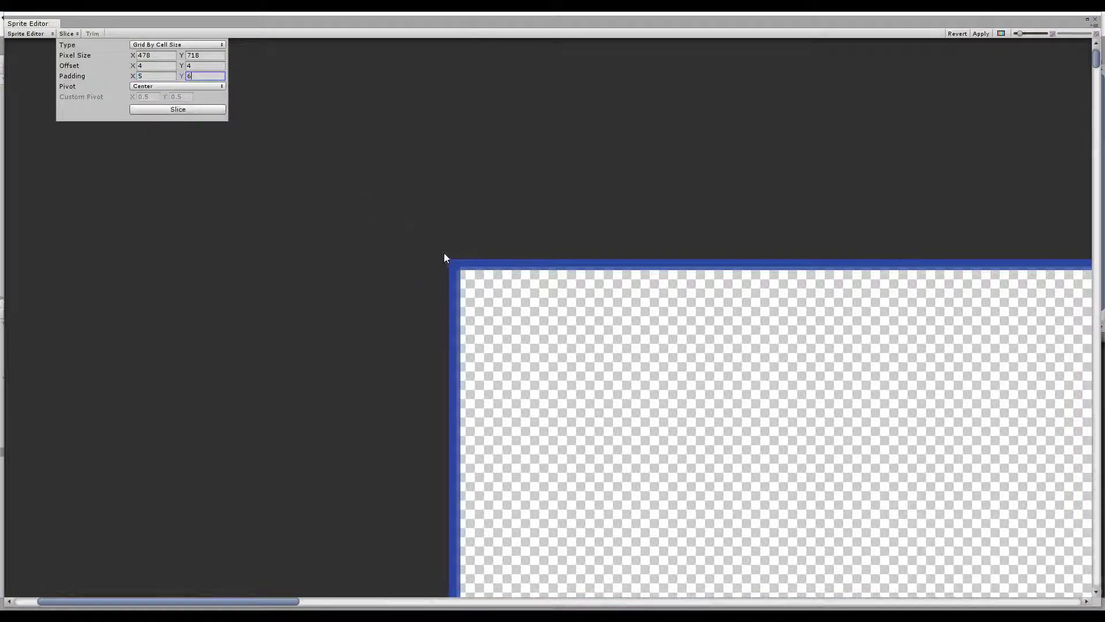
Inspect the generated slices around the four body poses, checking that their edges align with the blue dividers
scroll(374, 230, down, 4)
click(502, 246)
scroll(299, 236, down, 4)
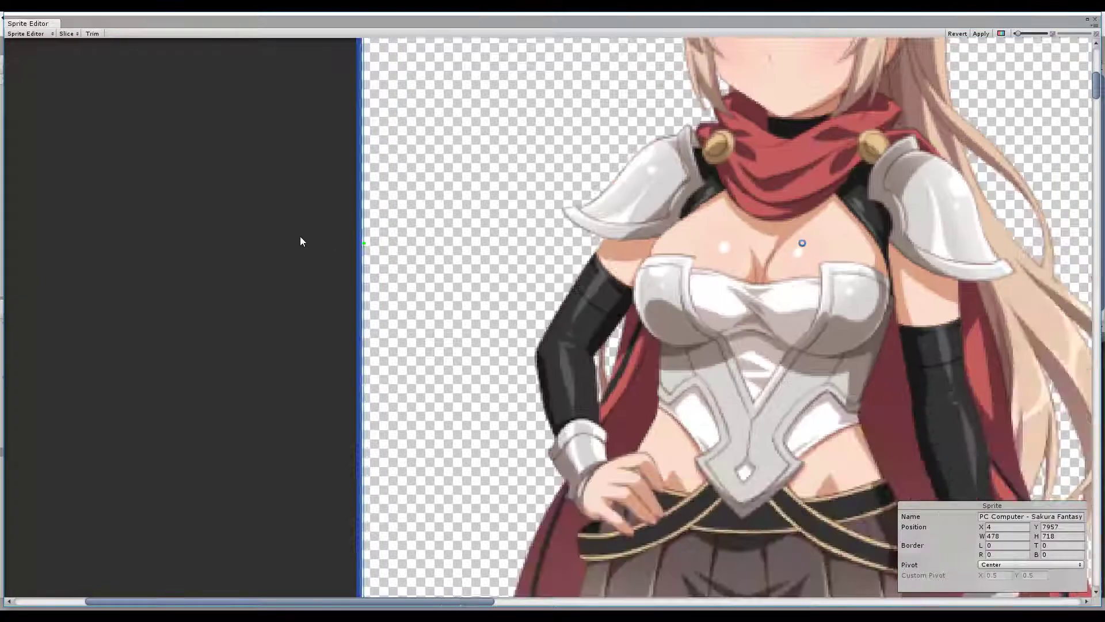
middle_drag(655, 235, 293, 280)
click(517, 218)
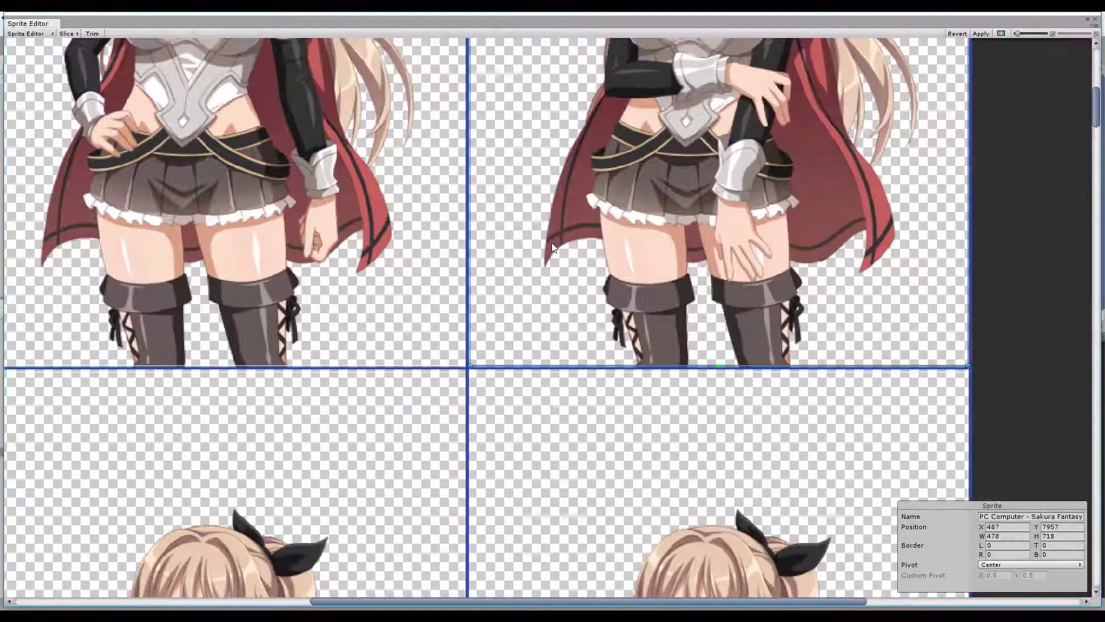
middle_drag(466, 315, 552, 215)
click(394, 341)
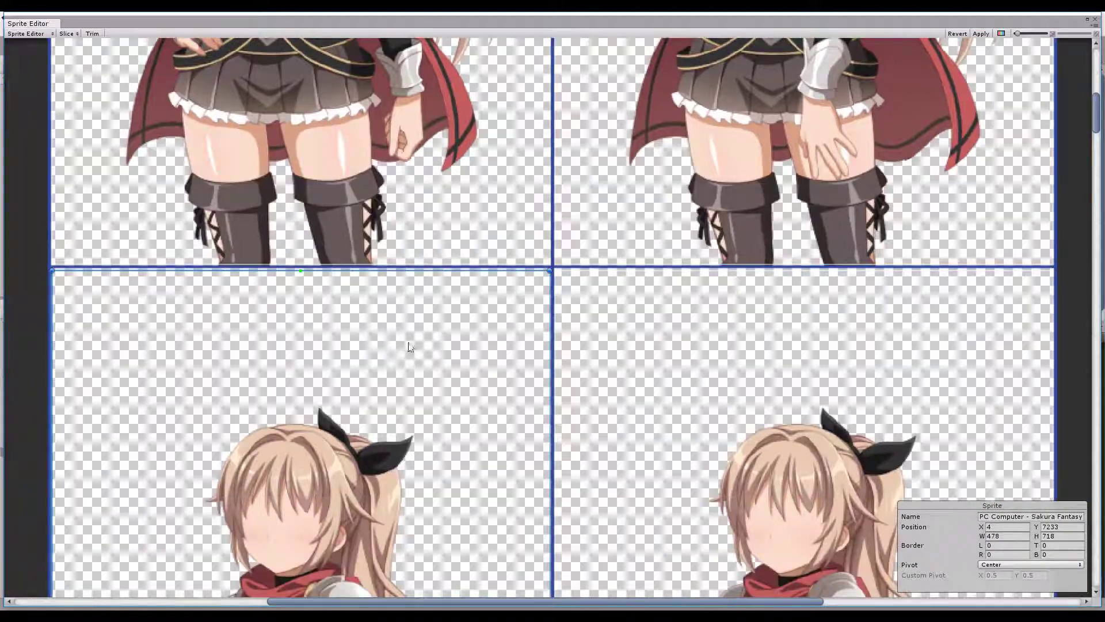
scroll(357, 392, down, 3)
scroll(357, 392, left, 1)
click(664, 361)
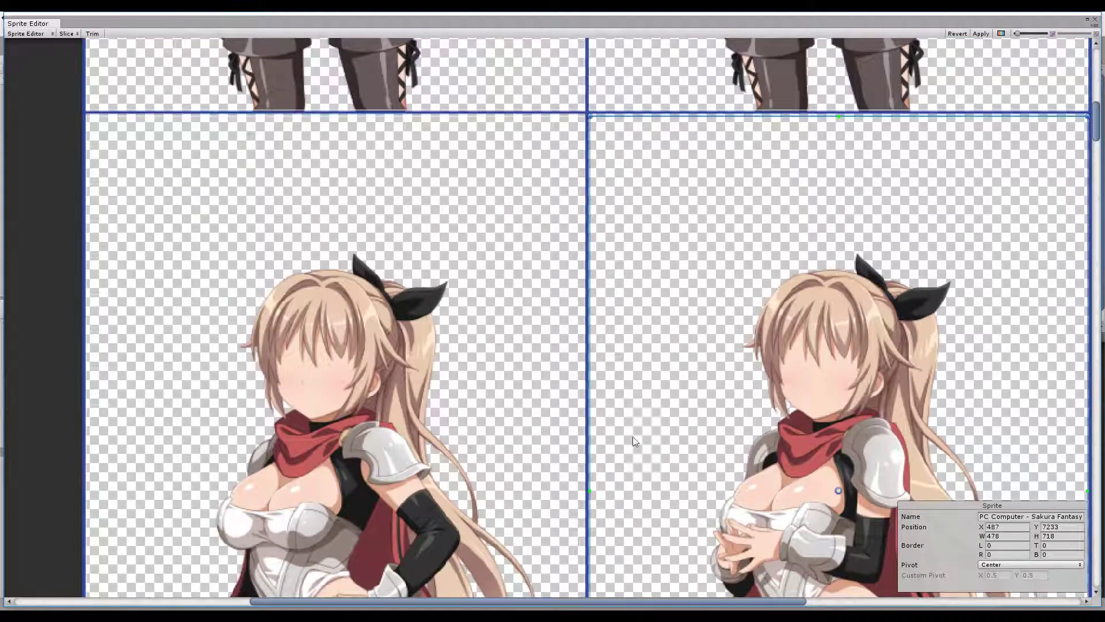
Inspect the slice boundaries below the body poses and across the facial expression cells further down the sheet
scroll(634, 441, down, 5)
scroll(633, 441, right, 1)
scroll(364, 325, left, 1)
click(292, 357)
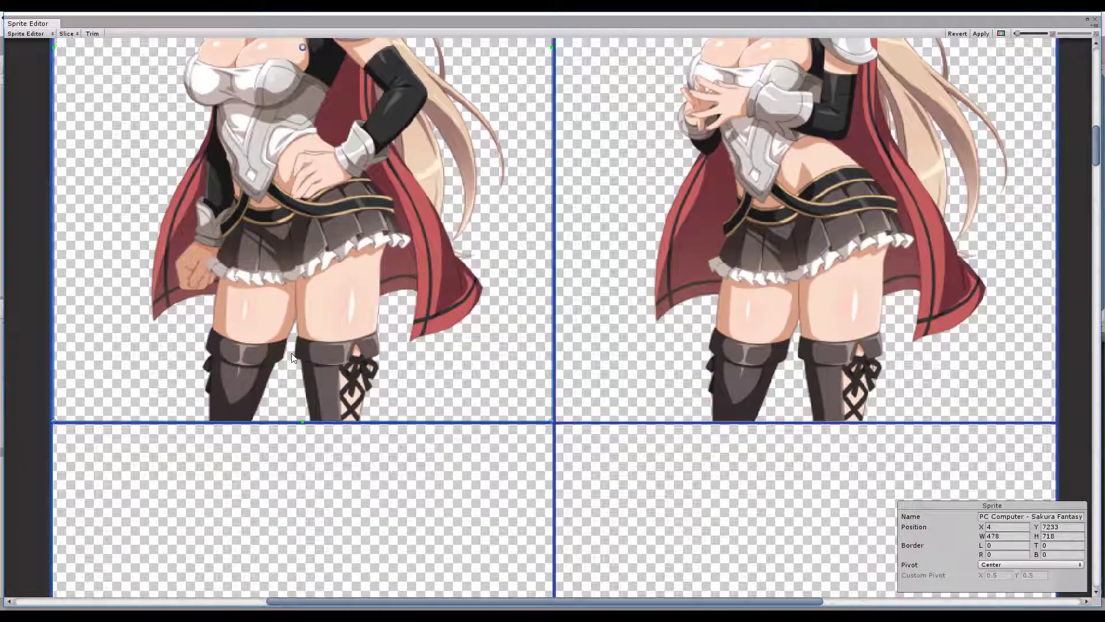
click(288, 475)
click(741, 482)
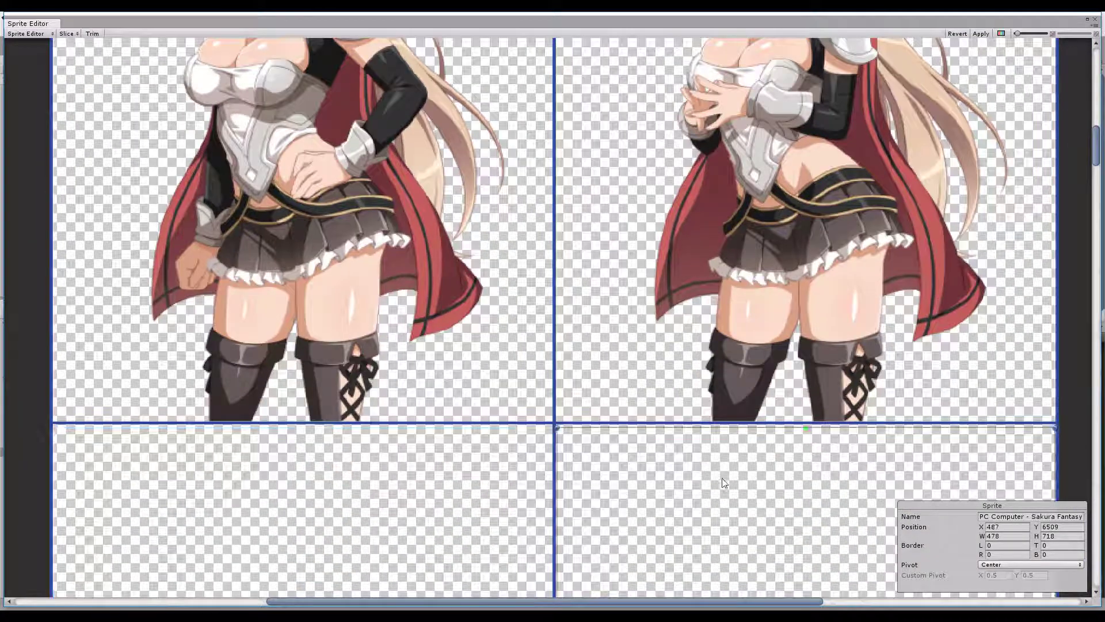
scroll(355, 245, down, 6)
scroll(355, 245, left, 1)
scroll(369, 305, down, 3)
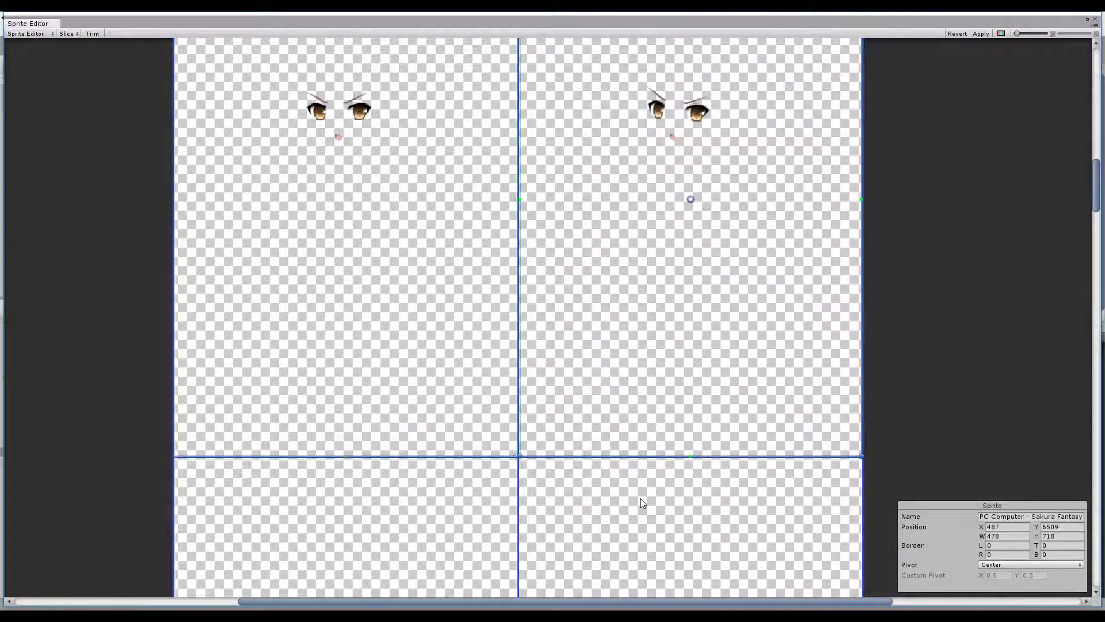
click(640, 499)
click(407, 509)
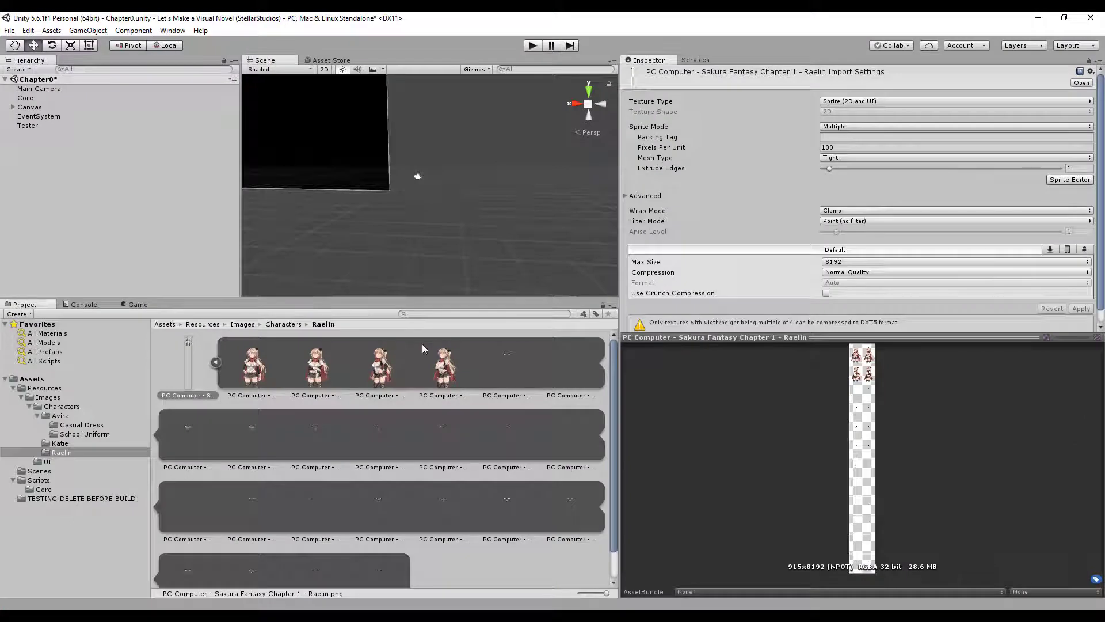
Preview the individual sliced body and expression sprites in the Raelin folder
click(254, 369)
click(317, 371)
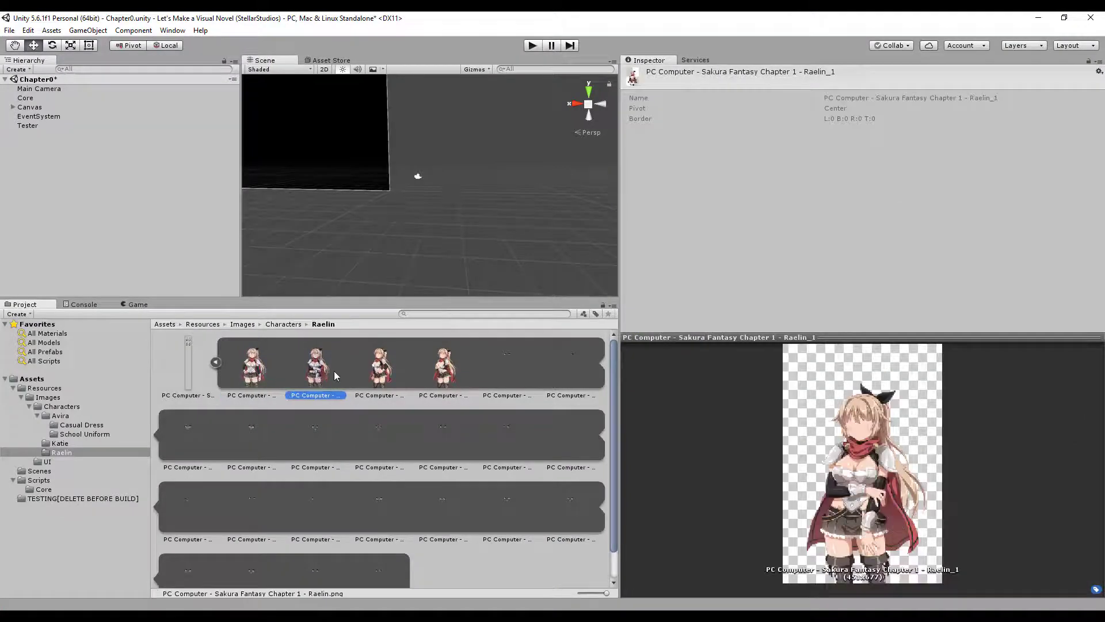
click(360, 371)
click(434, 376)
click(503, 364)
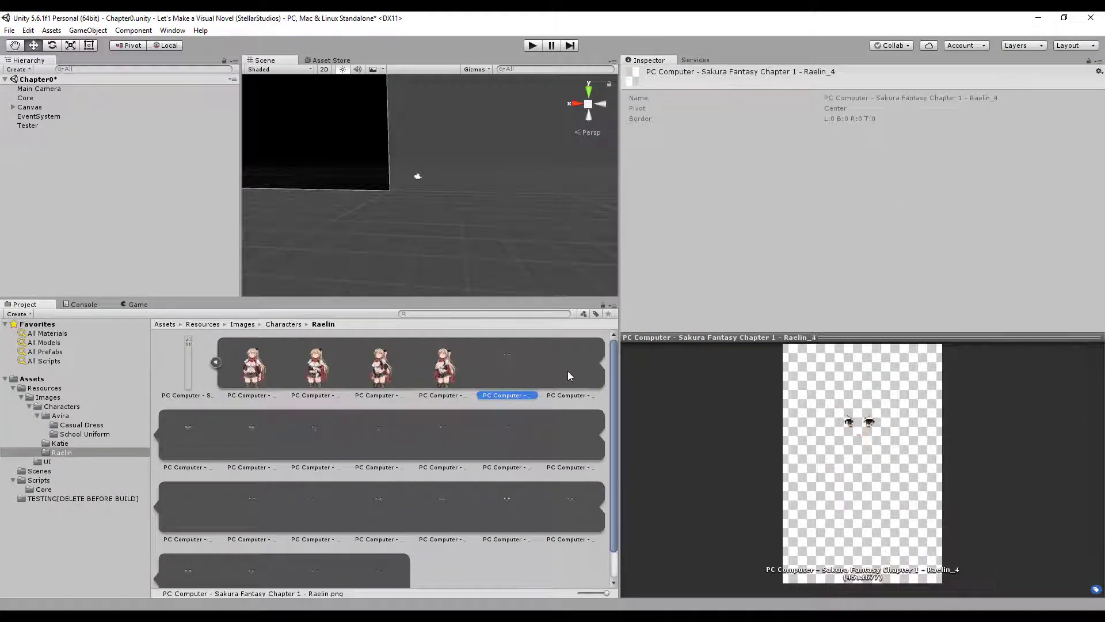
click(568, 370)
click(371, 450)
click(462, 525)
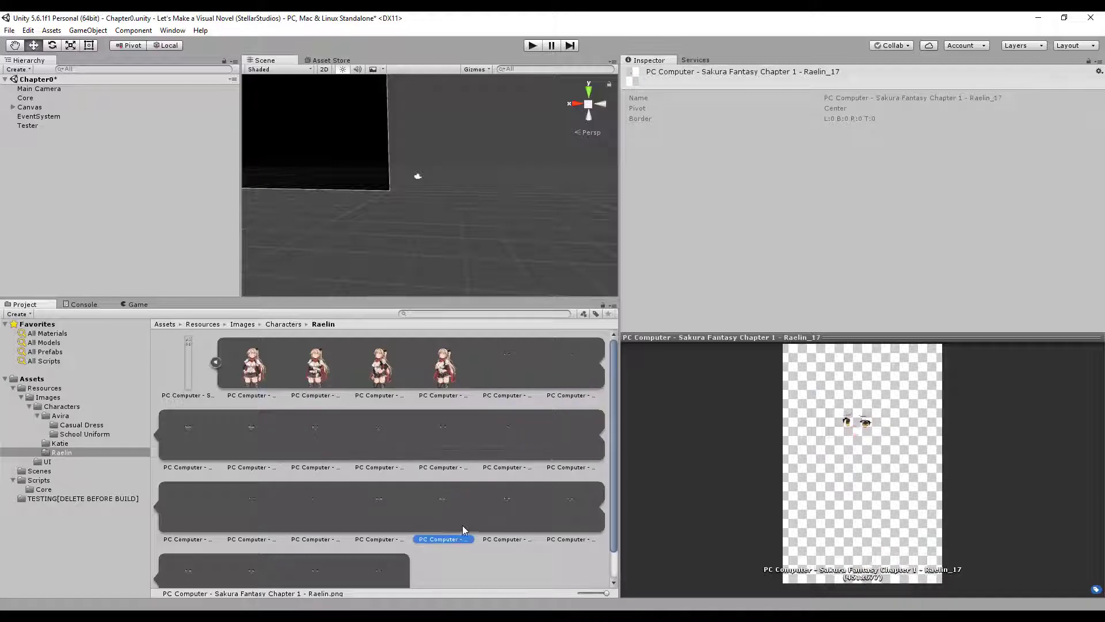
scroll(321, 535, down, 1)
click(321, 535)
scroll(325, 433, up, 1)
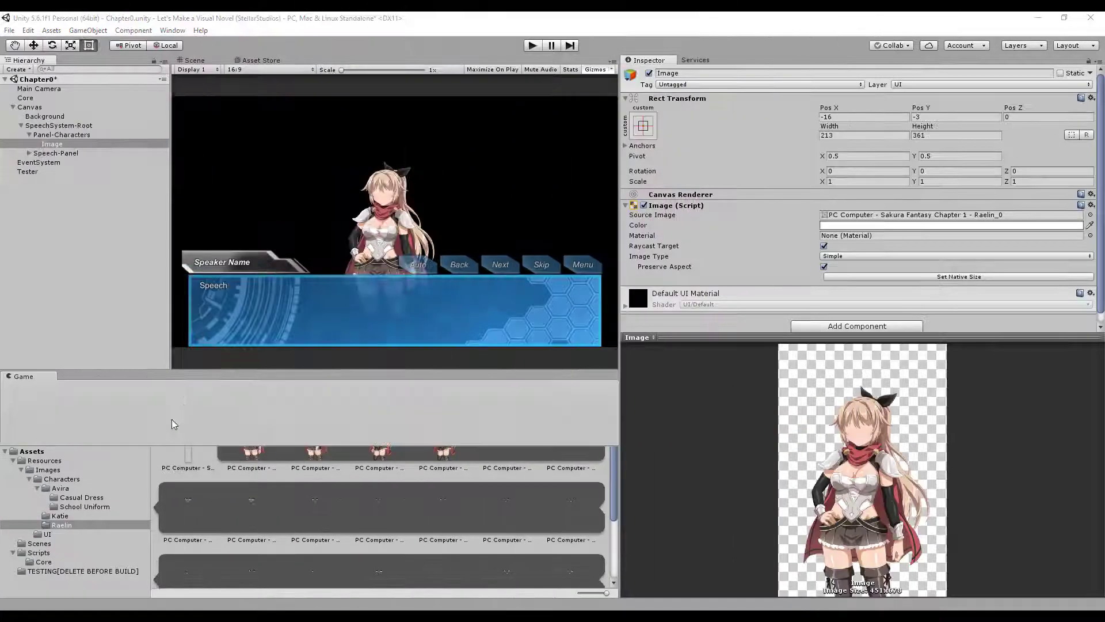
Dock the Game view alongside the Project and Console views and duplicate the character Image under Panel-Characters
drag(187, 380, 186, 381)
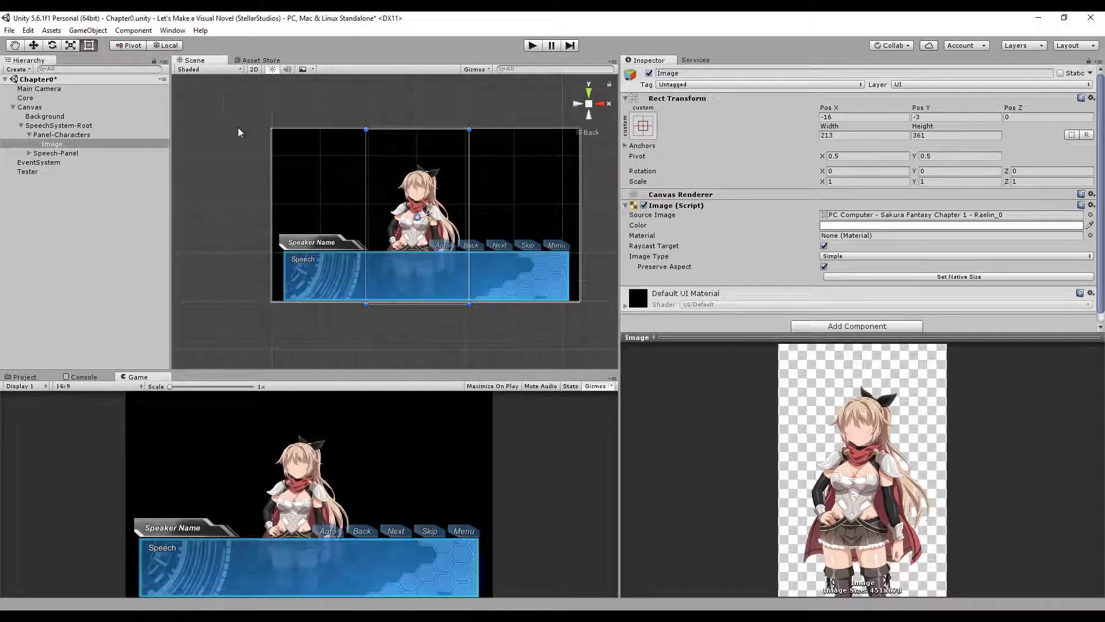
click(364, 283)
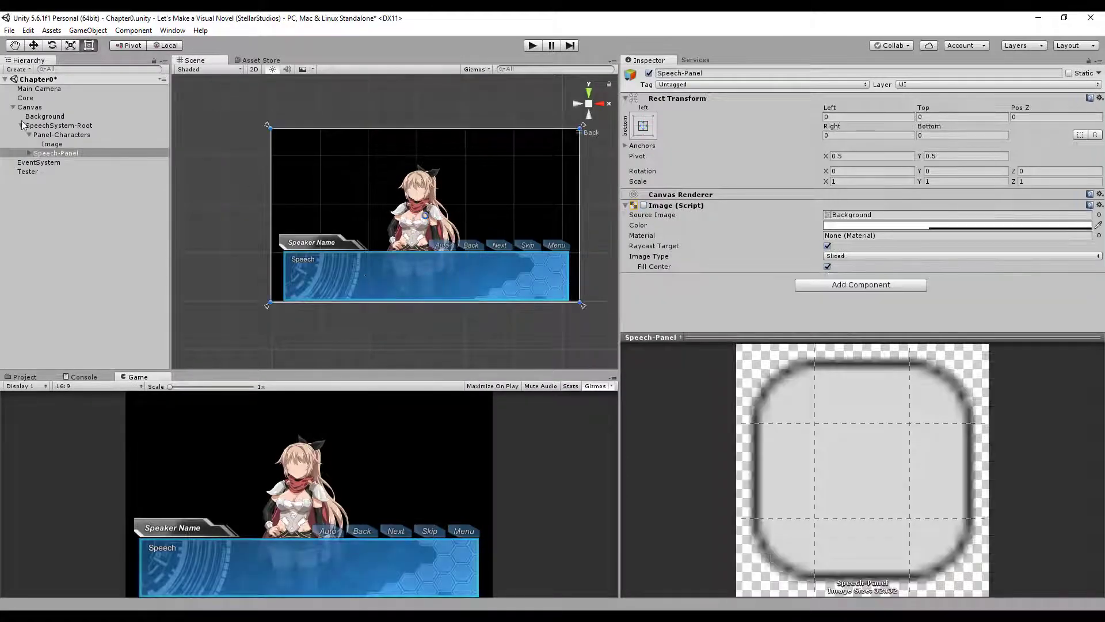
click(53, 144)
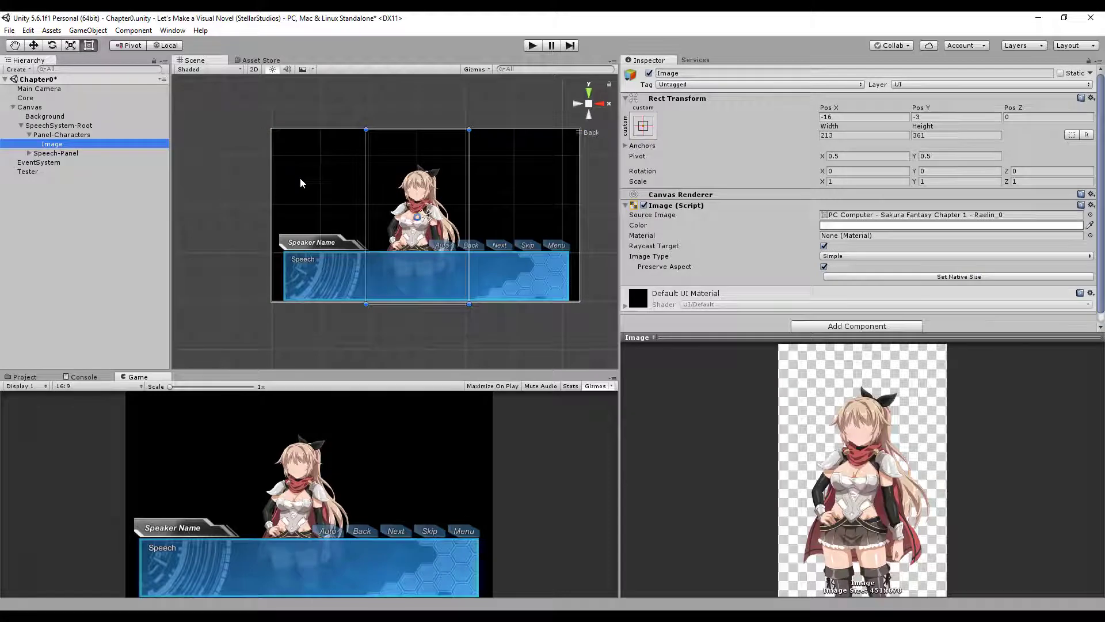
key(ctrl+d)
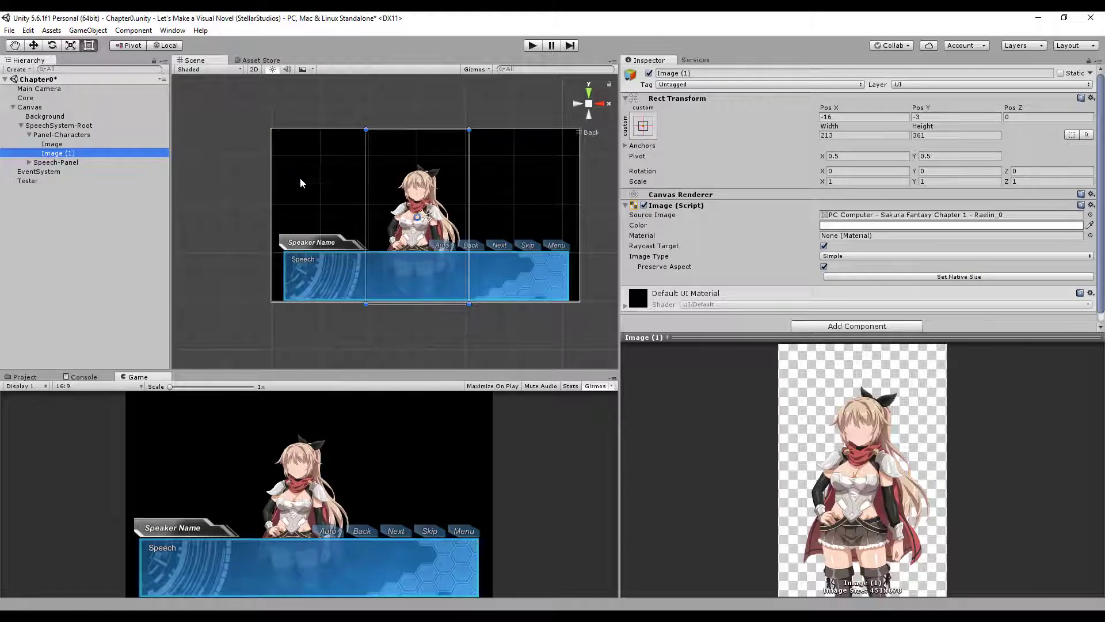
Assign the Raelin_4 expression sprite as the duplicated image's source and check it over the body
click(25, 377)
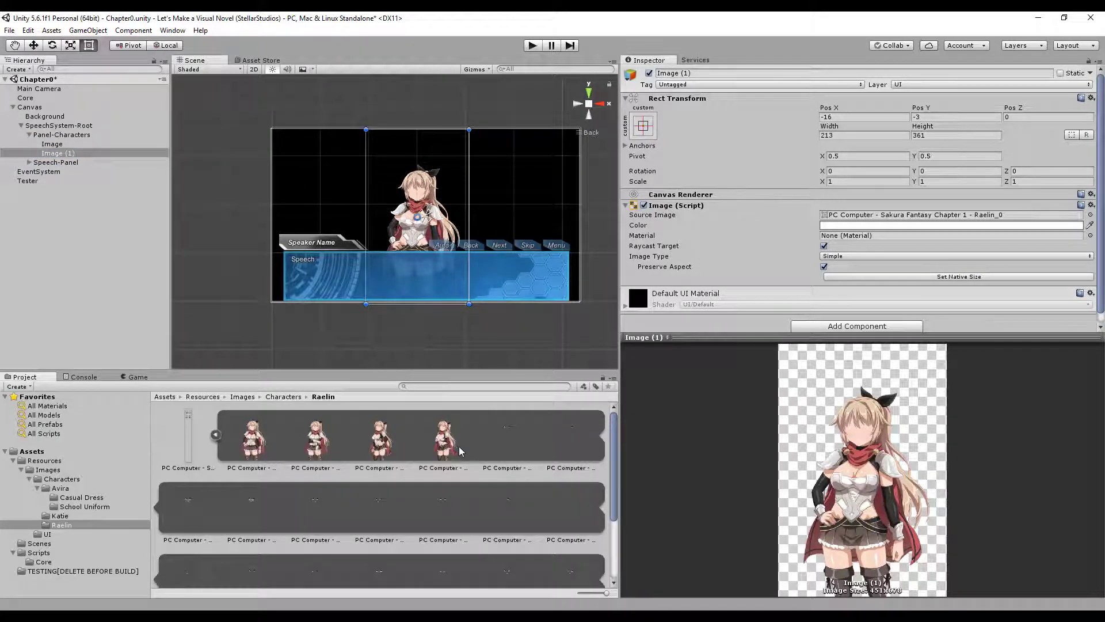
drag(510, 438, 885, 224)
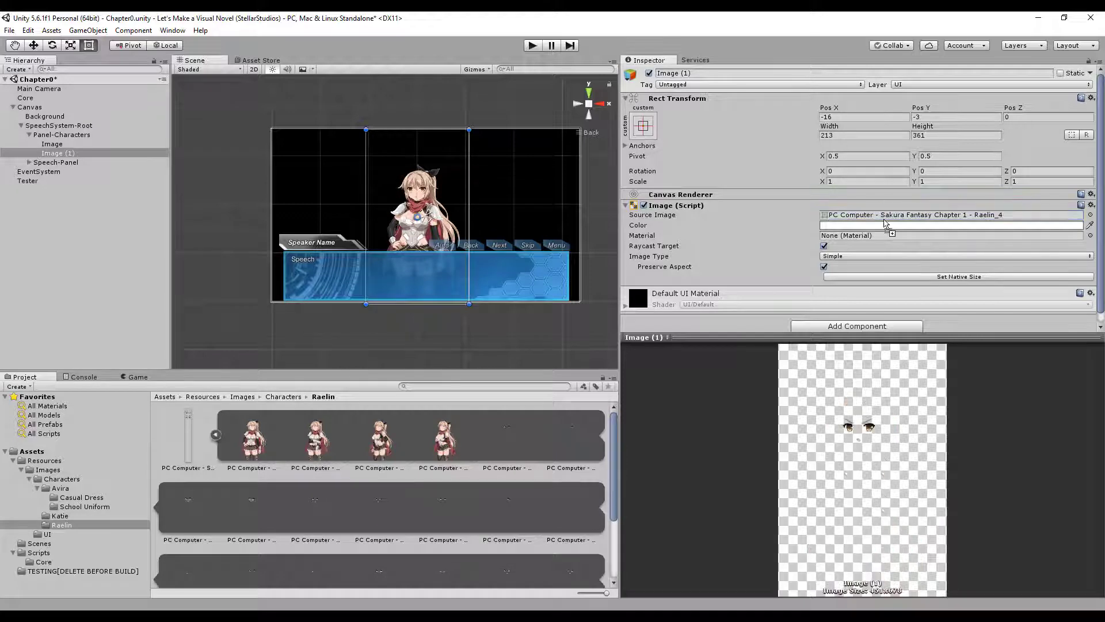
scroll(426, 198, up, 6)
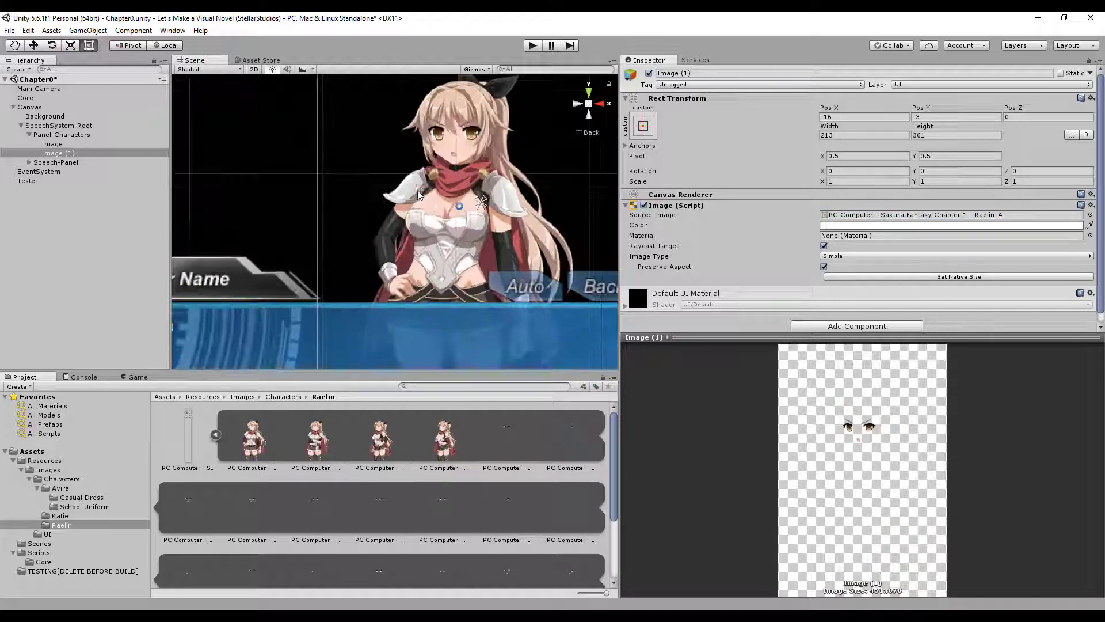
scroll(438, 172, down, 5)
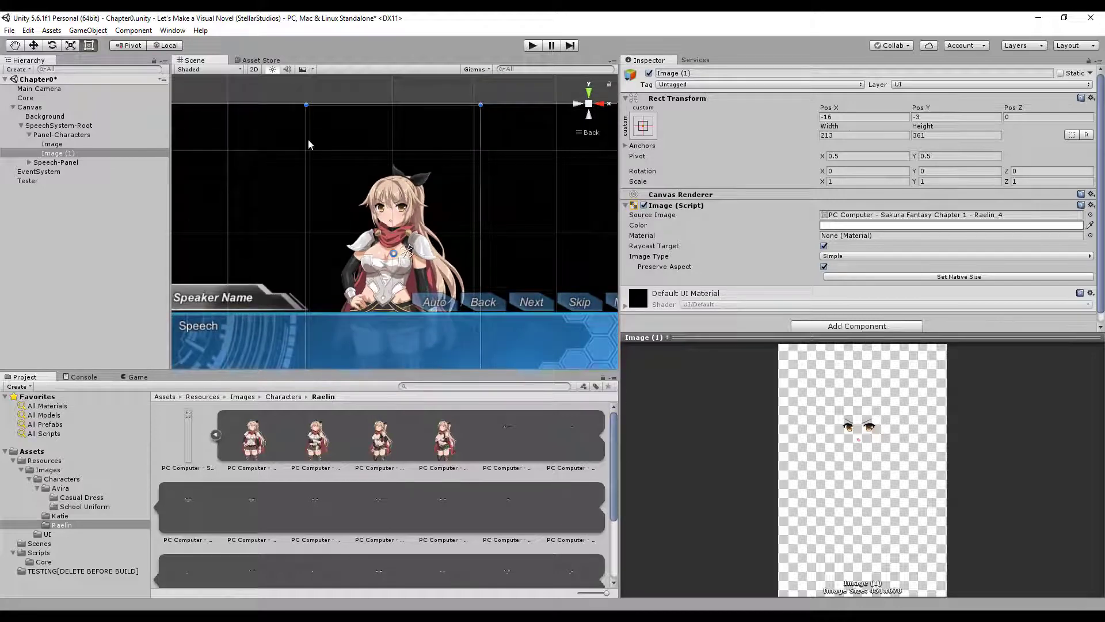
Try several expressions as the source of Image (1), including Raelin_11, Raelin_8 and Raelin_12, and end with Raelin_17
drag(507, 502, 866, 210)
scroll(393, 236, up, 5)
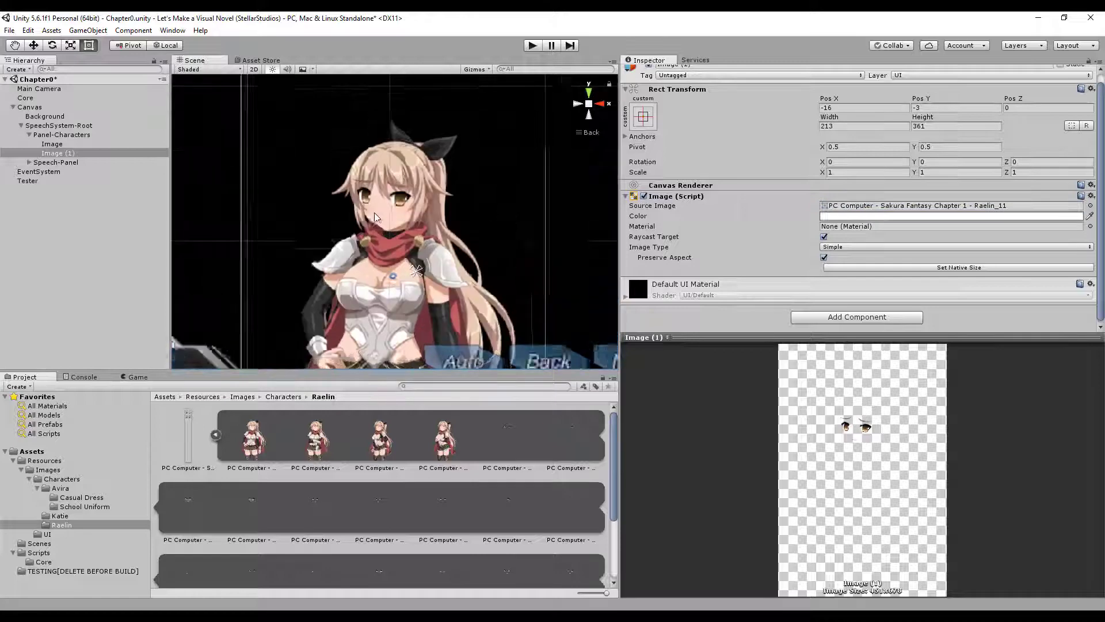
drag(446, 550, 895, 210)
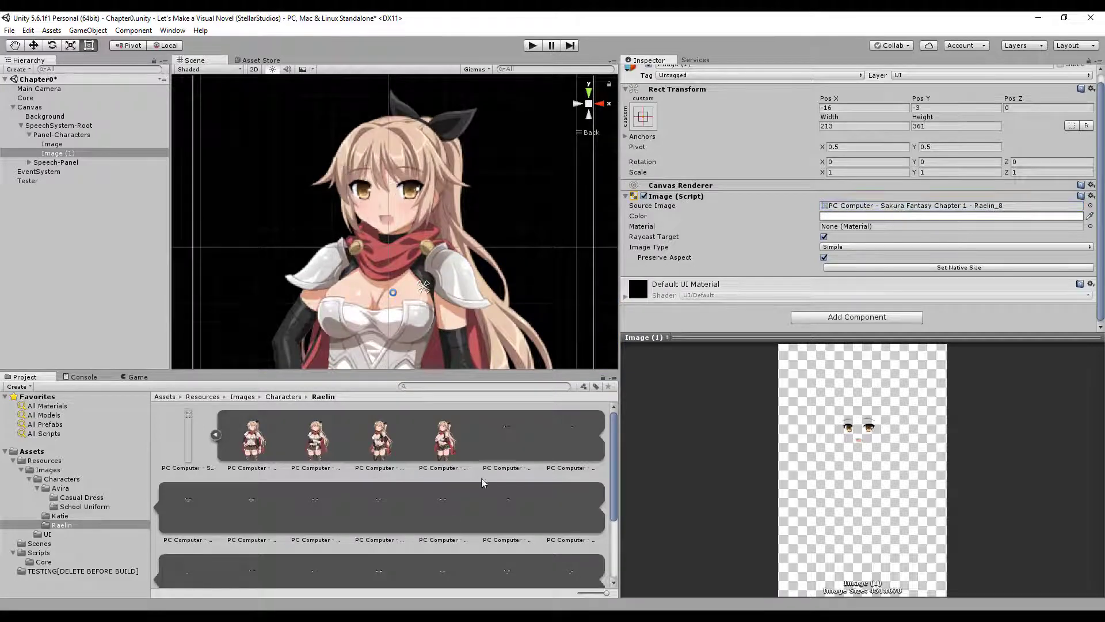
drag(443, 501, 885, 213)
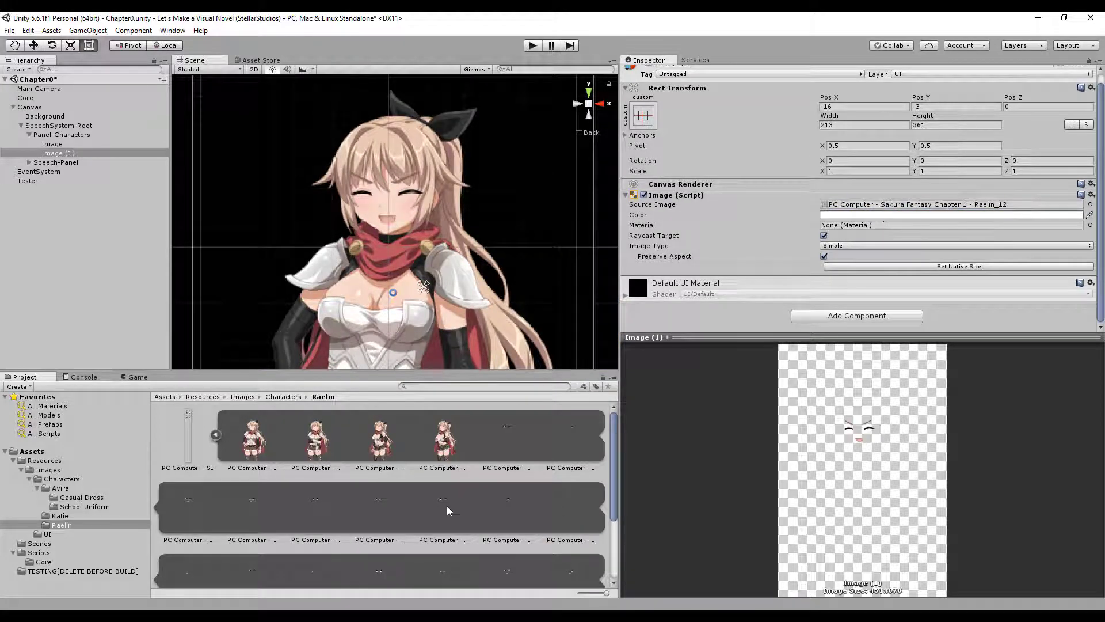
drag(449, 510, 887, 203)
drag(454, 576, 867, 204)
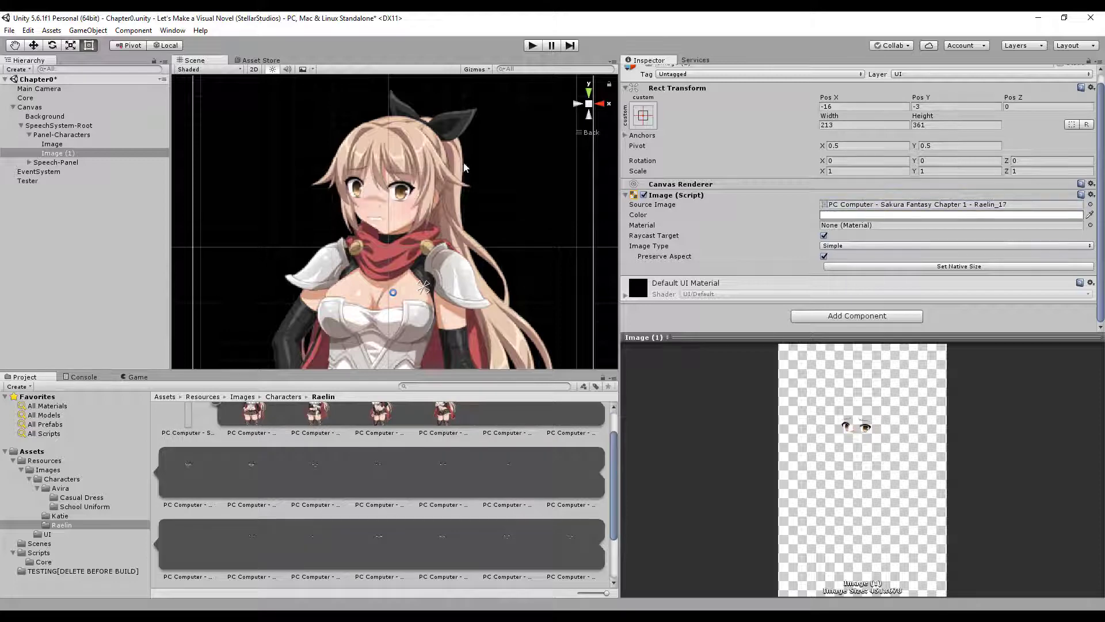
Change the body Image's source to the Raelin_2 pose, check the combined character in the scene, and clear the selection
click(49, 142)
scroll(320, 432, up, 2)
drag(378, 441, 849, 205)
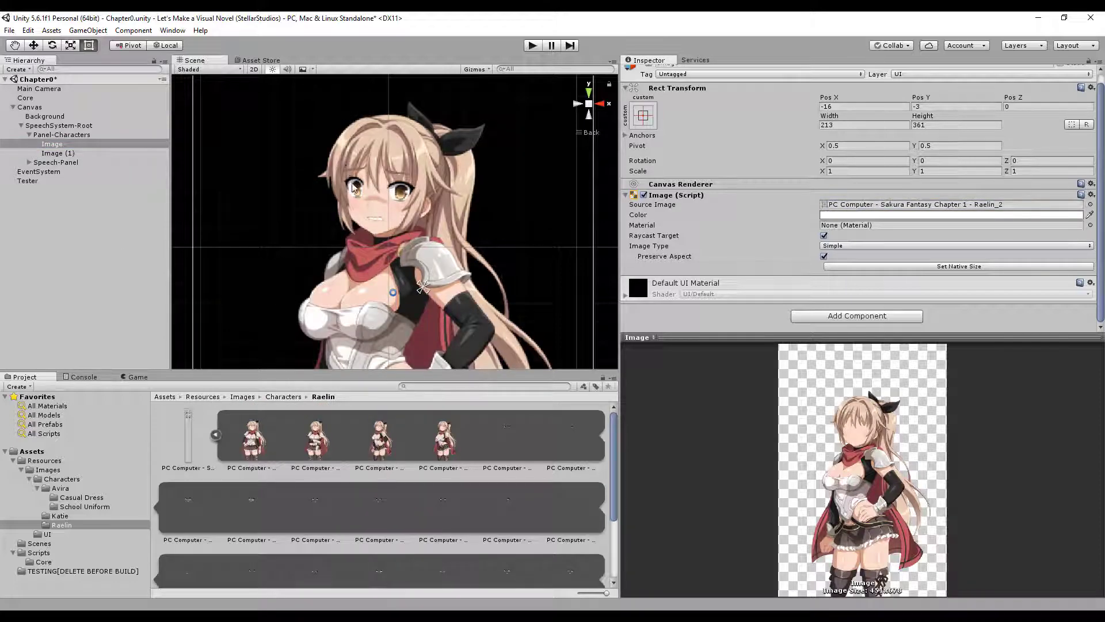
scroll(352, 187, down, 10)
scroll(285, 186, up, 4)
middle_drag(278, 133, 320, 141)
scroll(283, 120, down, 1)
click(282, 81)
scroll(343, 208, down, 1)
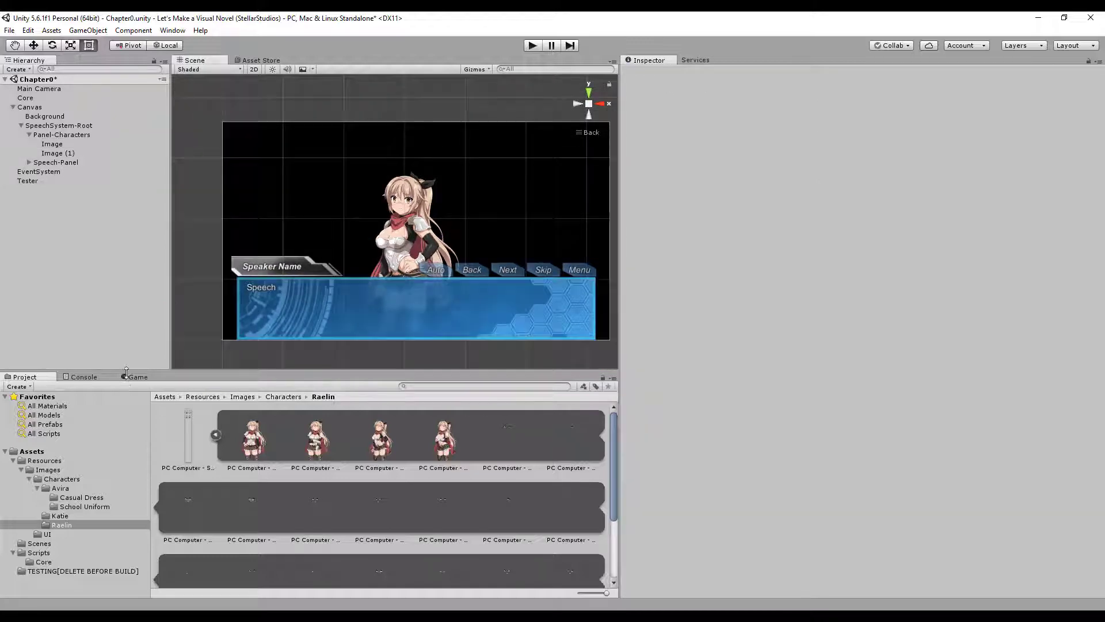
Show the combined character in the Game view and save the scene
click(135, 377)
click(10, 29)
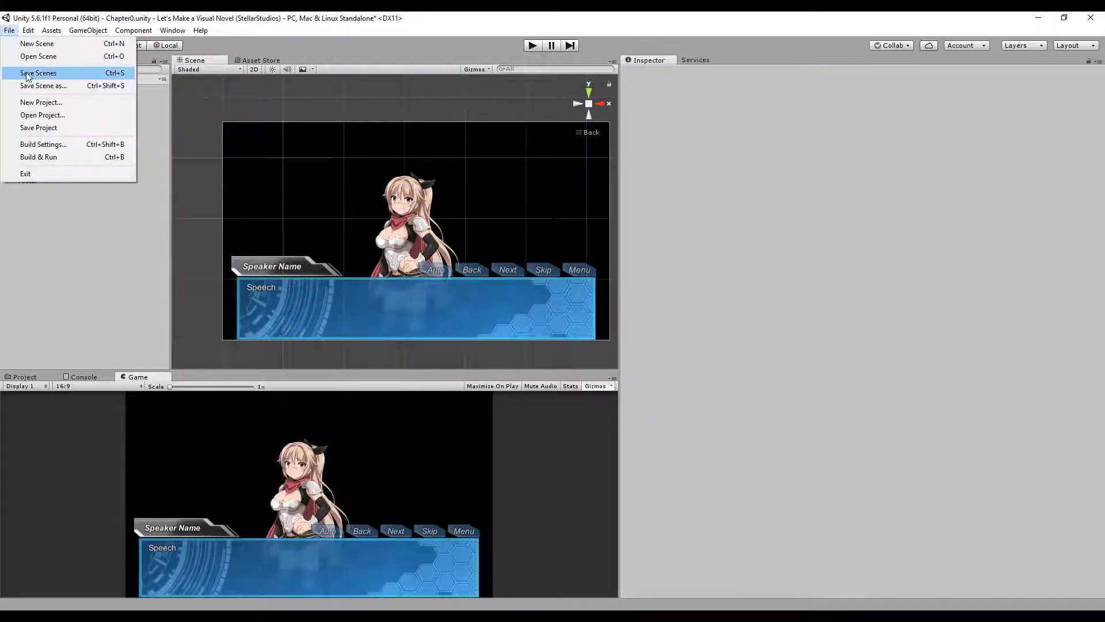